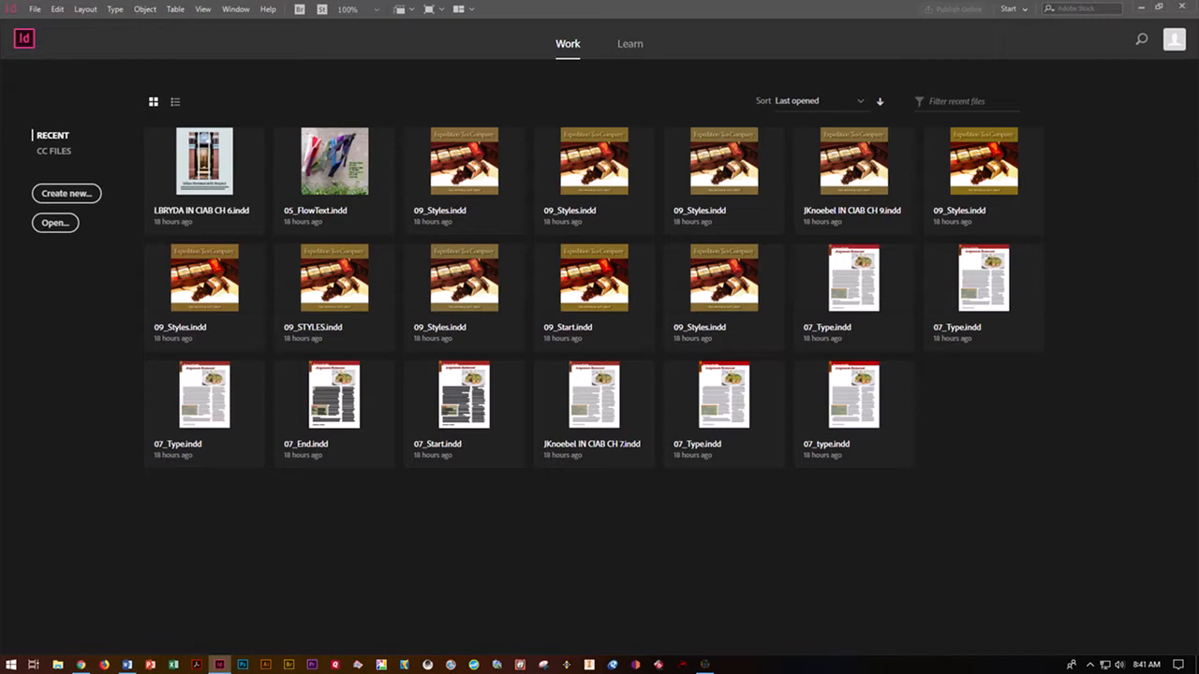
Create a new single-page Letter print document in portrait orientation with inches as the units.
click(35, 10)
mouse_move(67, 22)
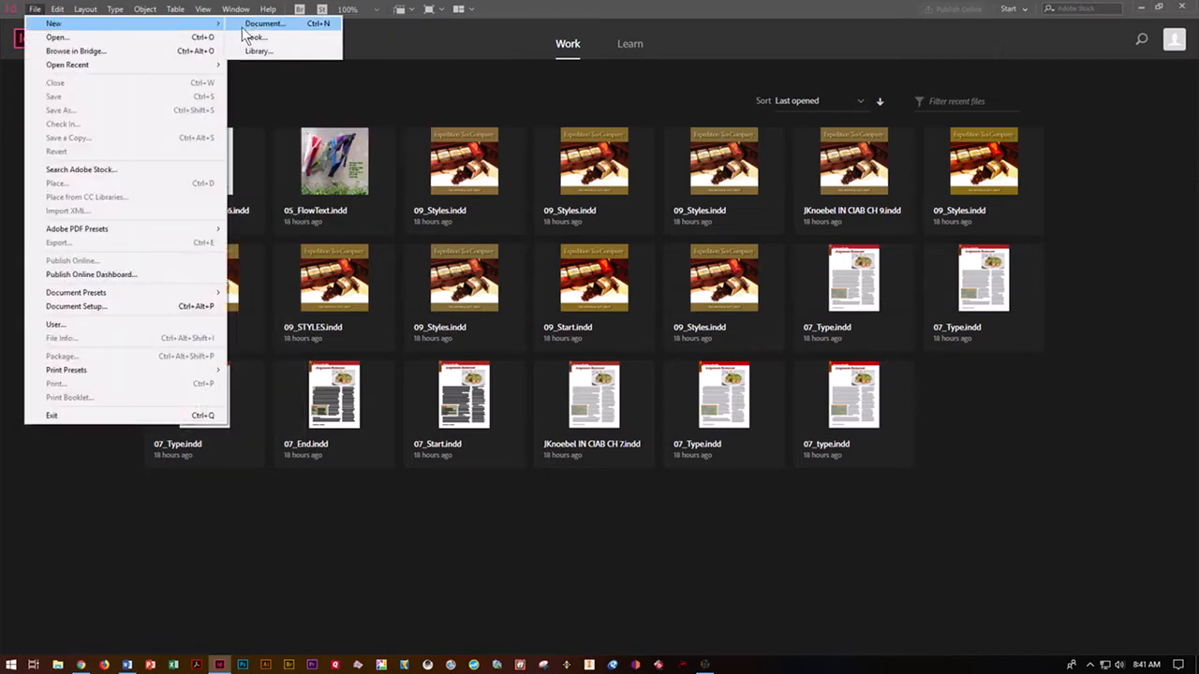
click(242, 27)
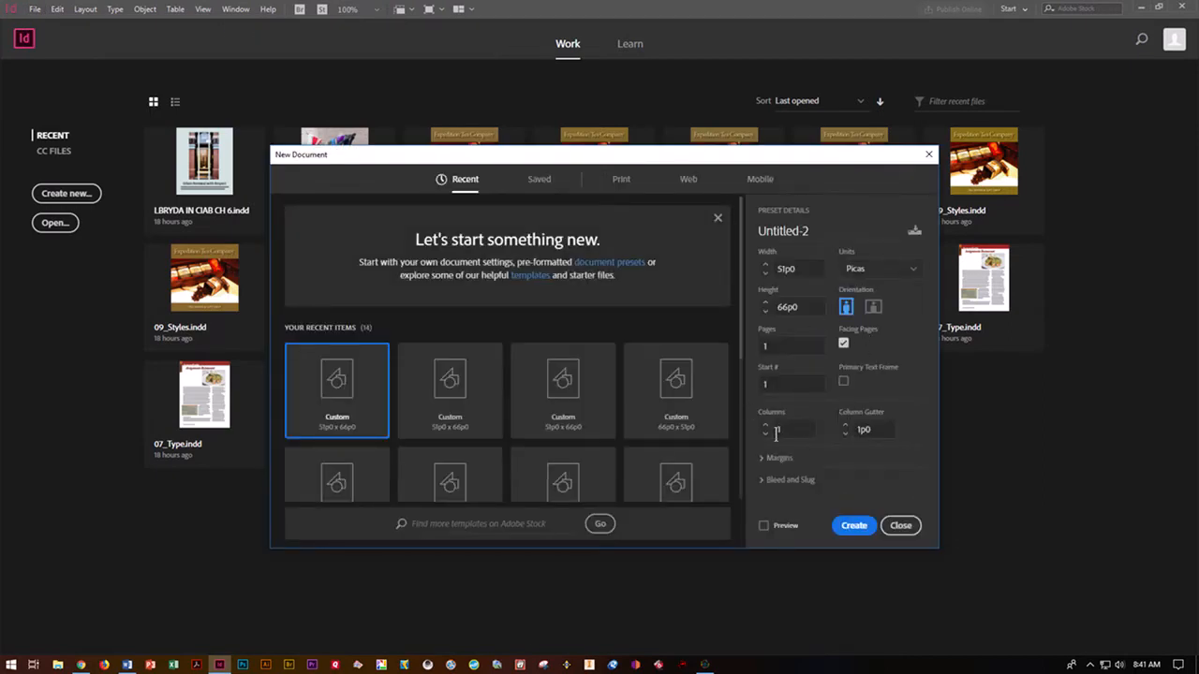
double_click(779, 347)
text(5)
click(632, 179)
click(622, 180)
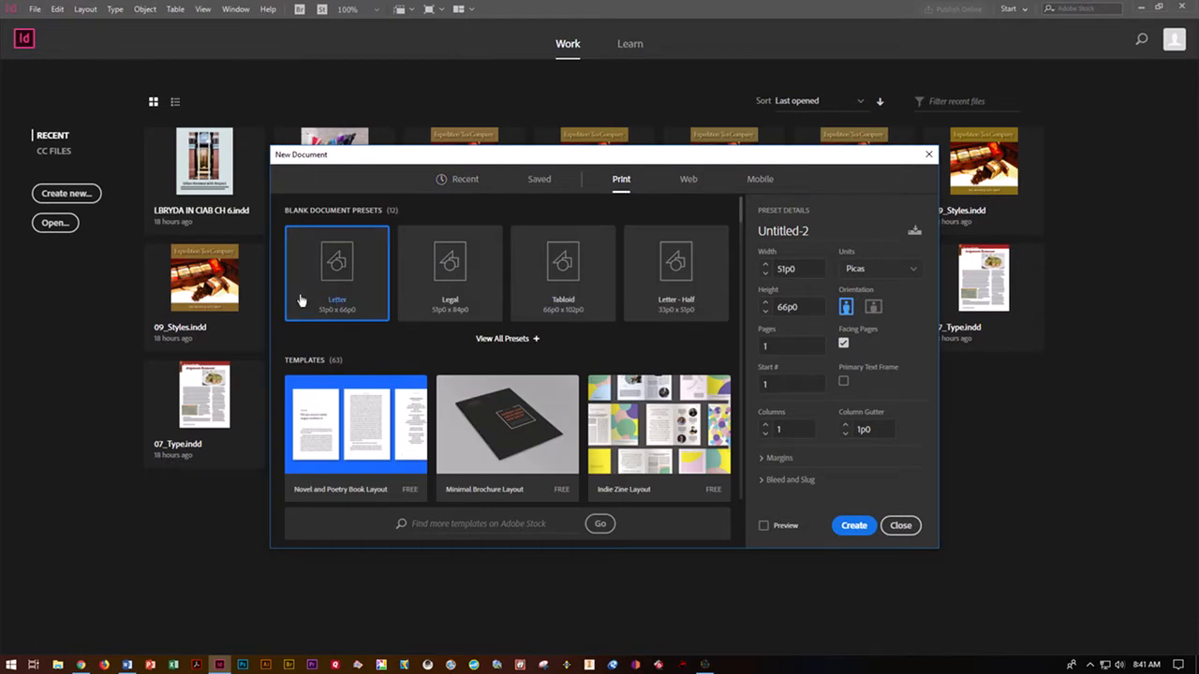
click(861, 270)
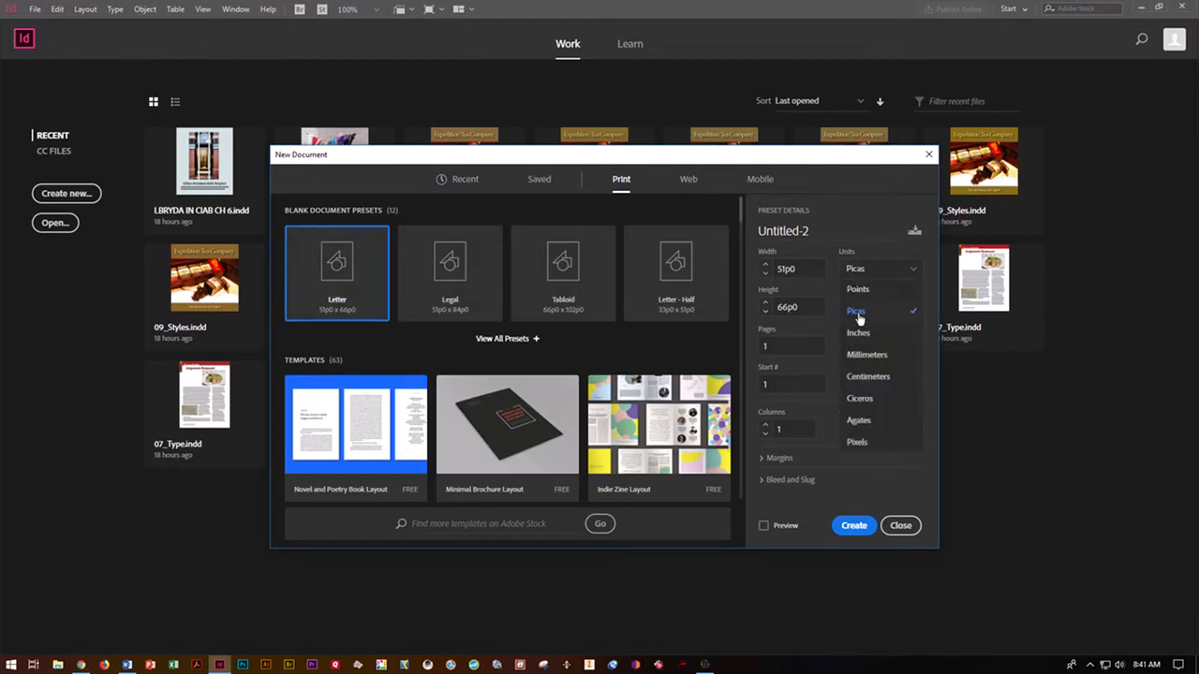
click(860, 309)
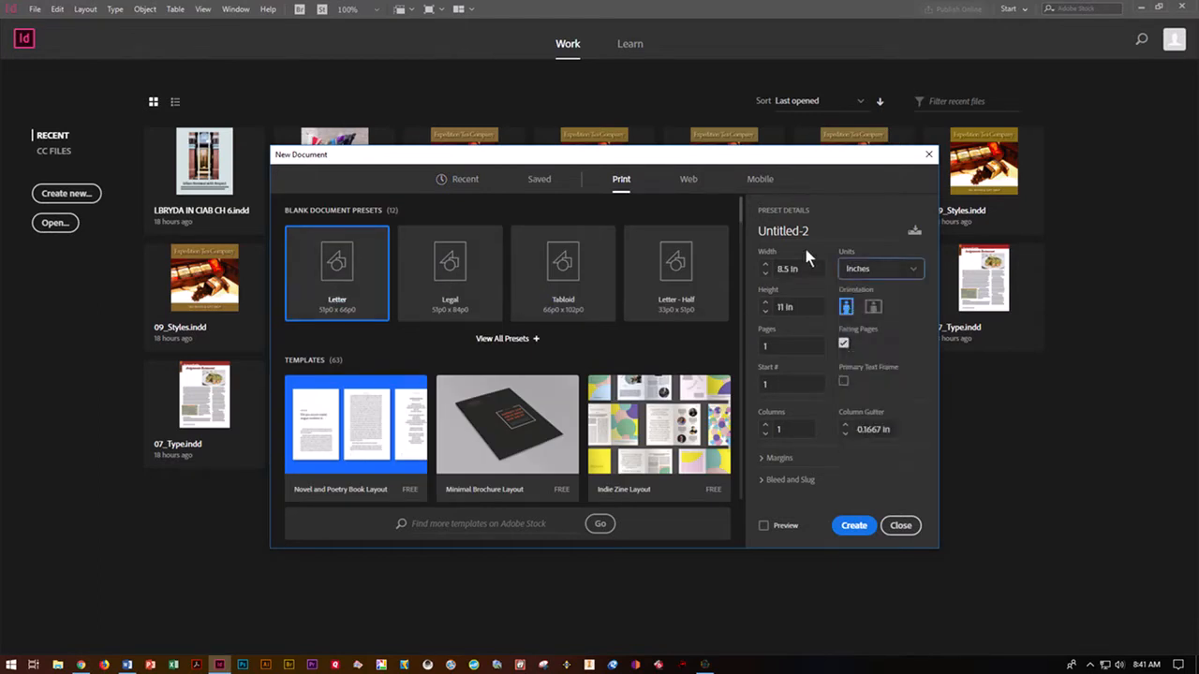
click(854, 526)
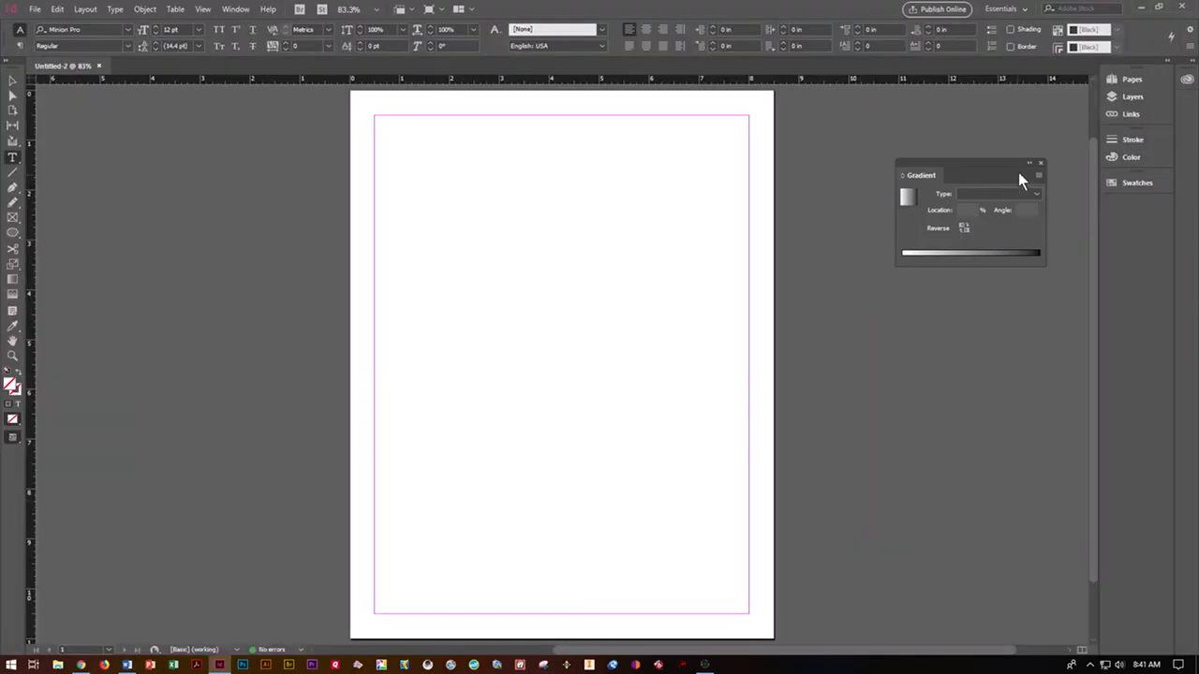
Close the floating gradient settings and display the color controls in RGB mode.
click(1039, 165)
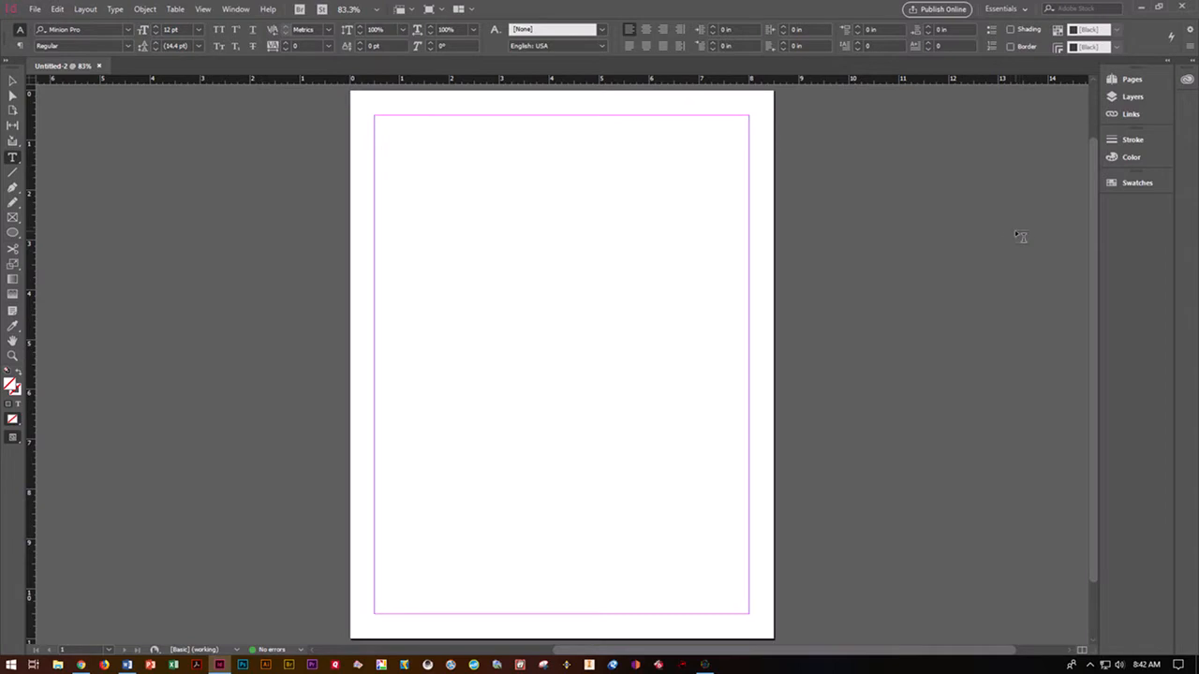
click(225, 10)
mouse_move(259, 99)
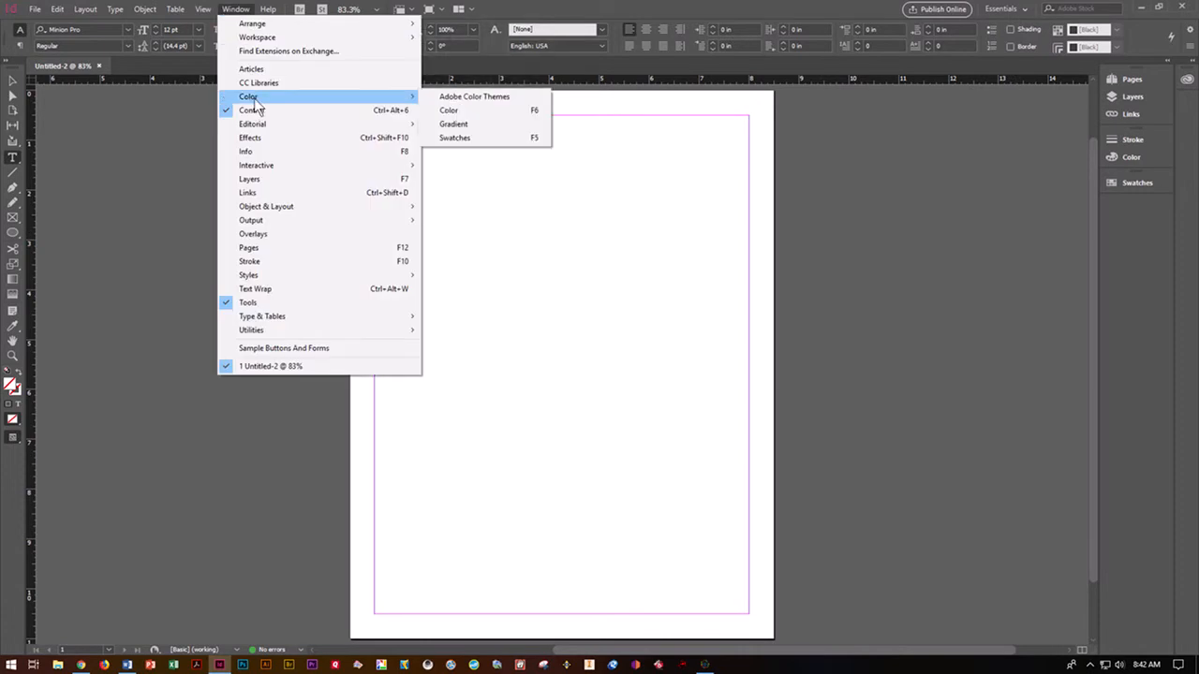
click(437, 114)
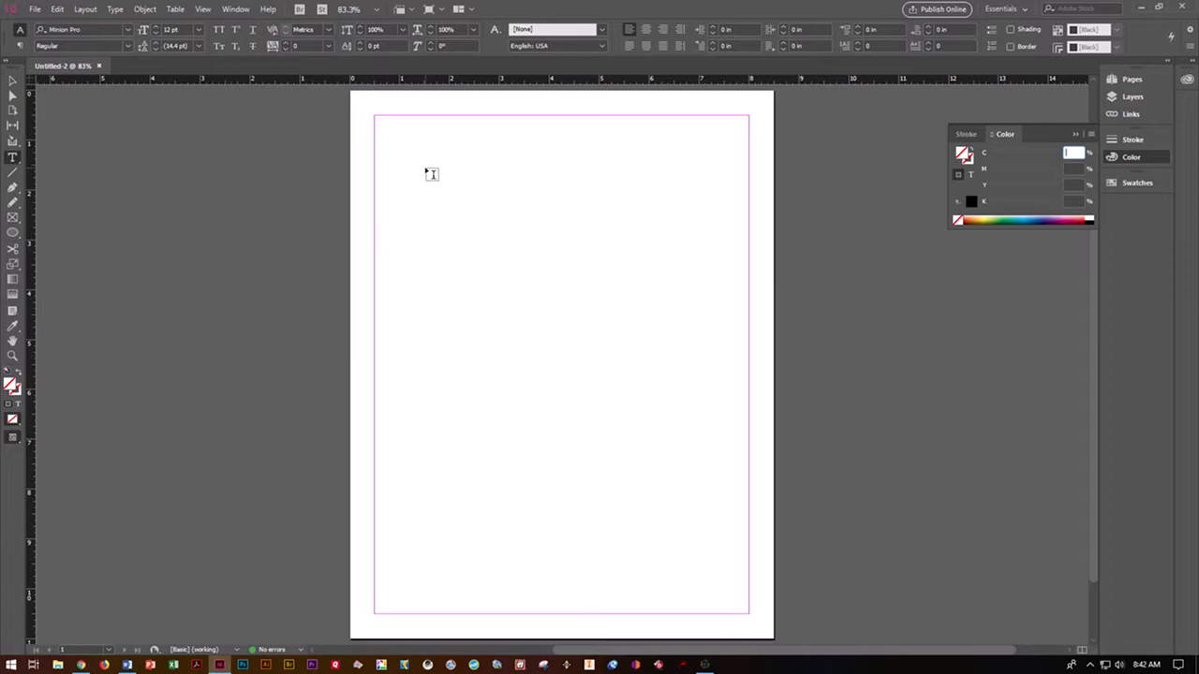
click(1093, 133)
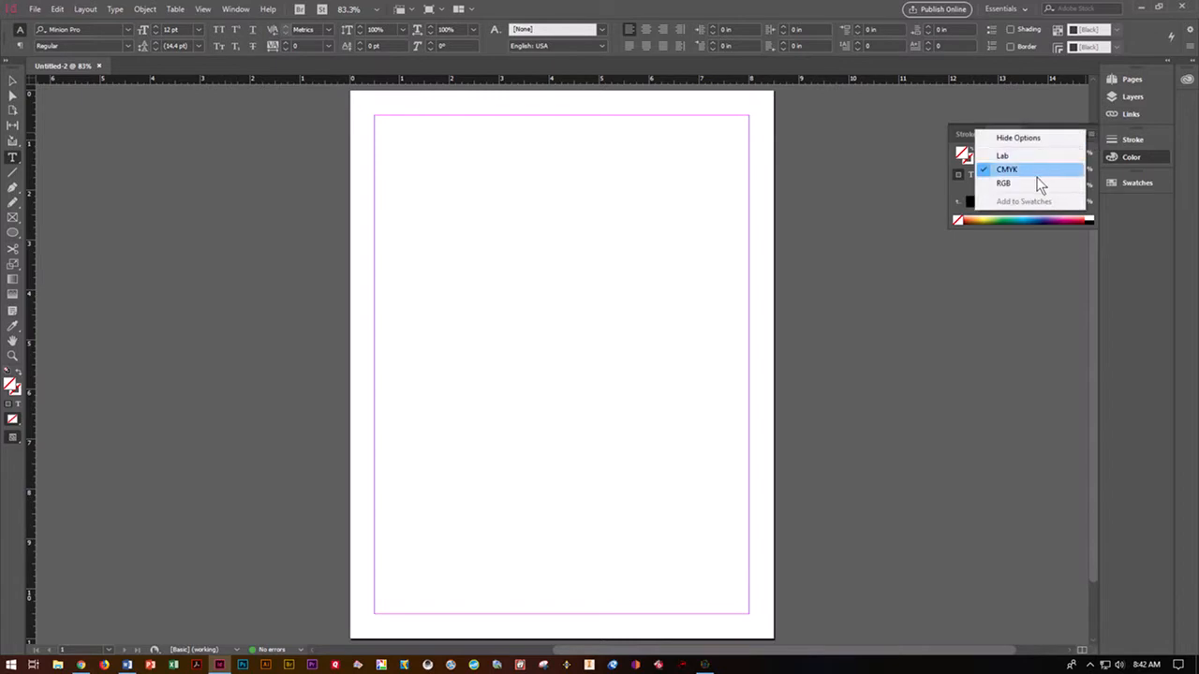
click(1037, 183)
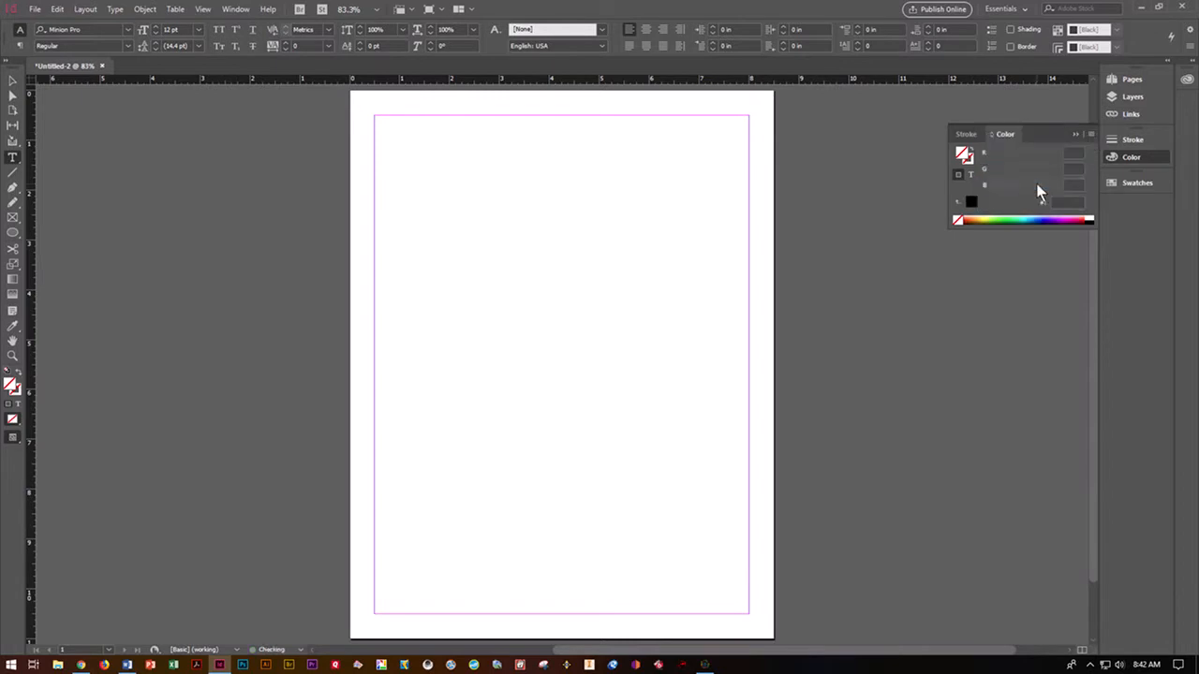
Set the fill color to R 234, G 76, B 125, add it to the swatches and show the swatch list.
click(1075, 152)
text(234)
click(1075, 168)
text(76)
key(Tab)
text(120)
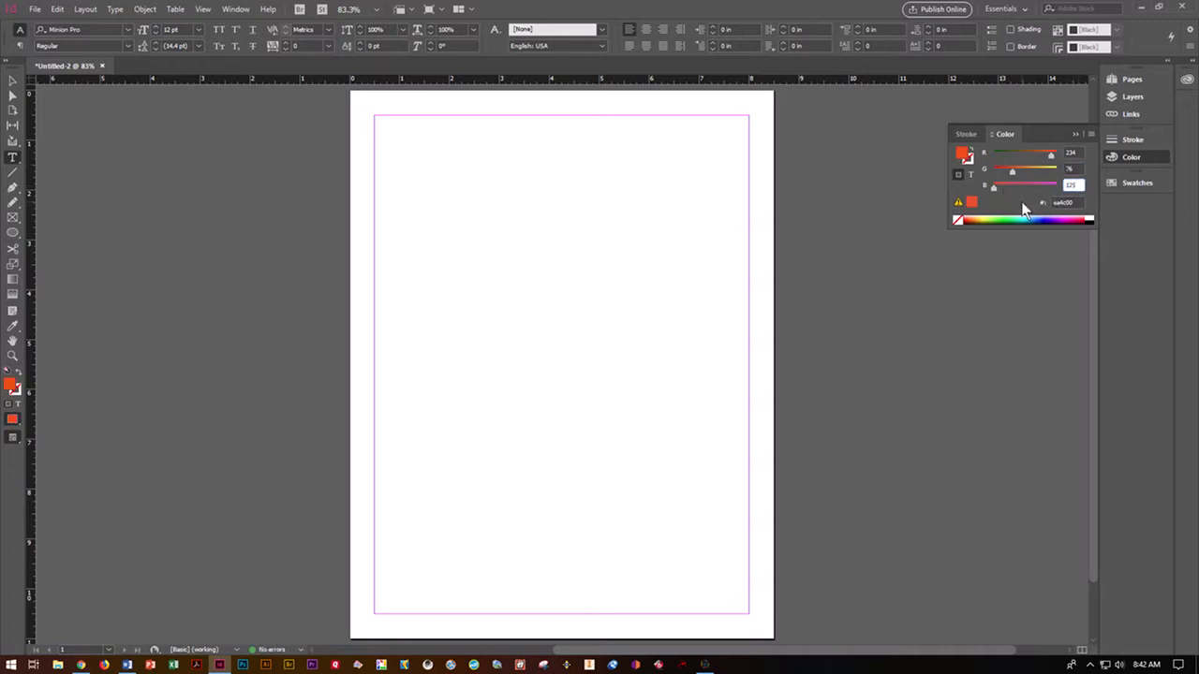
key(Return)
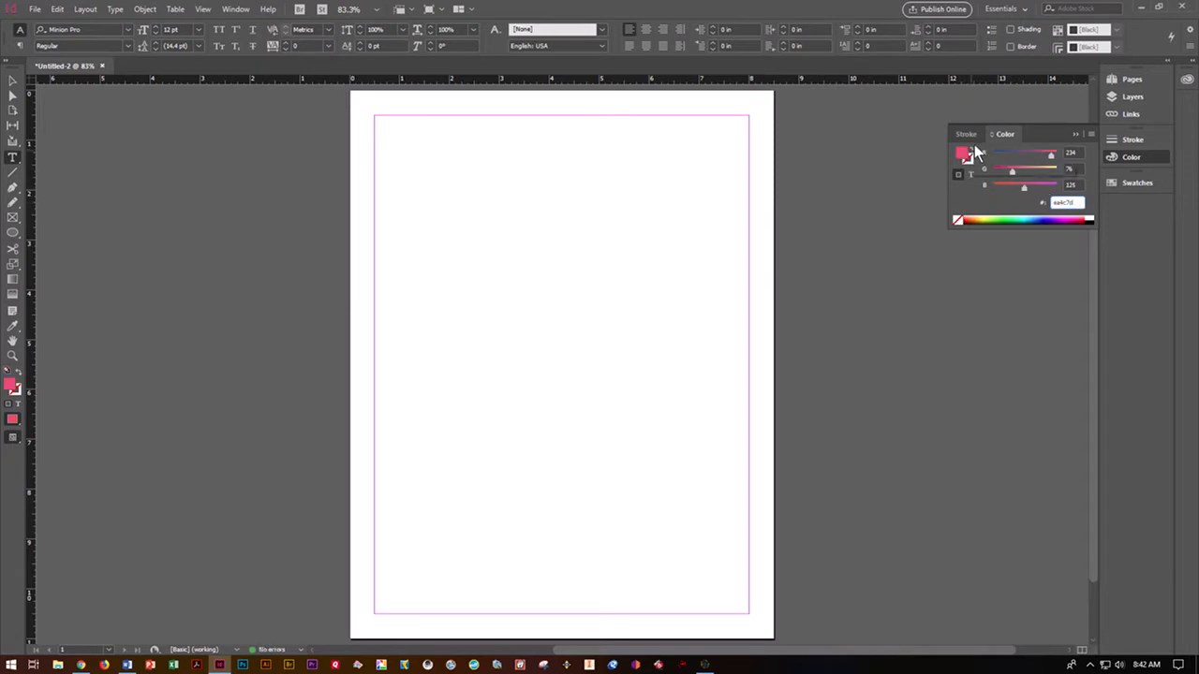
click(1092, 133)
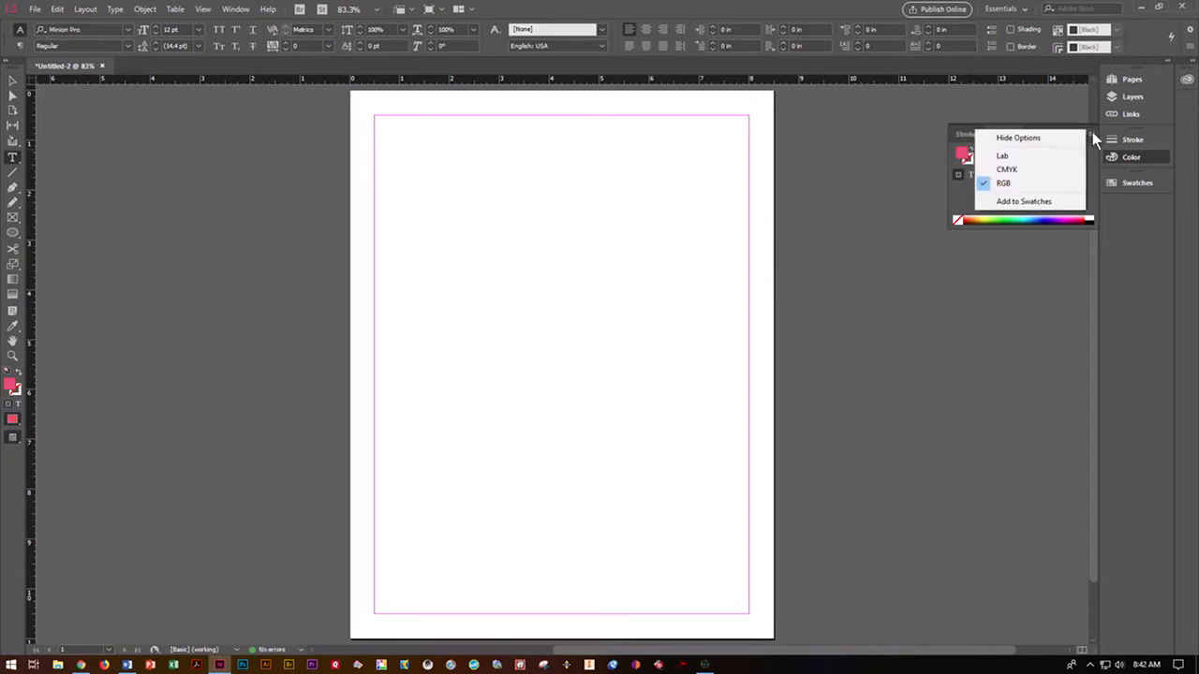
click(1032, 202)
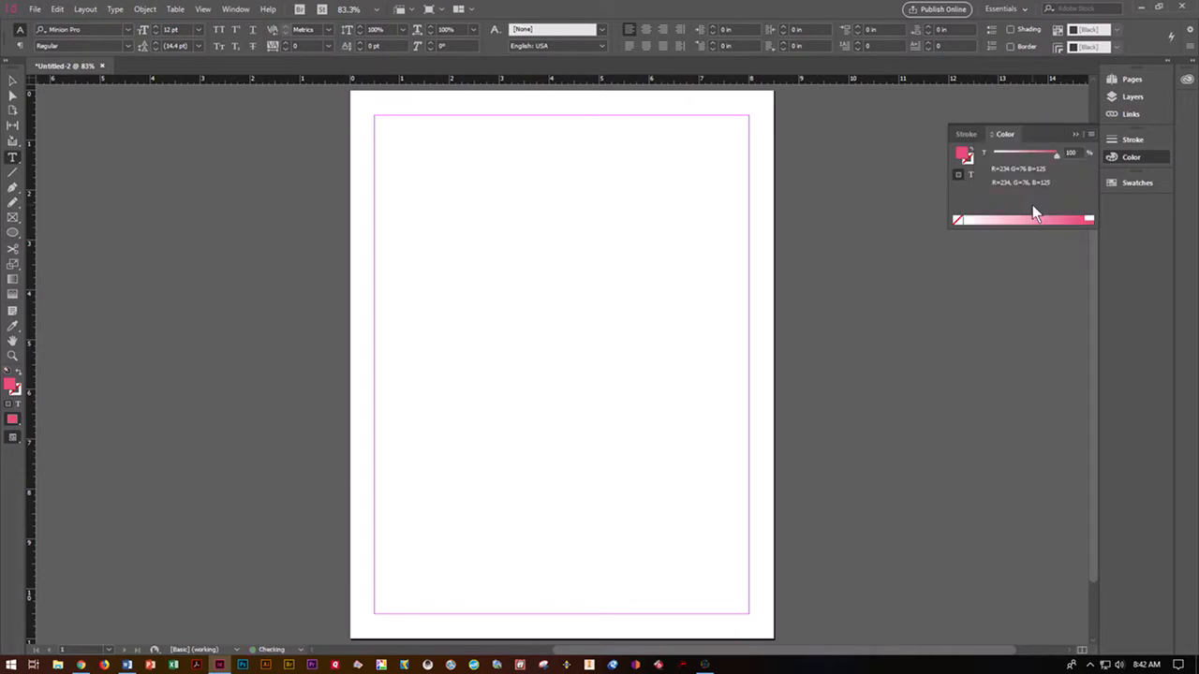
click(1134, 183)
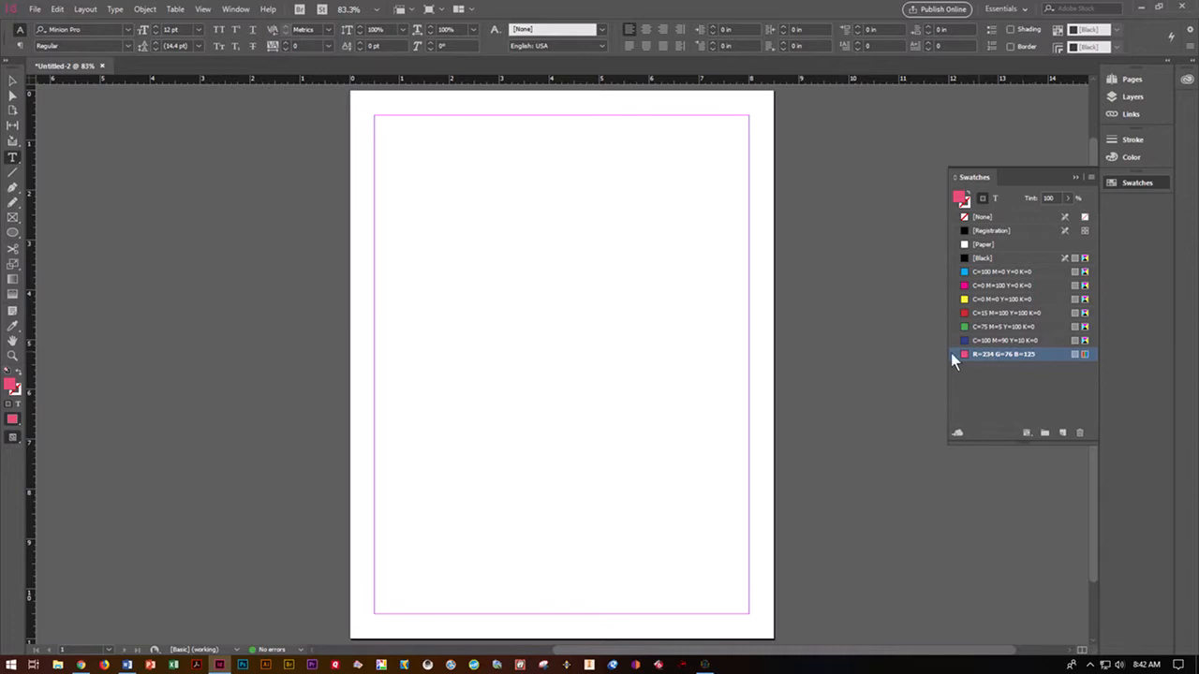
Set the fill color to R 255, G 211, B 50 in RGB mode and add it to the swatches.
click(1133, 156)
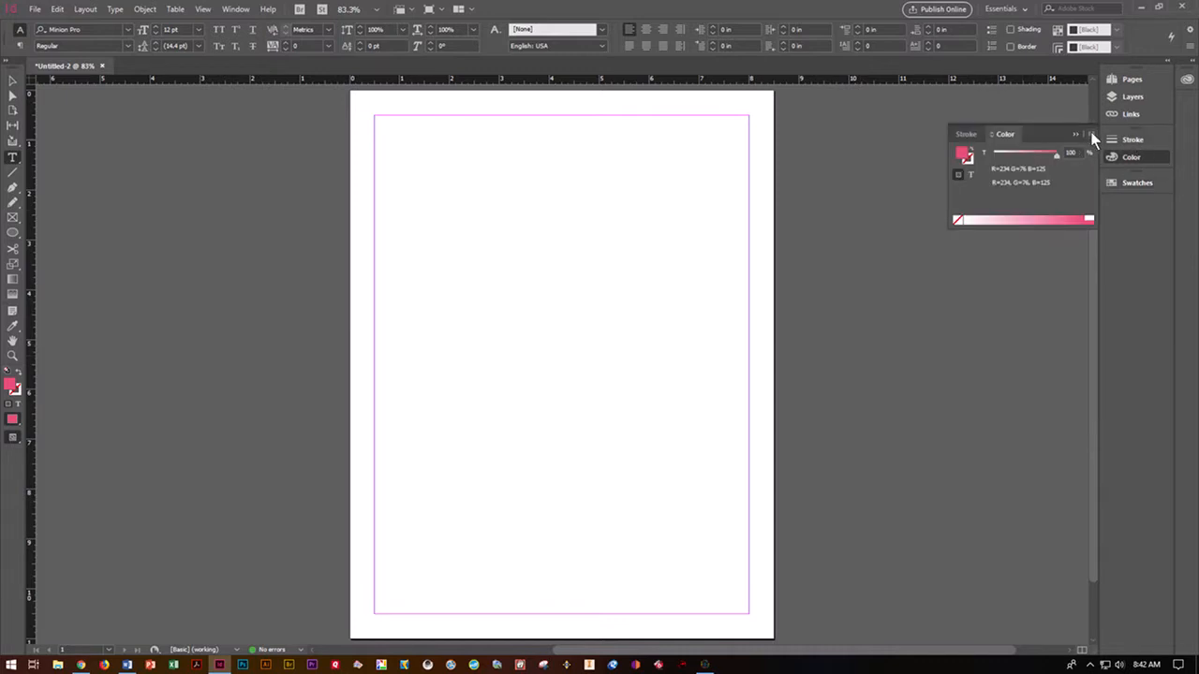
click(1088, 135)
click(1027, 184)
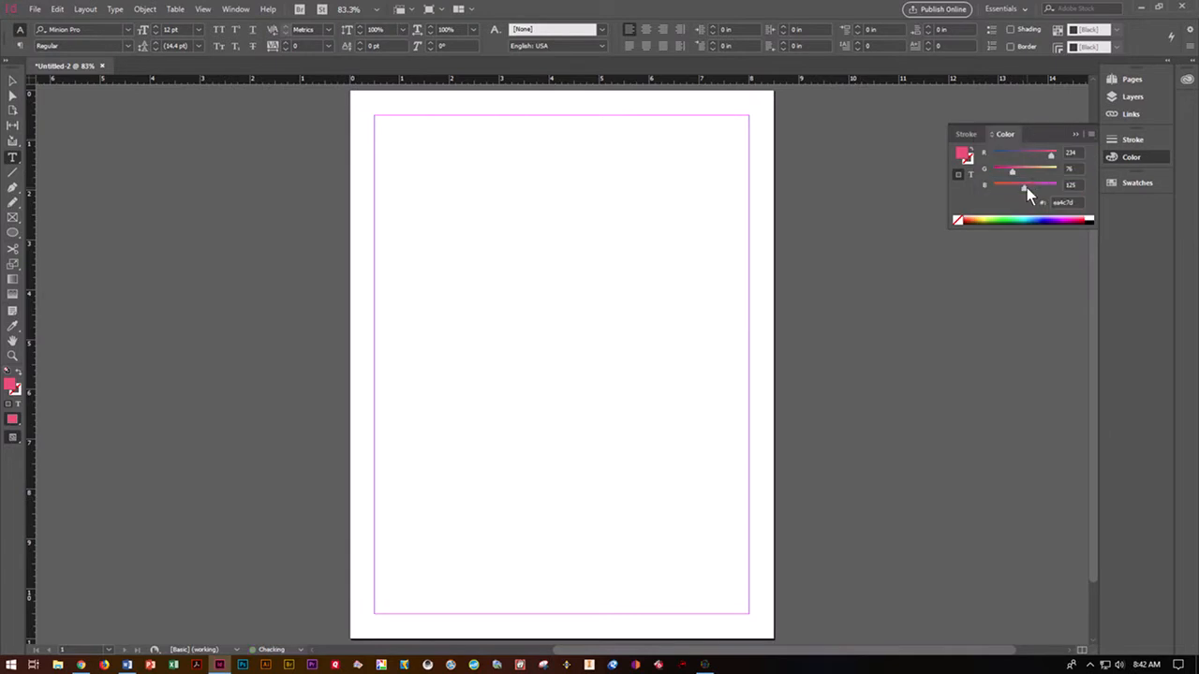
click(1070, 153)
text(255)
key(Tab)
text(211)
key(Tab)
text(50)
key(Tab)
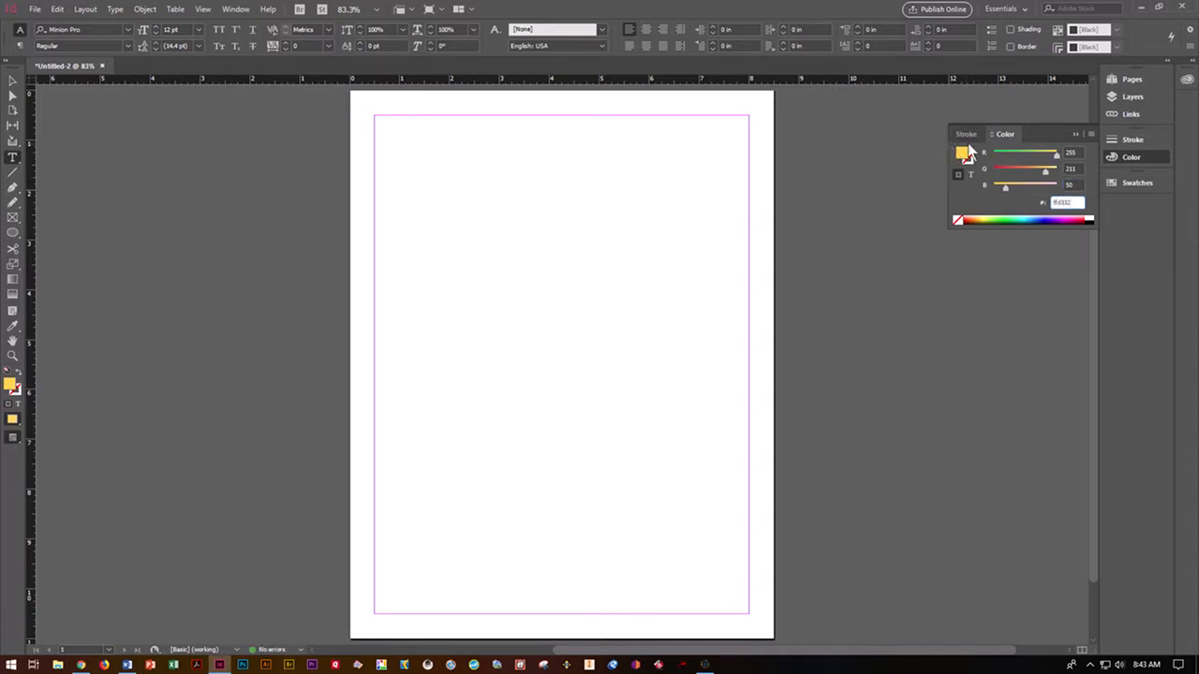
click(1090, 135)
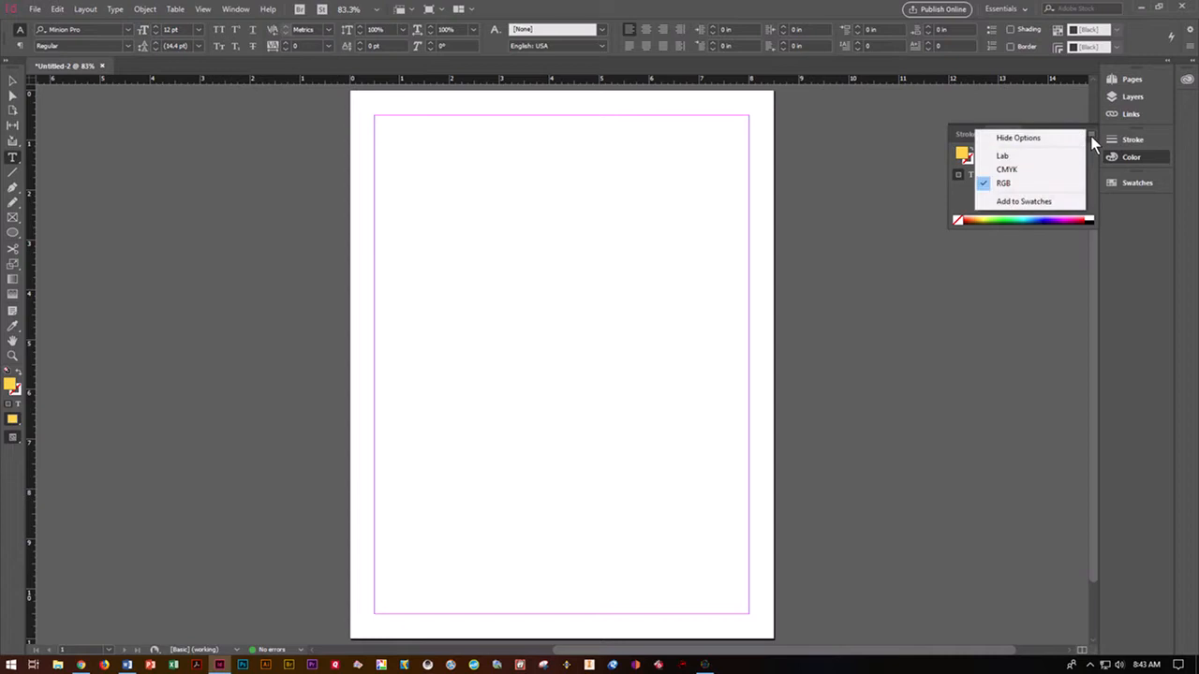
click(1027, 201)
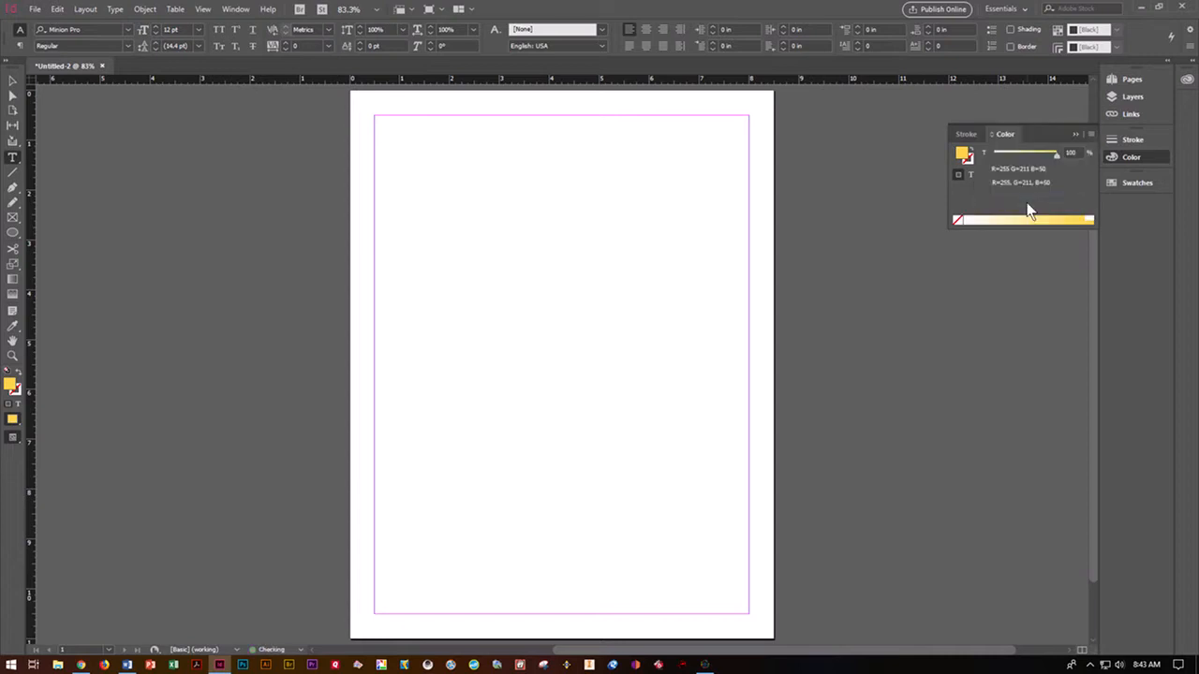
Start a new gradient swatch named "Dutotone Gradient" with the Linear type.
click(1134, 185)
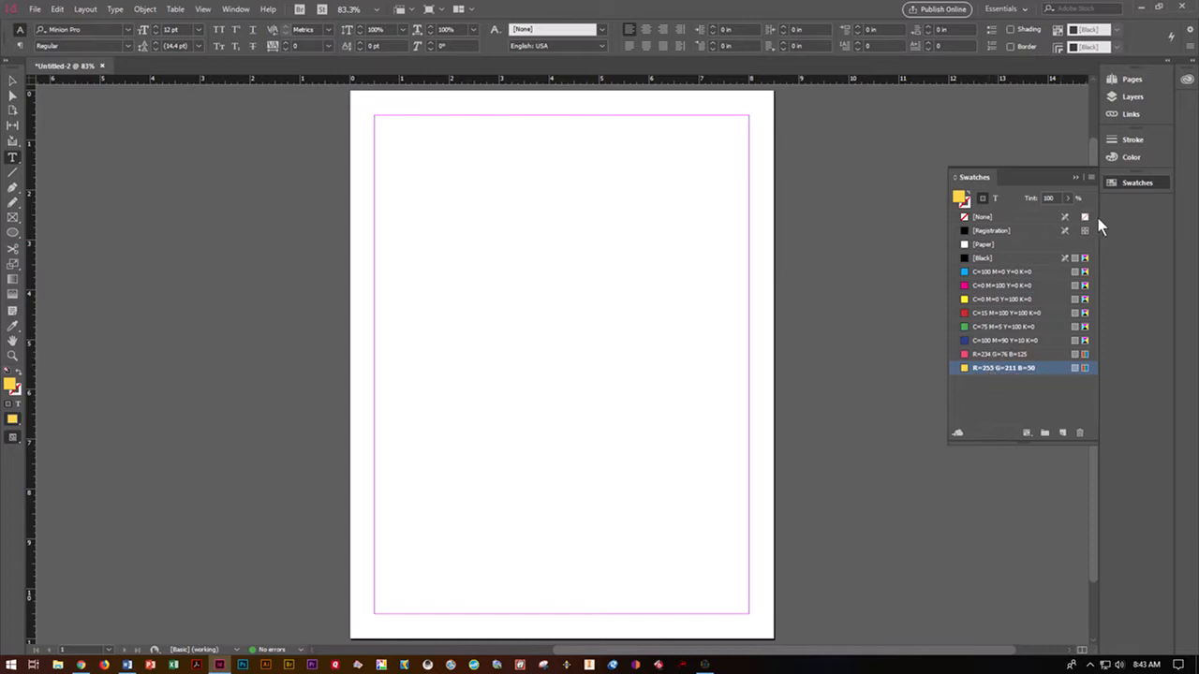
click(1091, 178)
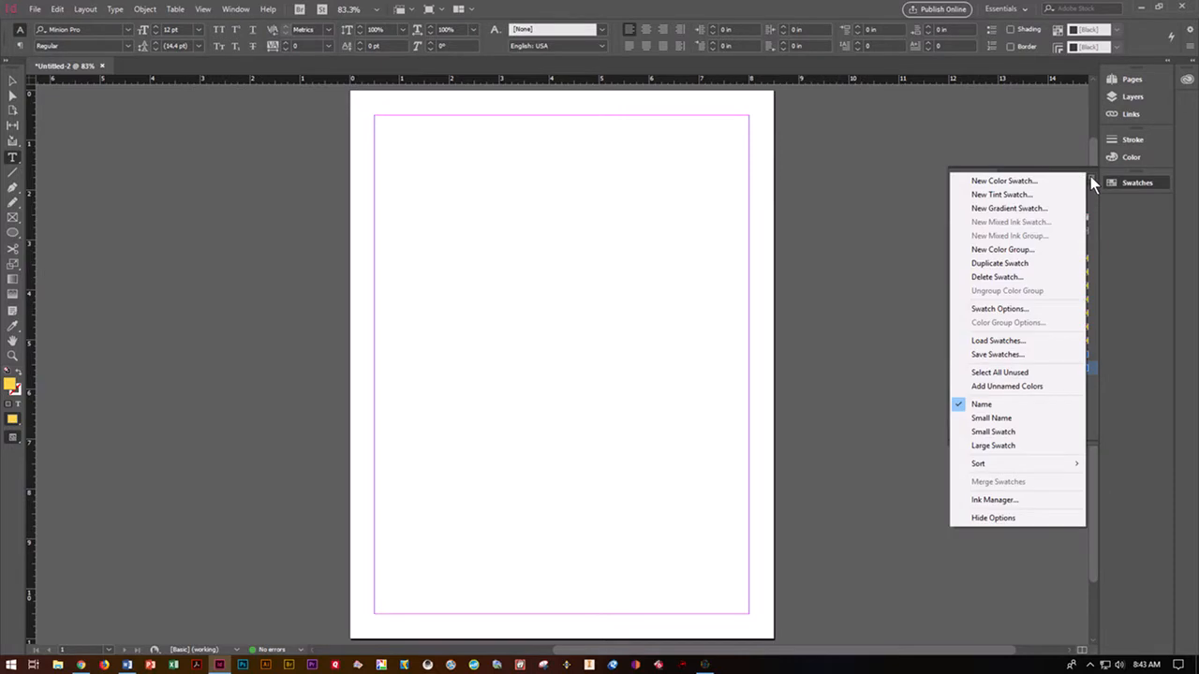
click(1043, 210)
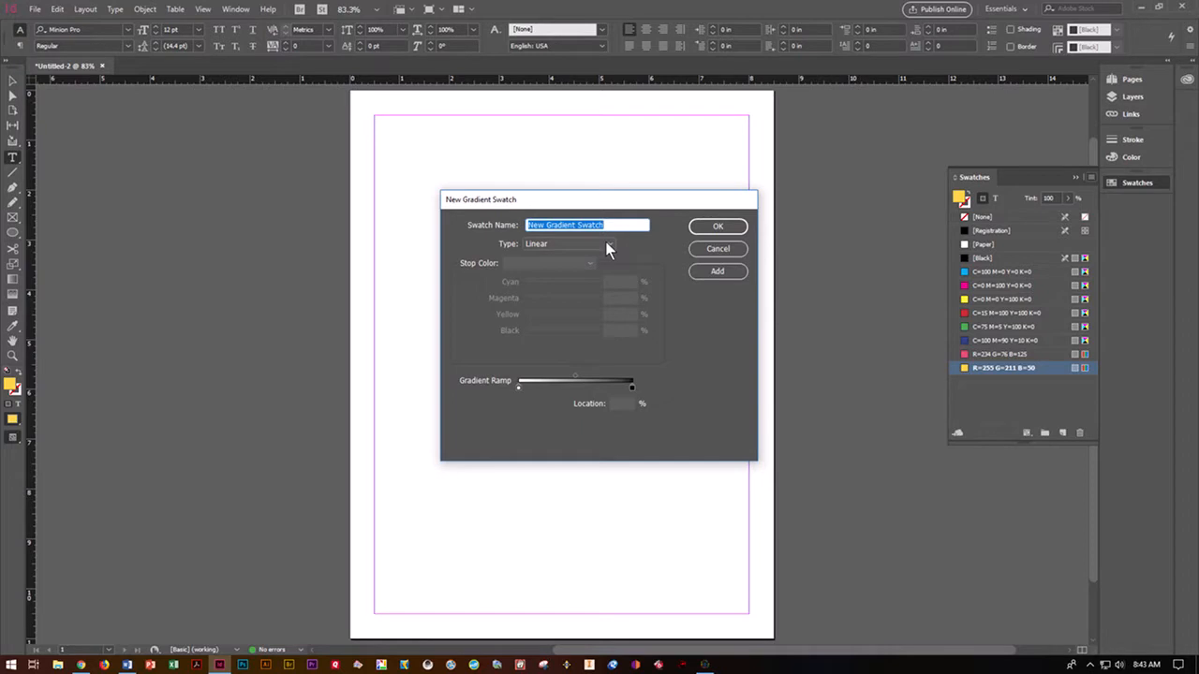
text(Dutotone )
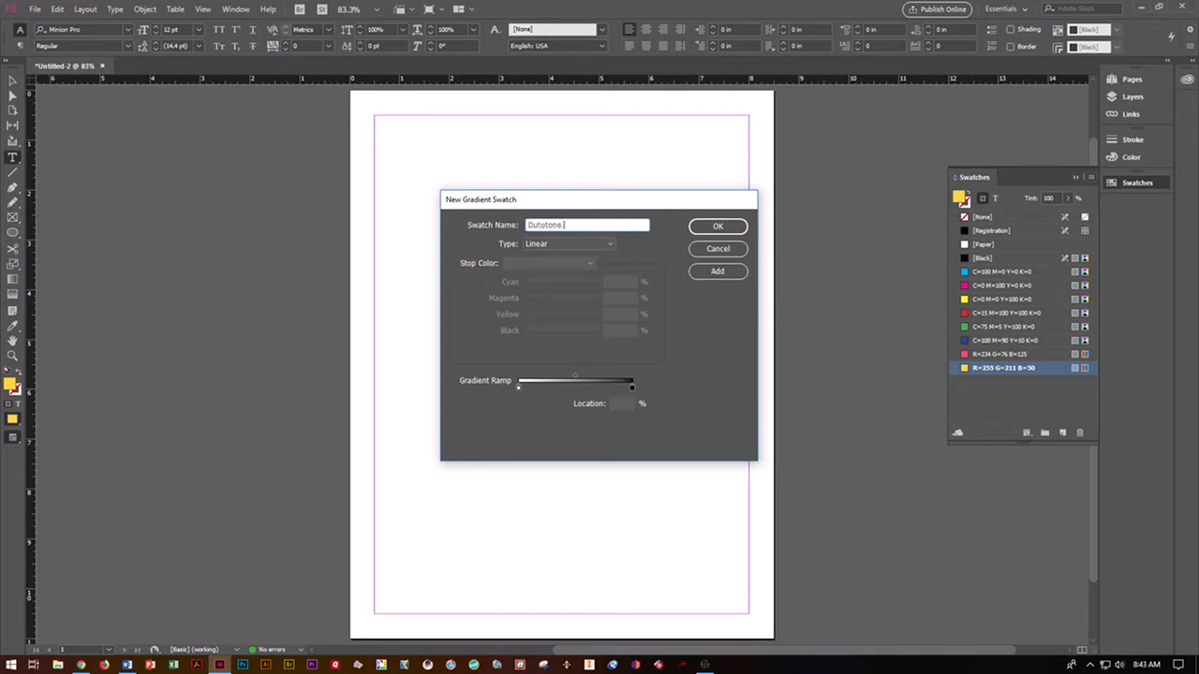
text(Gradient)
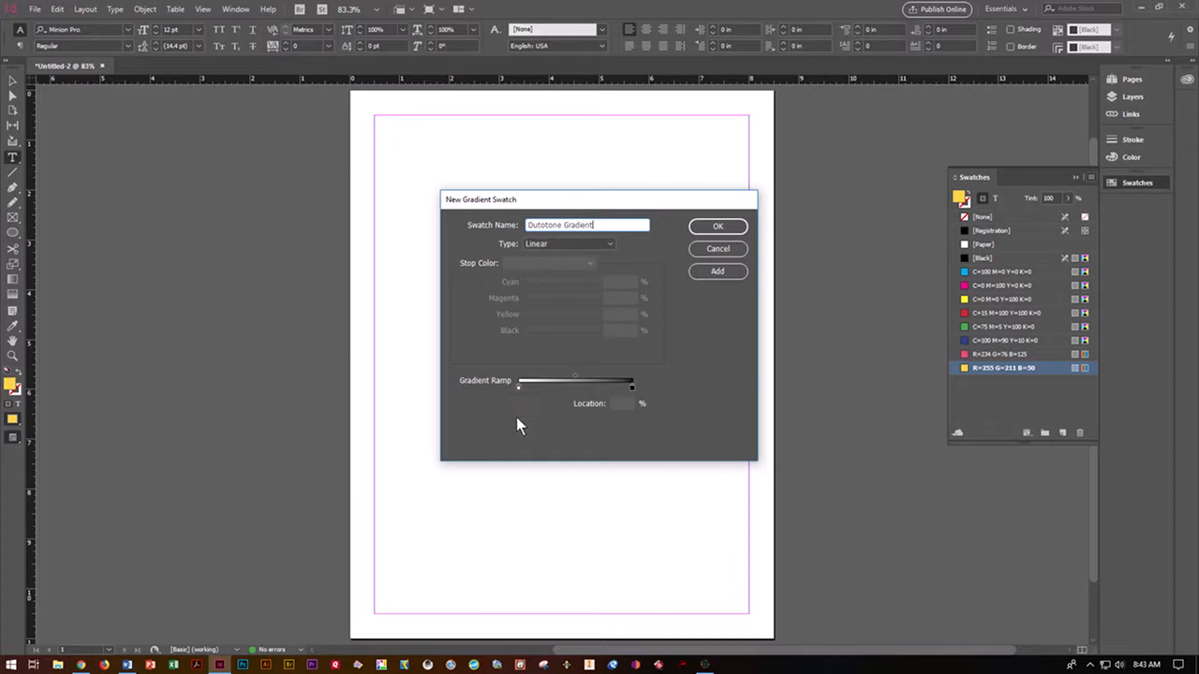
click(570, 242)
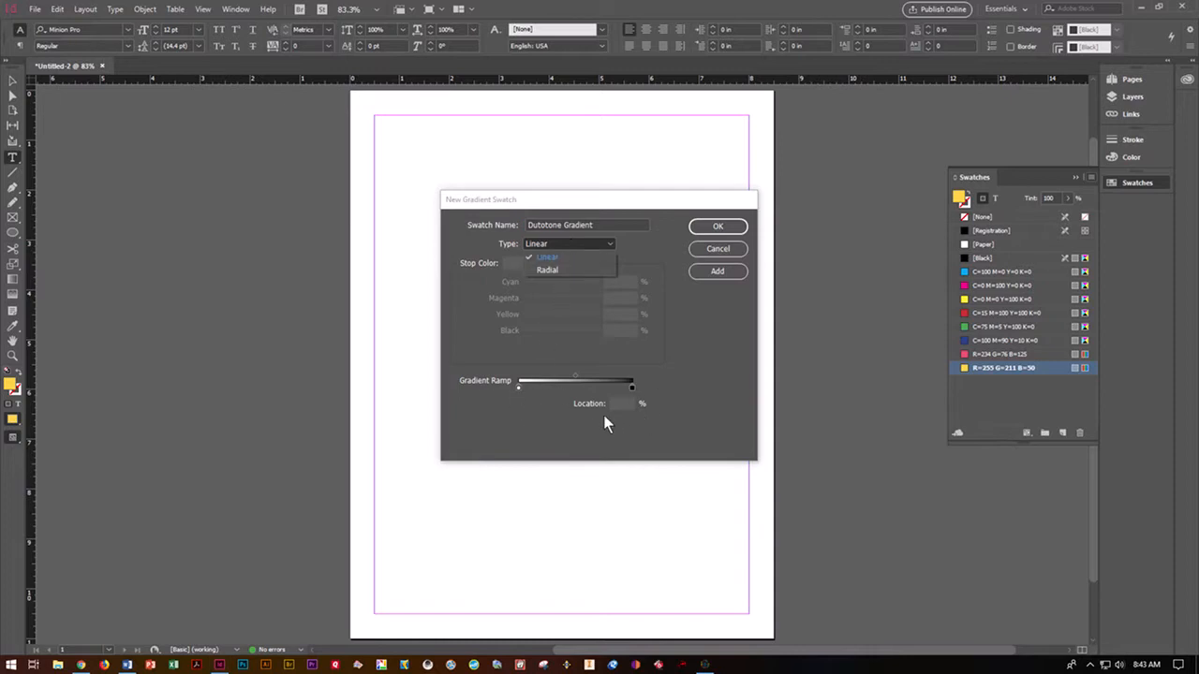
Set the gradient's starting stop, at location 0%, to the pink R=234 G=76 B=125 swatch.
click(521, 390)
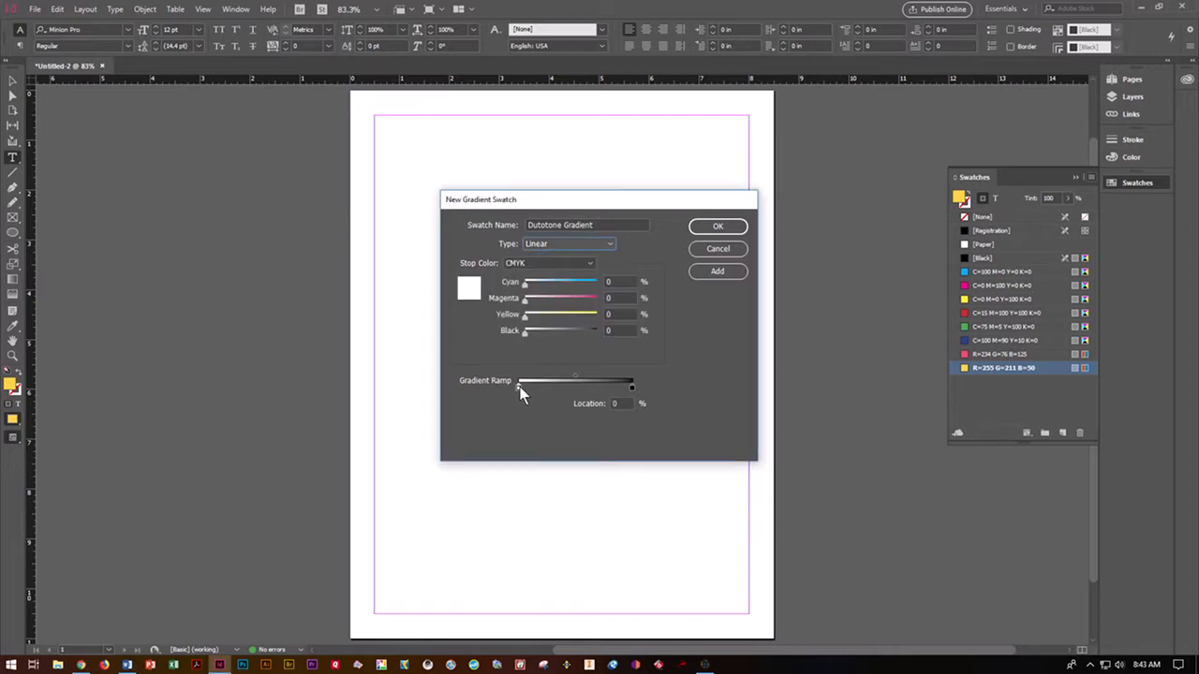
click(522, 261)
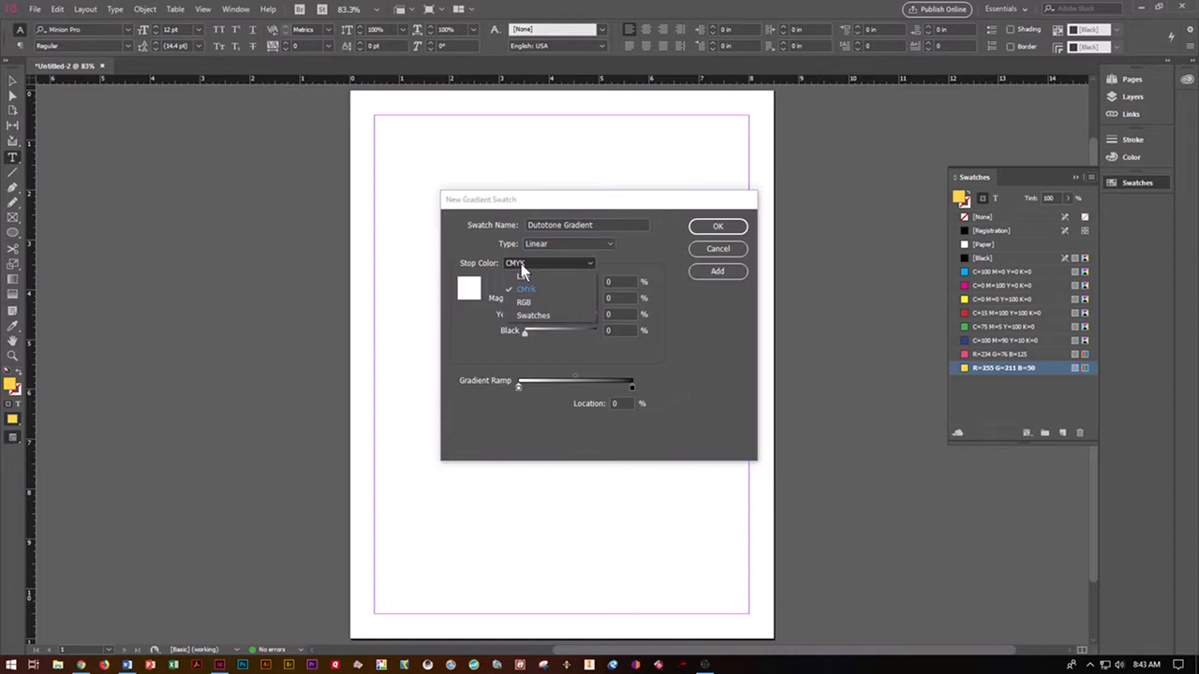
click(531, 315)
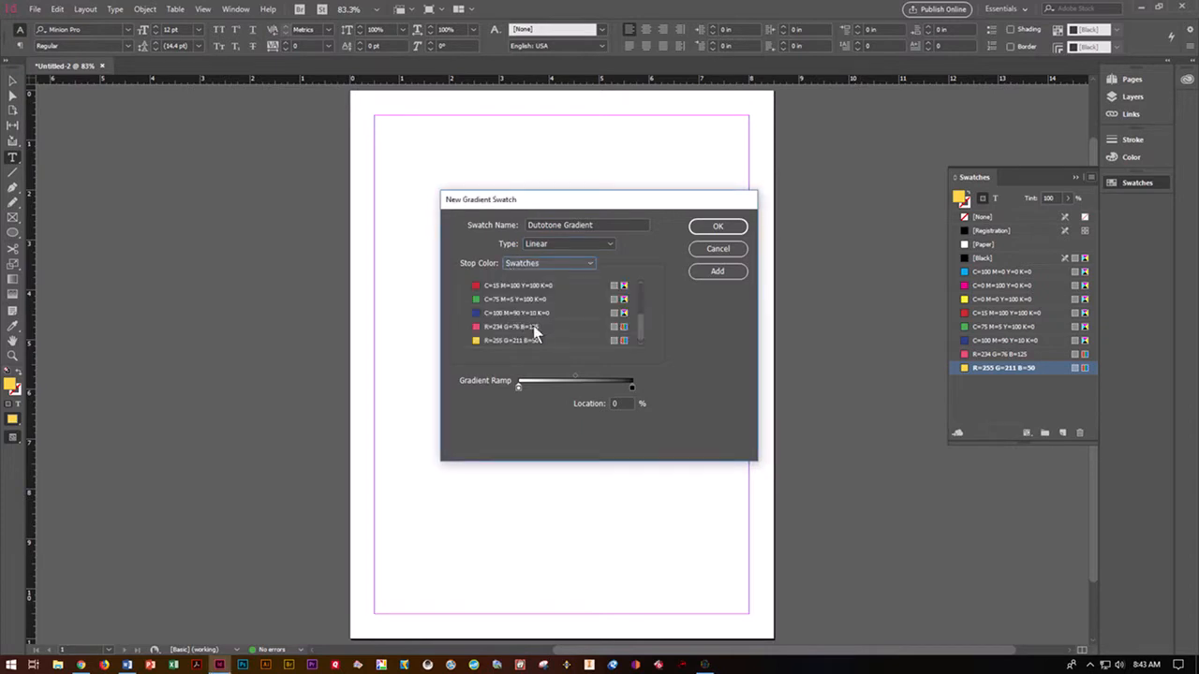
click(533, 325)
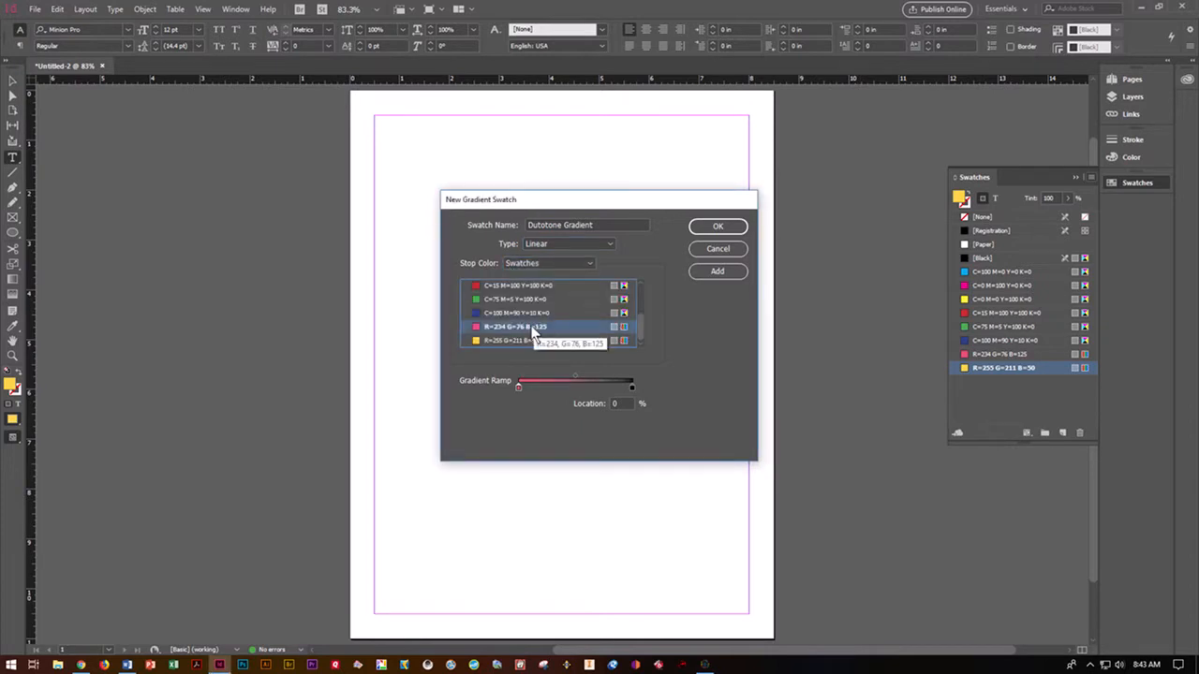
Set the gradient's ending stop, at location 100%, to the yellow R=255 G=211 B=50 swatch and add the gradient to the swatches.
click(631, 386)
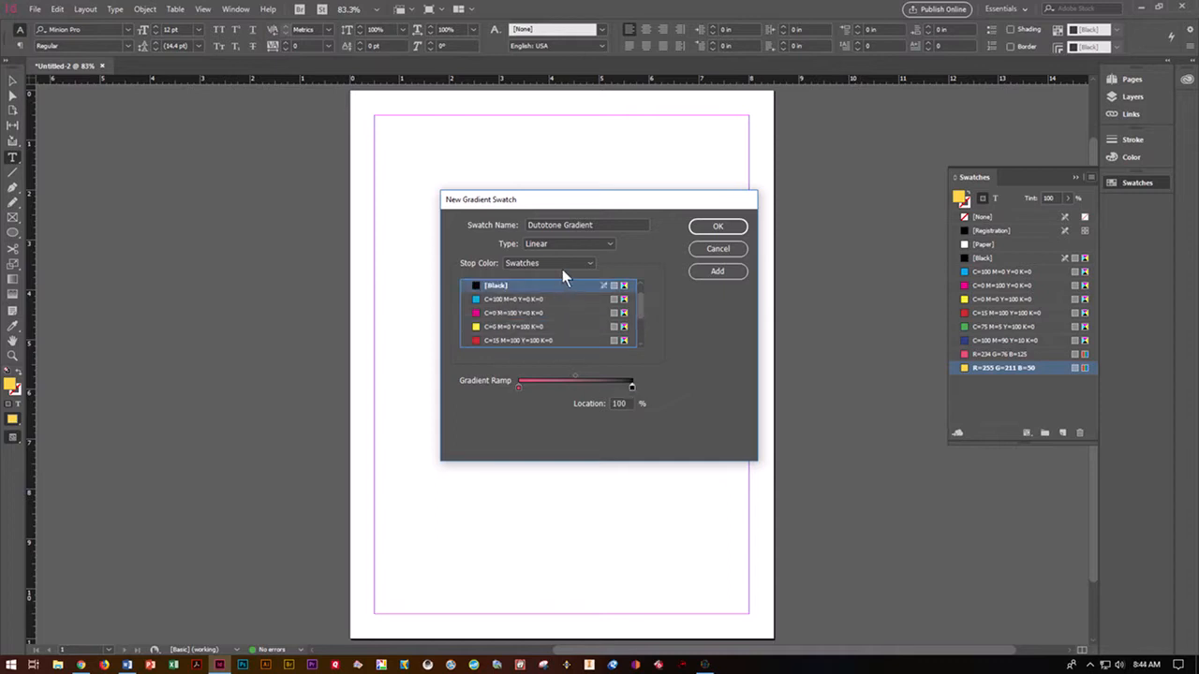
drag(642, 311, 638, 347)
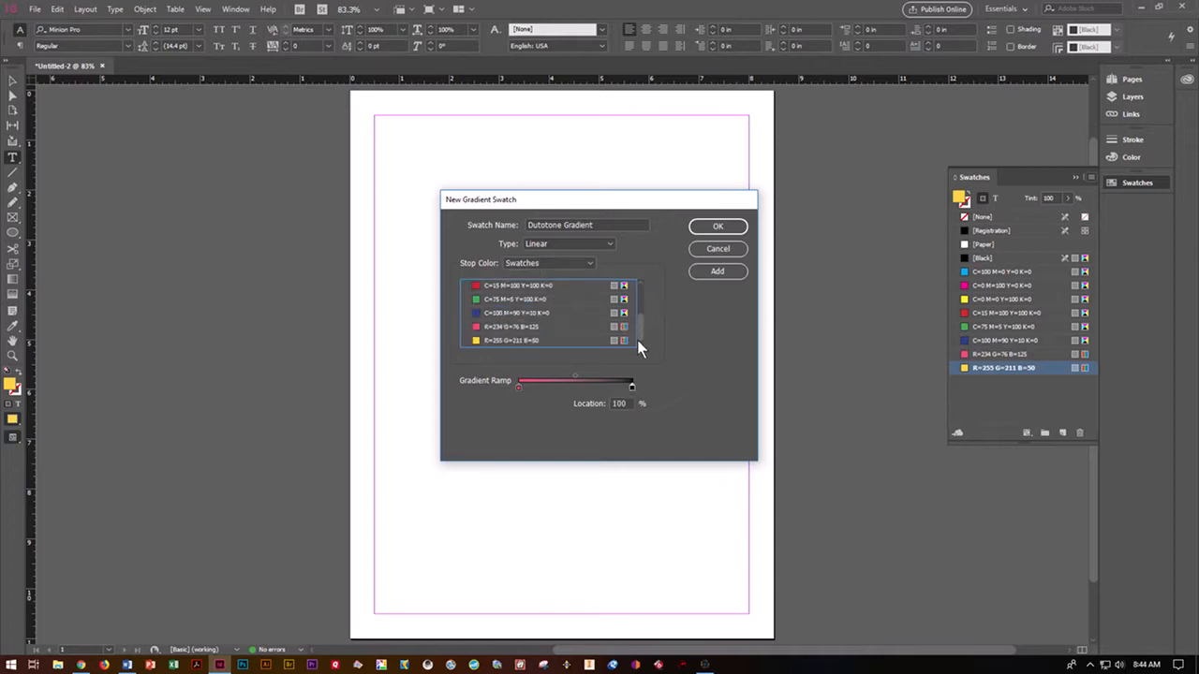
click(558, 342)
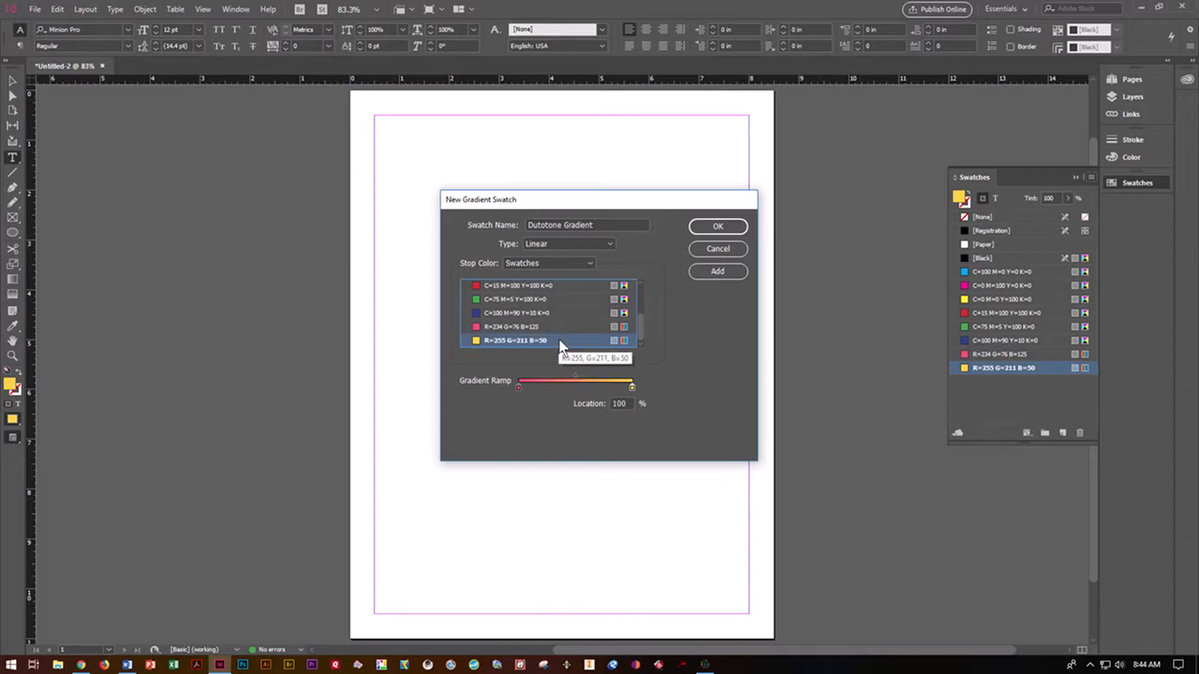
click(716, 274)
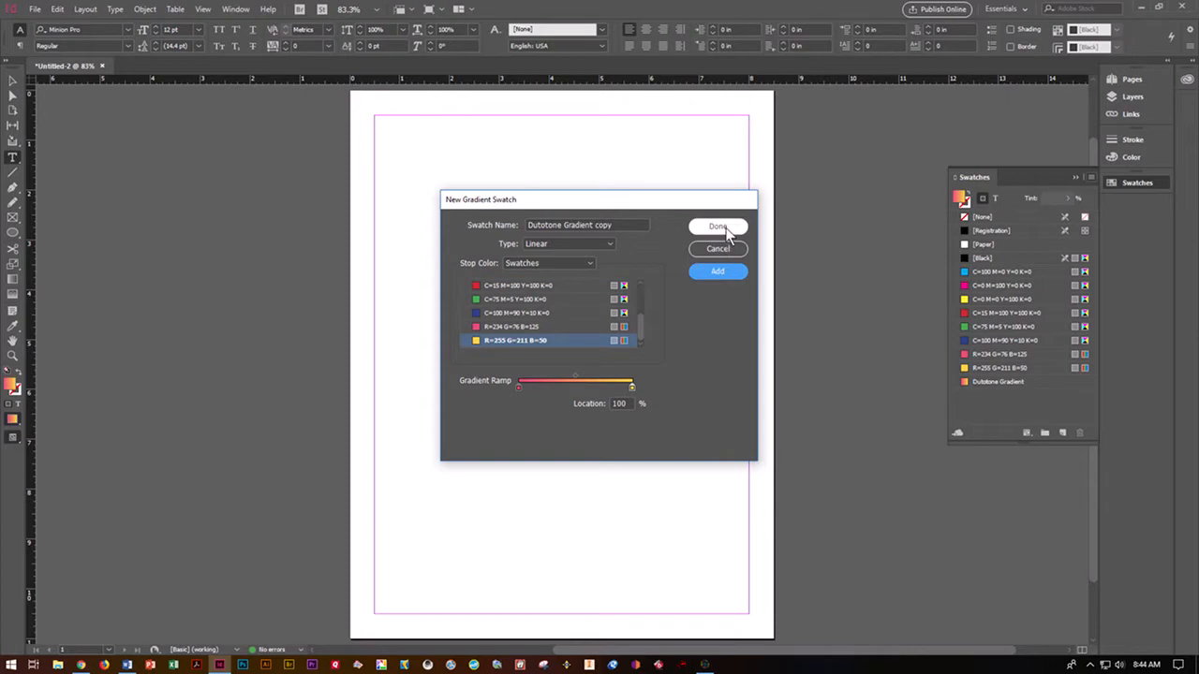
Finish creating gradient swatches and draw an ellipse about 5.36 in wide and 6.35 in high on the page, filled with Dutotone Gradient.
click(723, 229)
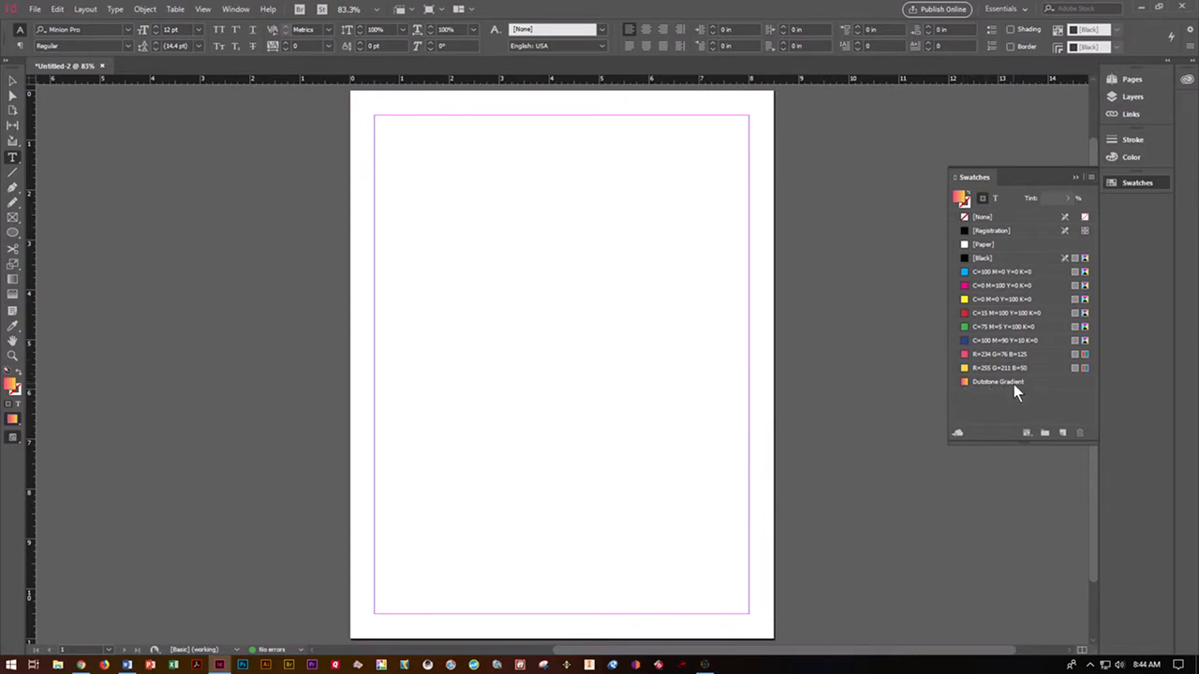
click(11, 236)
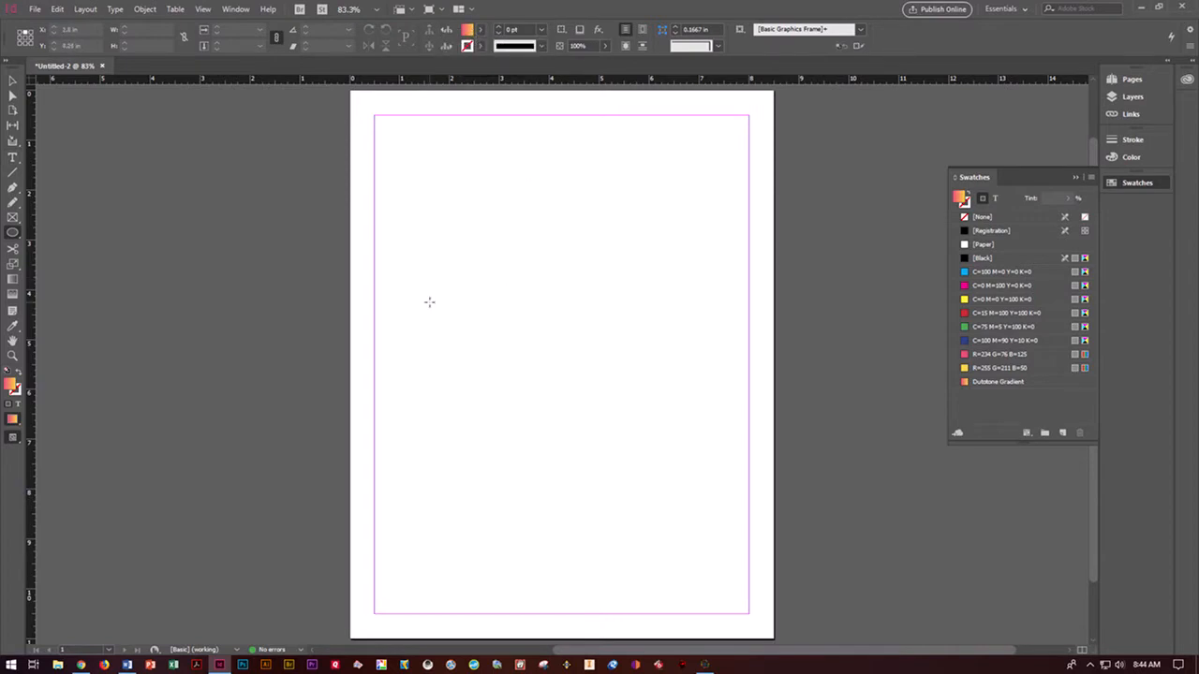
drag(408, 227, 671, 489)
drag(674, 542, 677, 543)
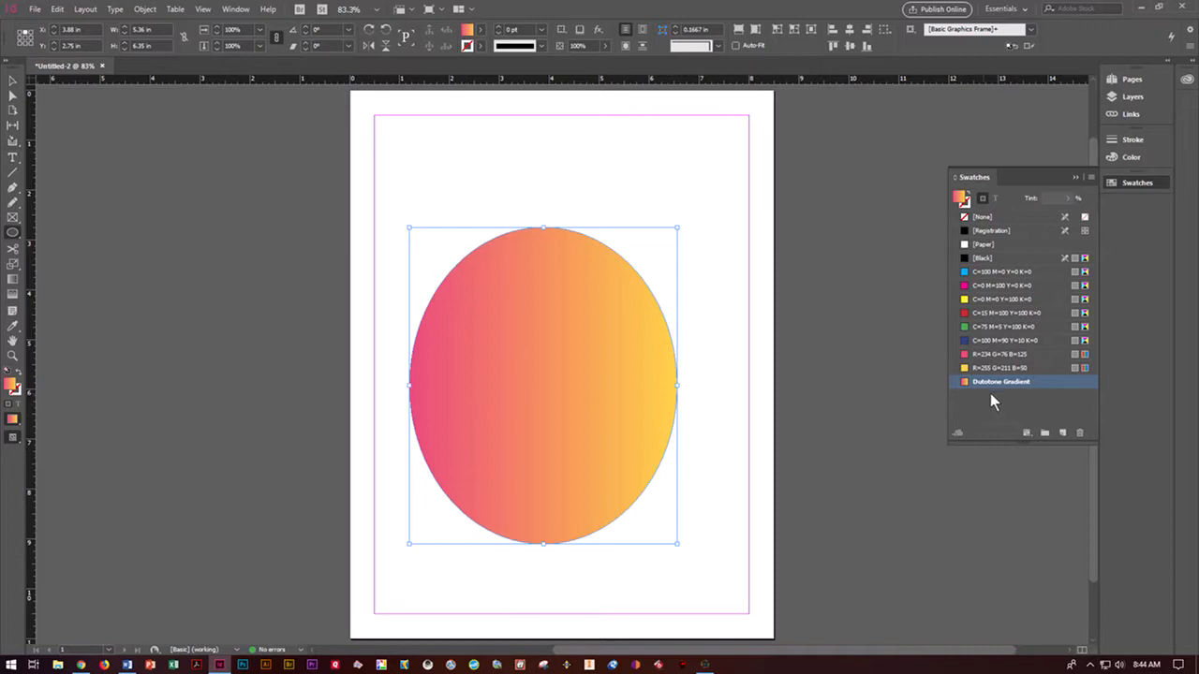
Show the Gradient settings and place them directly below the swatches.
click(242, 10)
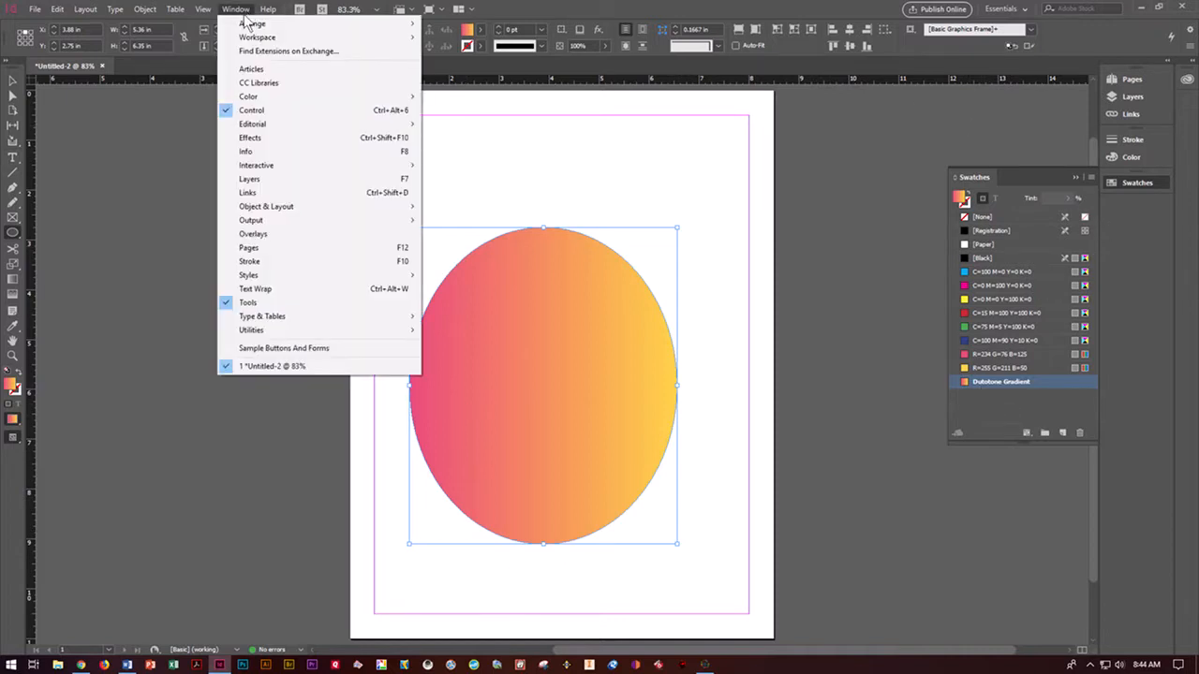
mouse_move(270, 99)
click(449, 123)
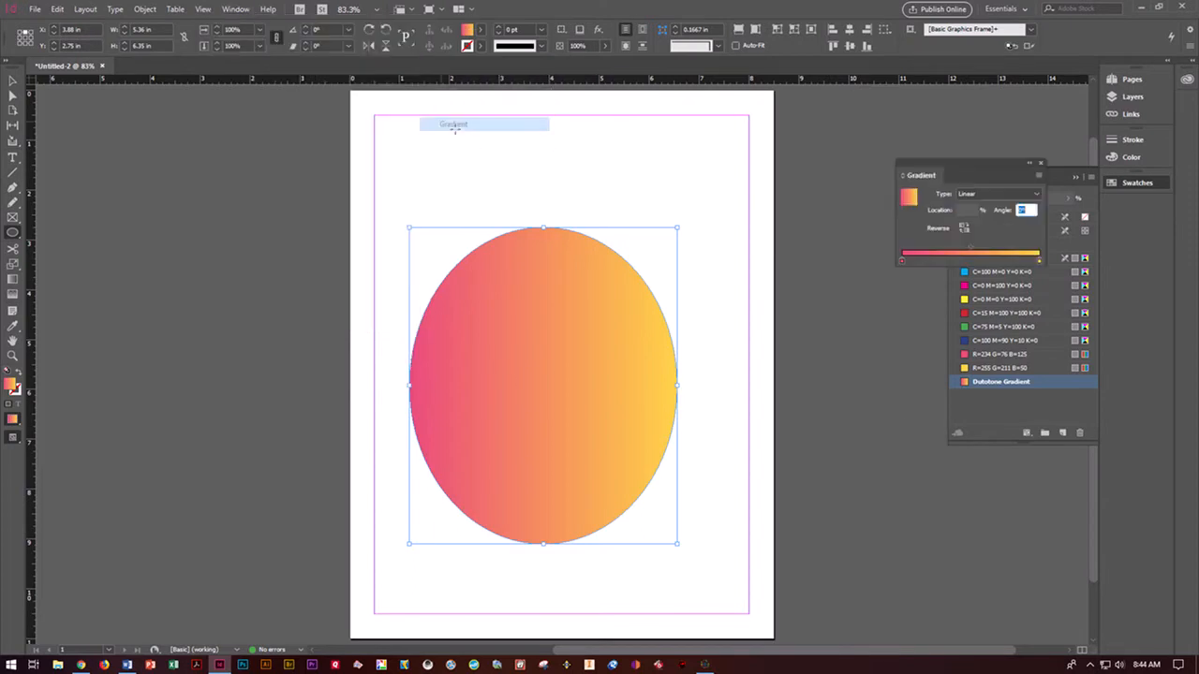
drag(992, 166, 1039, 455)
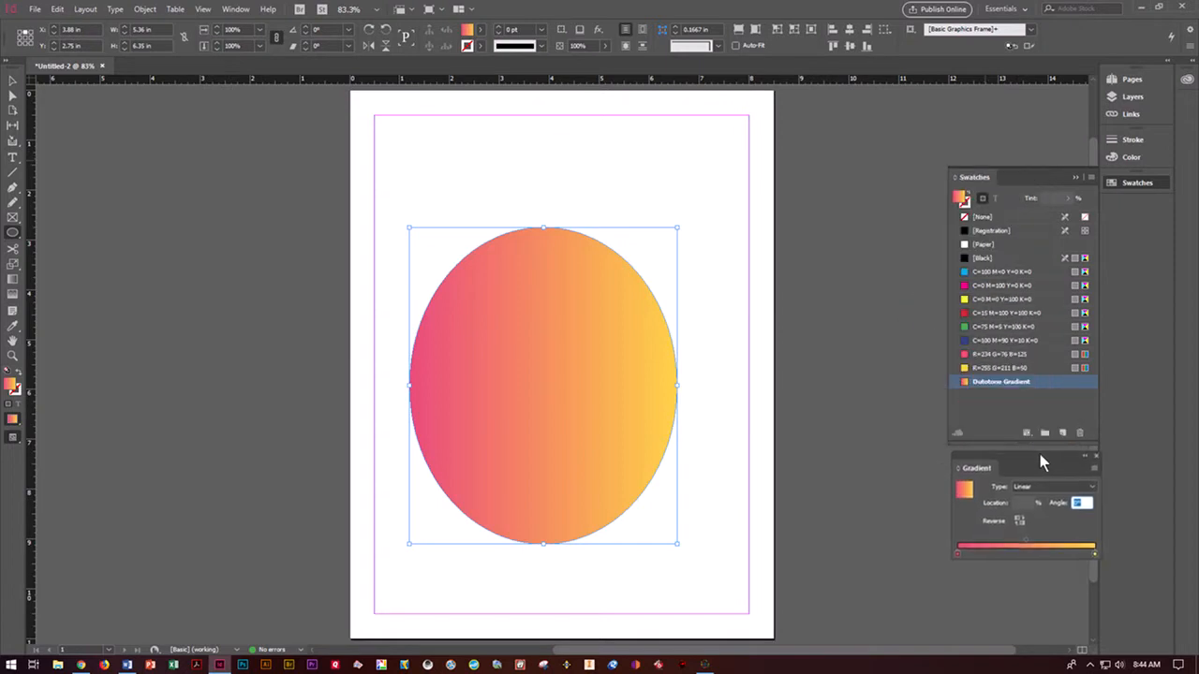
Shift the midpoint of the ellipse's gradient back and forth, leaving it at about 51.4%.
click(1026, 539)
drag(1024, 540, 1068, 549)
drag(1068, 546, 1020, 545)
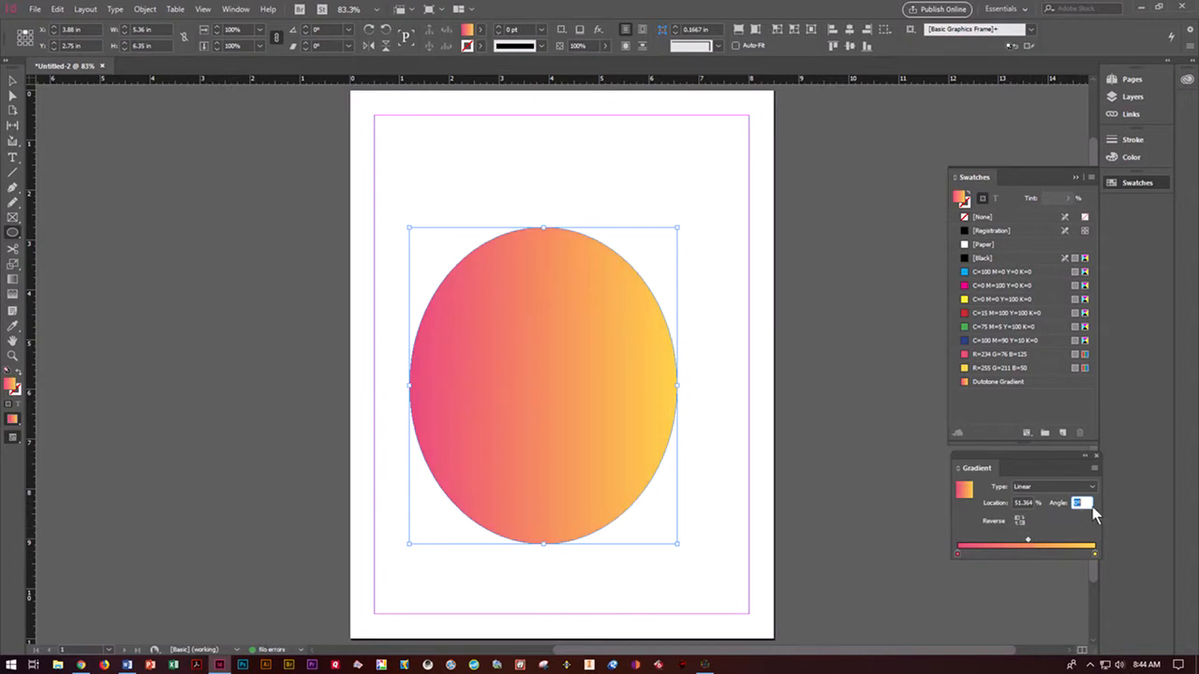
Set the ellipse's gradient angle to 50° and reverse its color direction.
text(50)
key(Return)
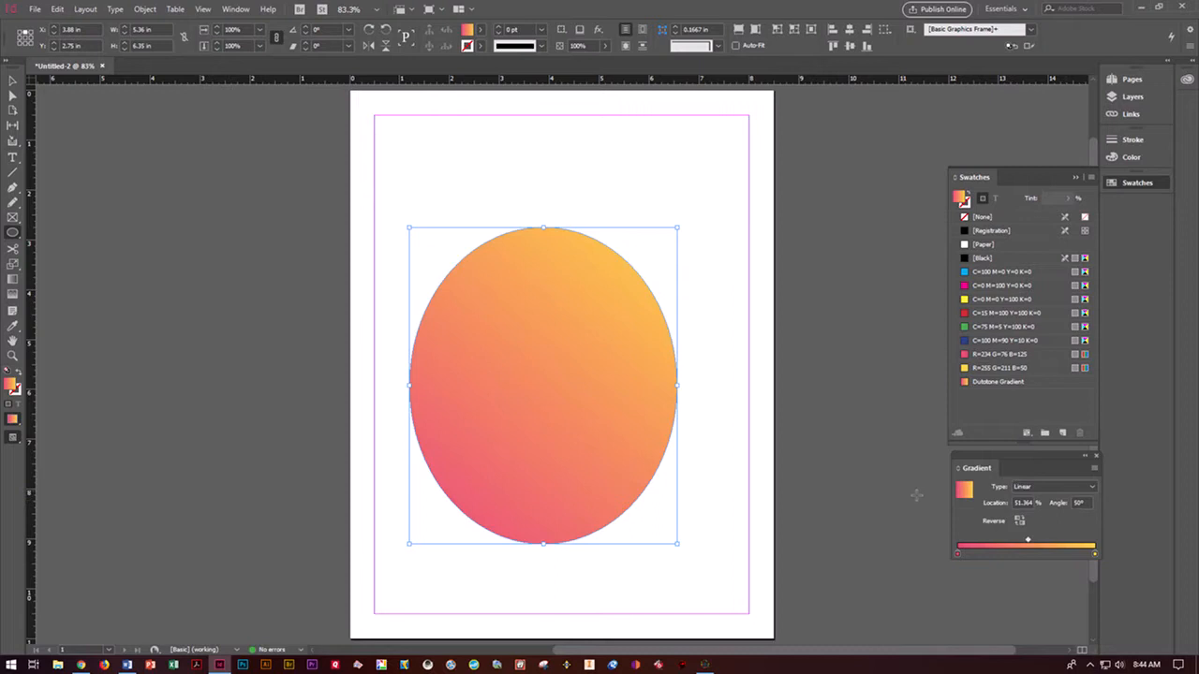
click(1019, 521)
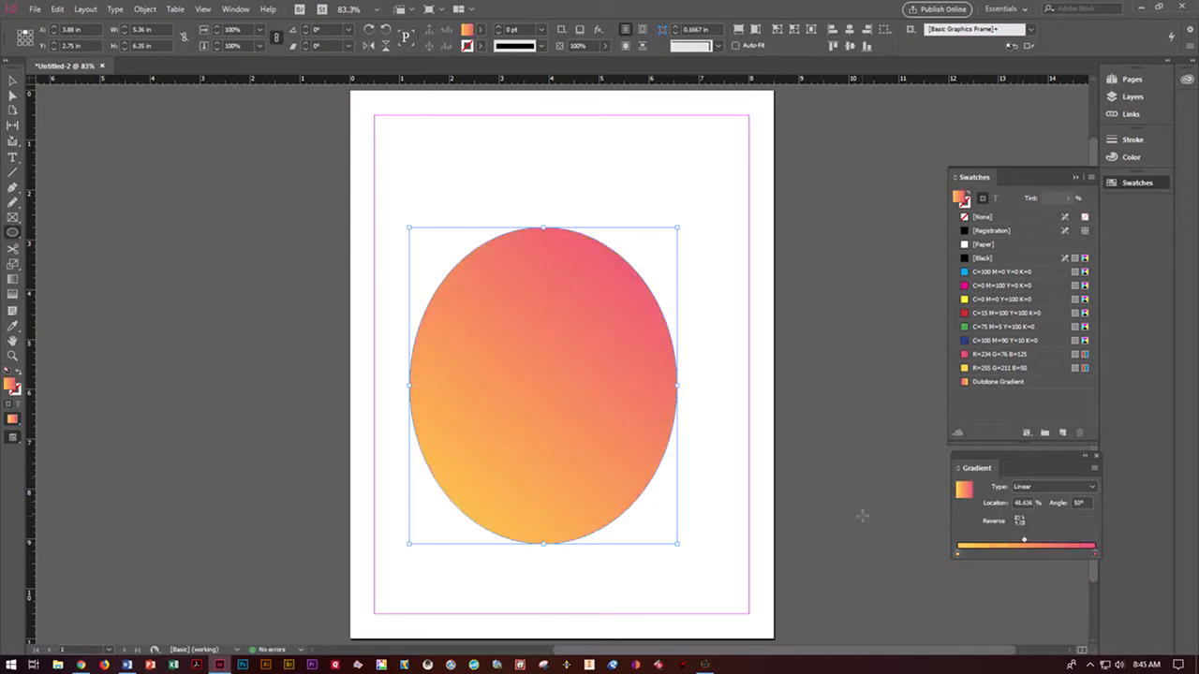
Deselect the ellipse and make Dutotone Gradient the current fill swatch.
click(12, 82)
click(255, 275)
click(1000, 381)
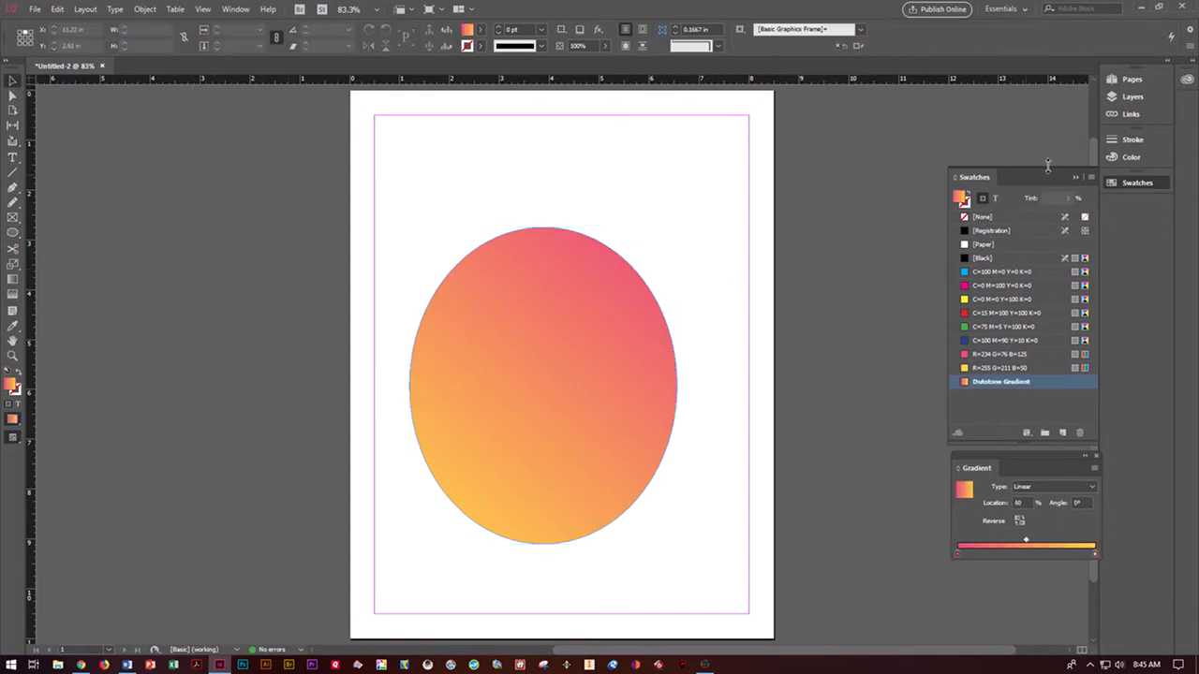
Add a second page to the document and go to it.
click(1148, 80)
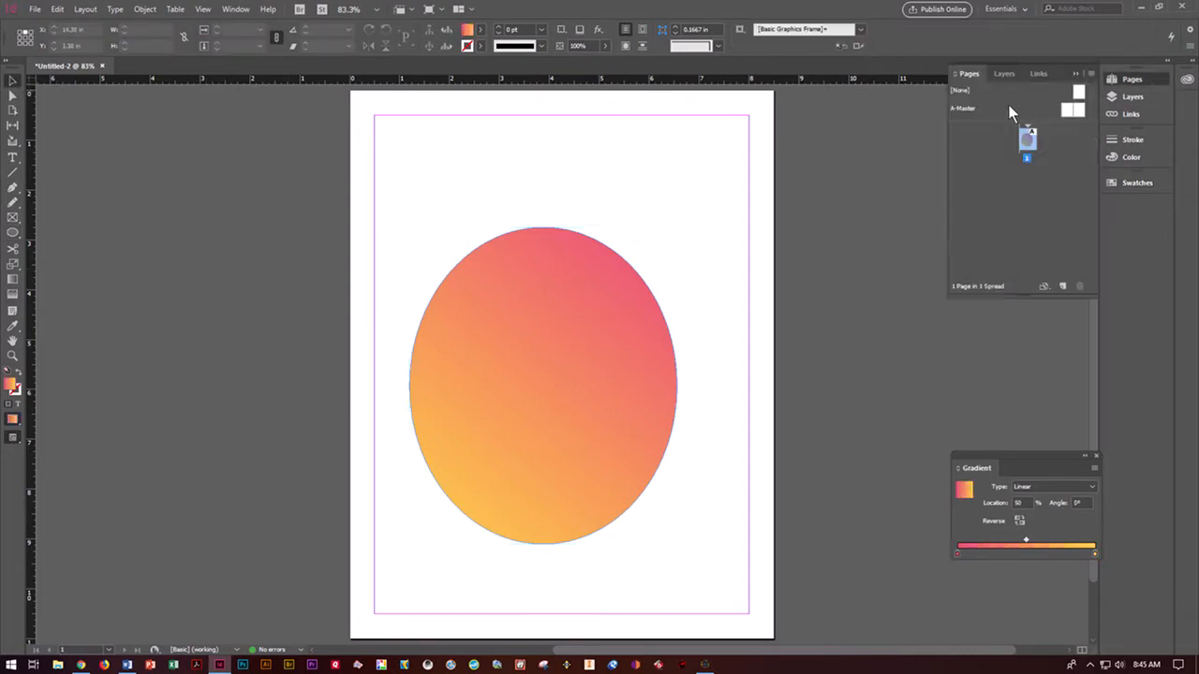
click(1063, 288)
double_click(1016, 178)
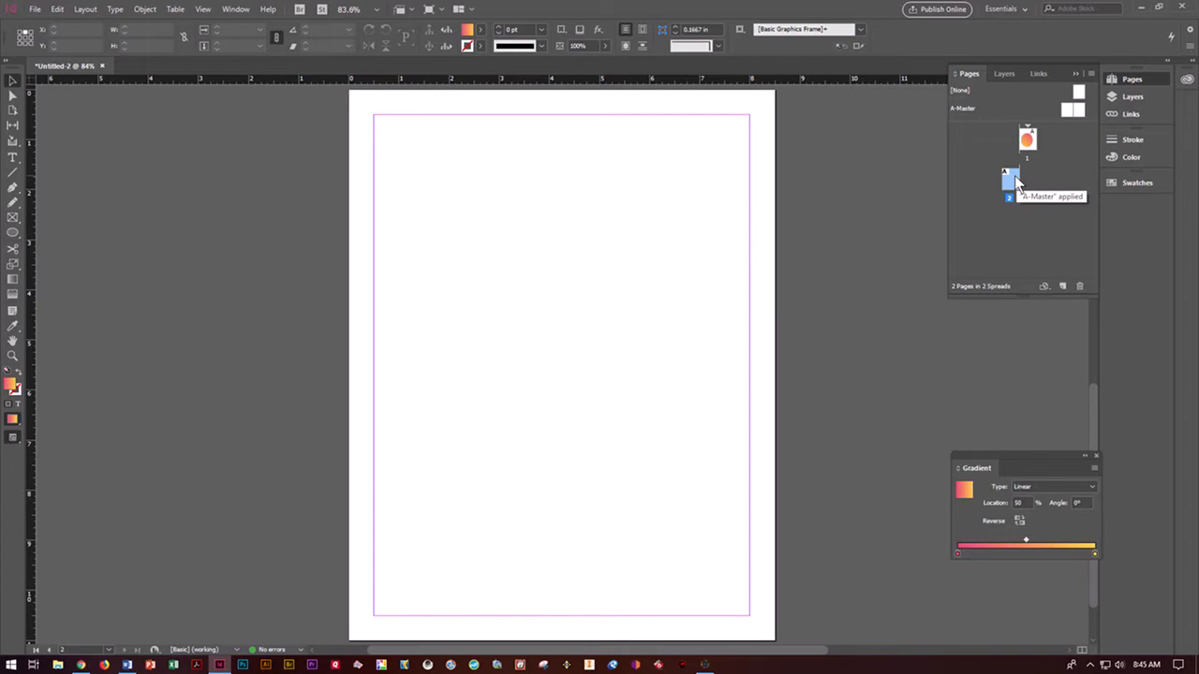
Switch the fill color to RGB mode and set it to a purple of R 171, G 45, B 136.
click(1134, 183)
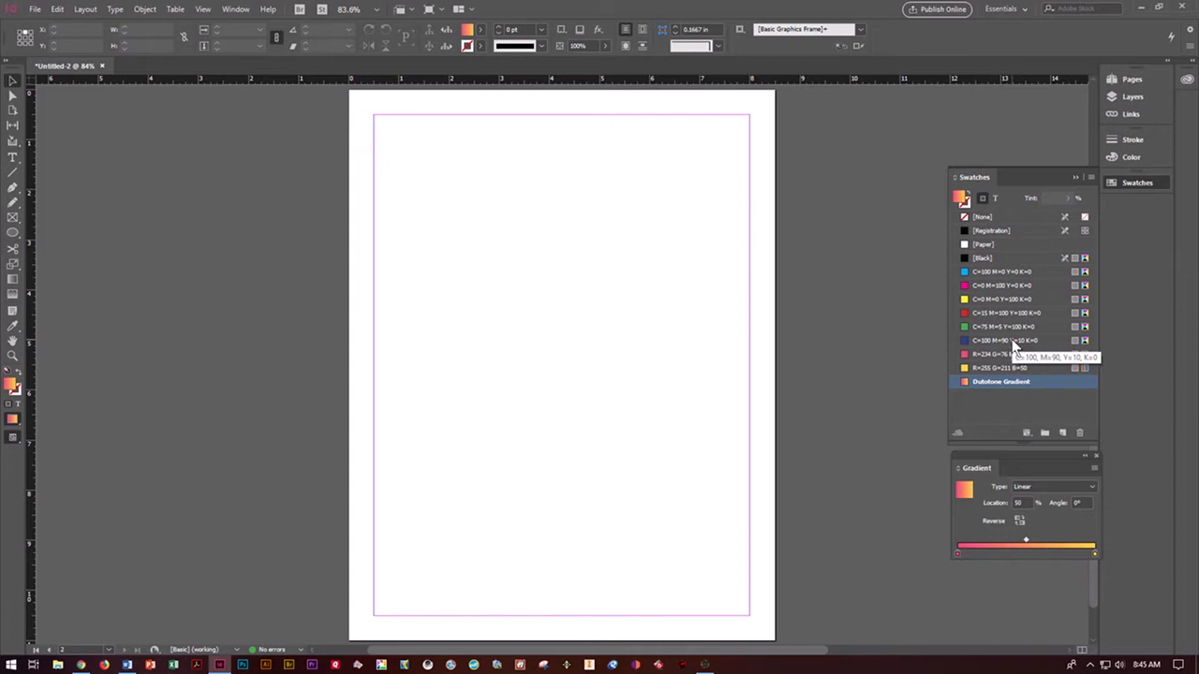
click(1113, 157)
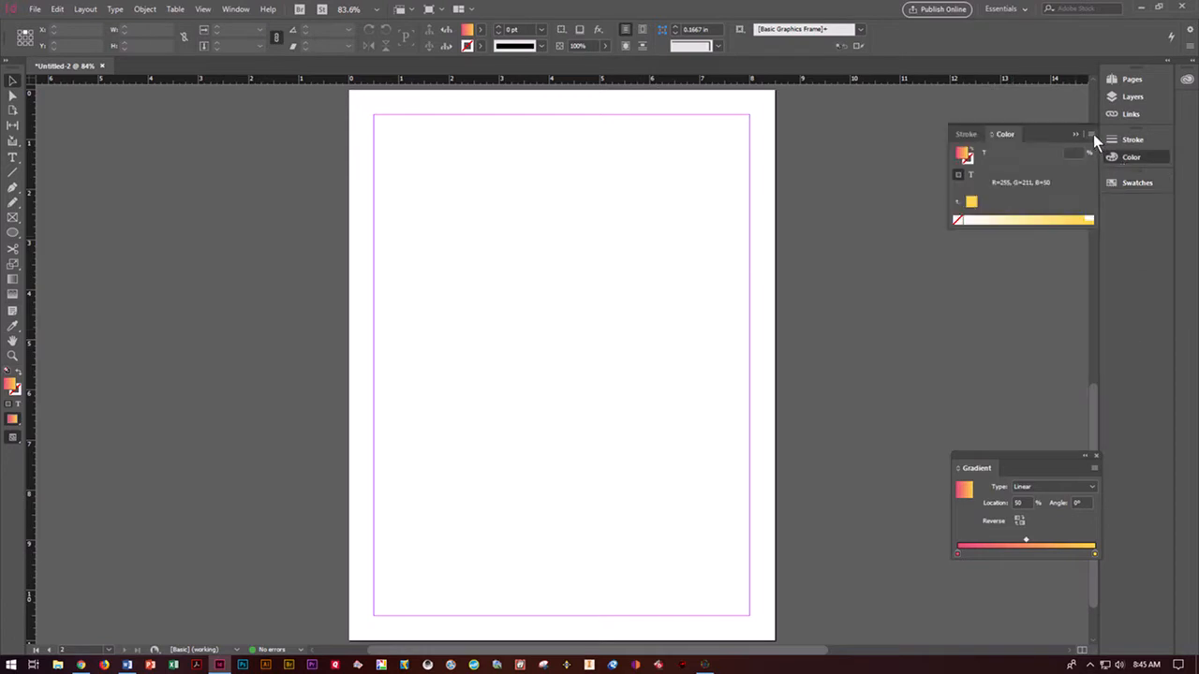
click(1093, 134)
click(1014, 184)
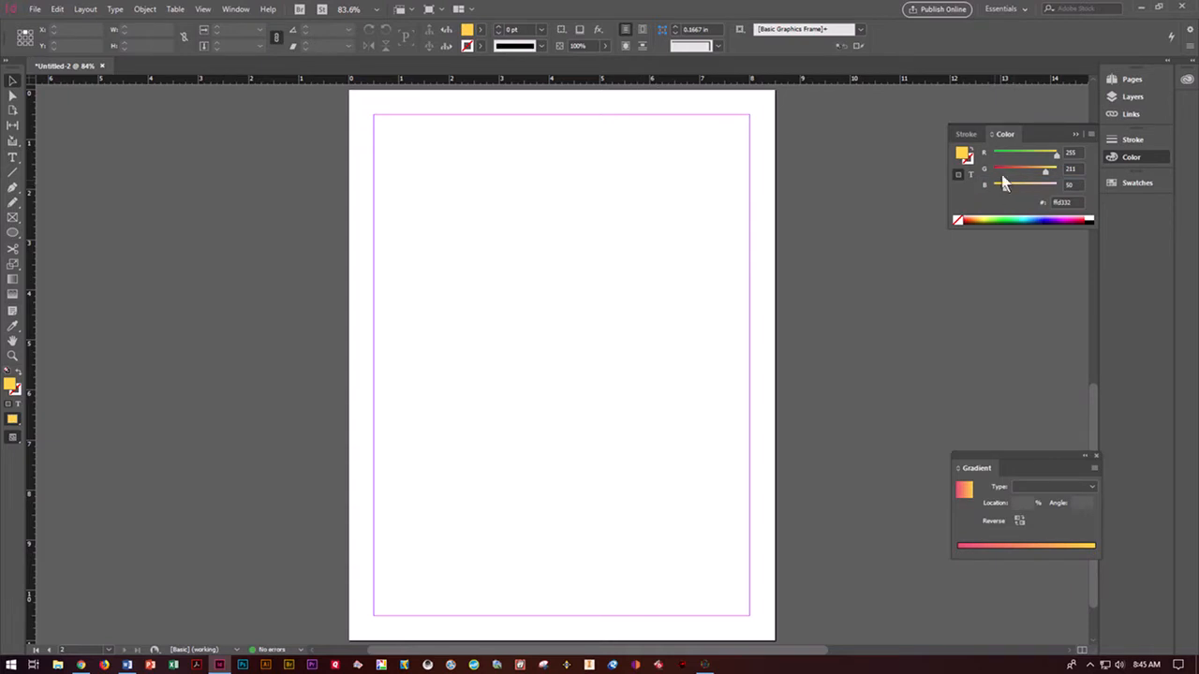
drag(1077, 152, 1033, 147)
text(173)
key(Tab)
text(45)
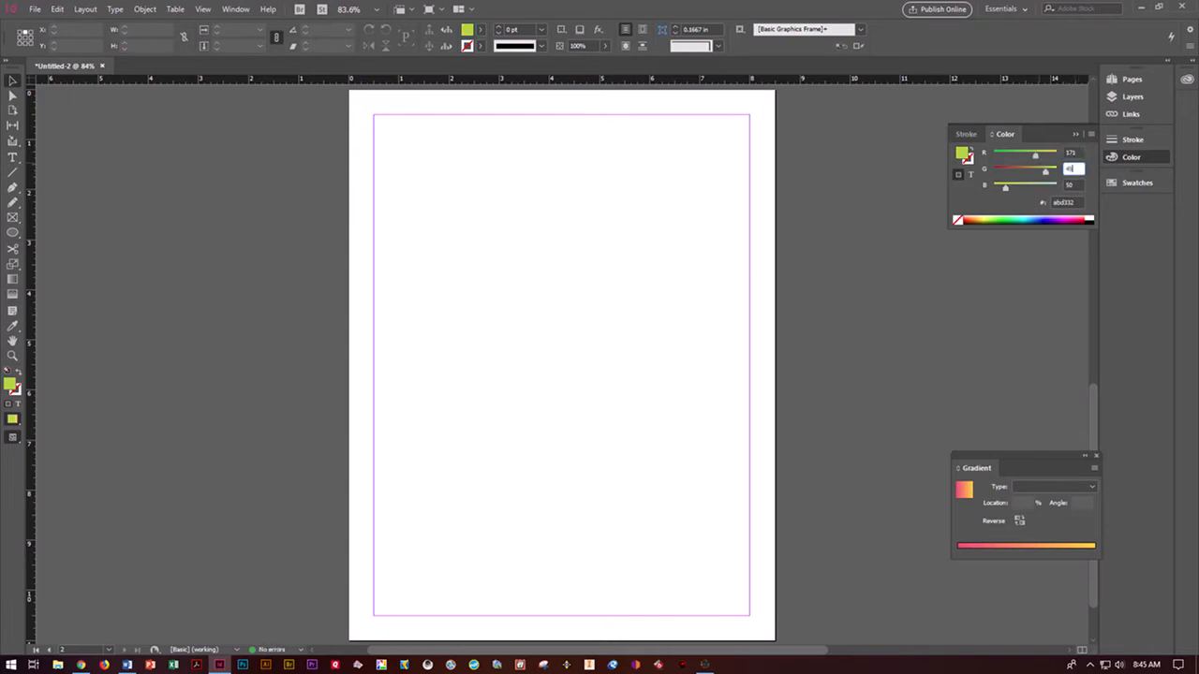
click(1070, 184)
text(136)
key(Tab)
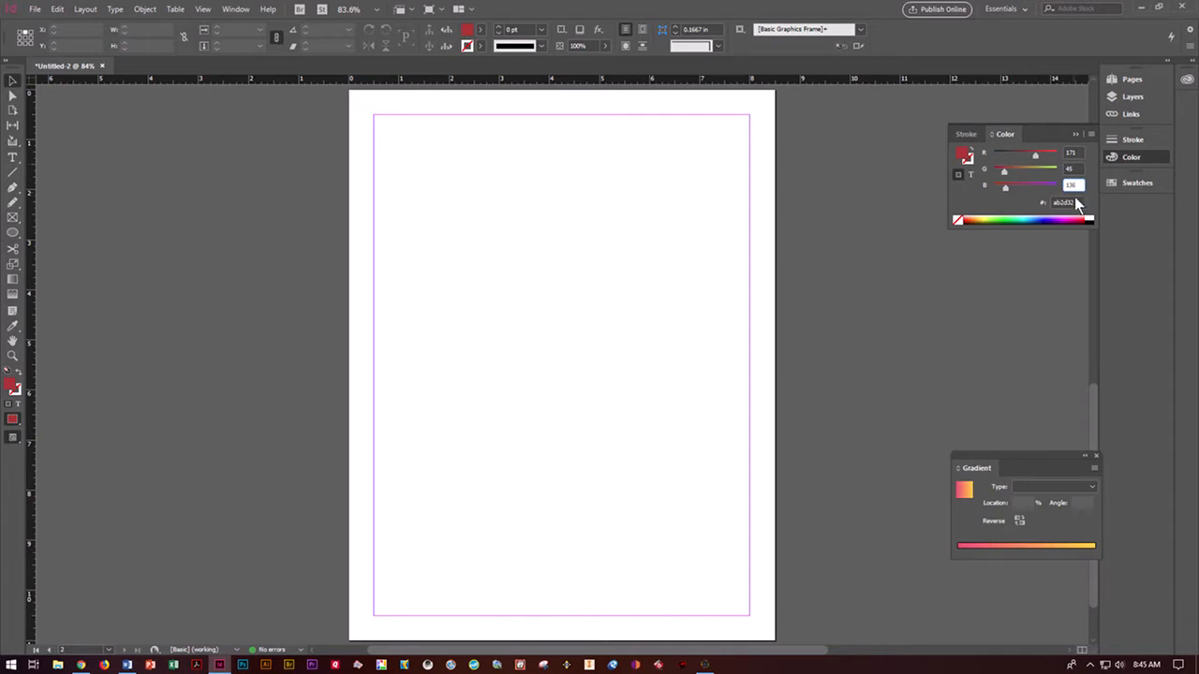
Add the purple fill color to the swatches and view the swatch list.
click(1088, 134)
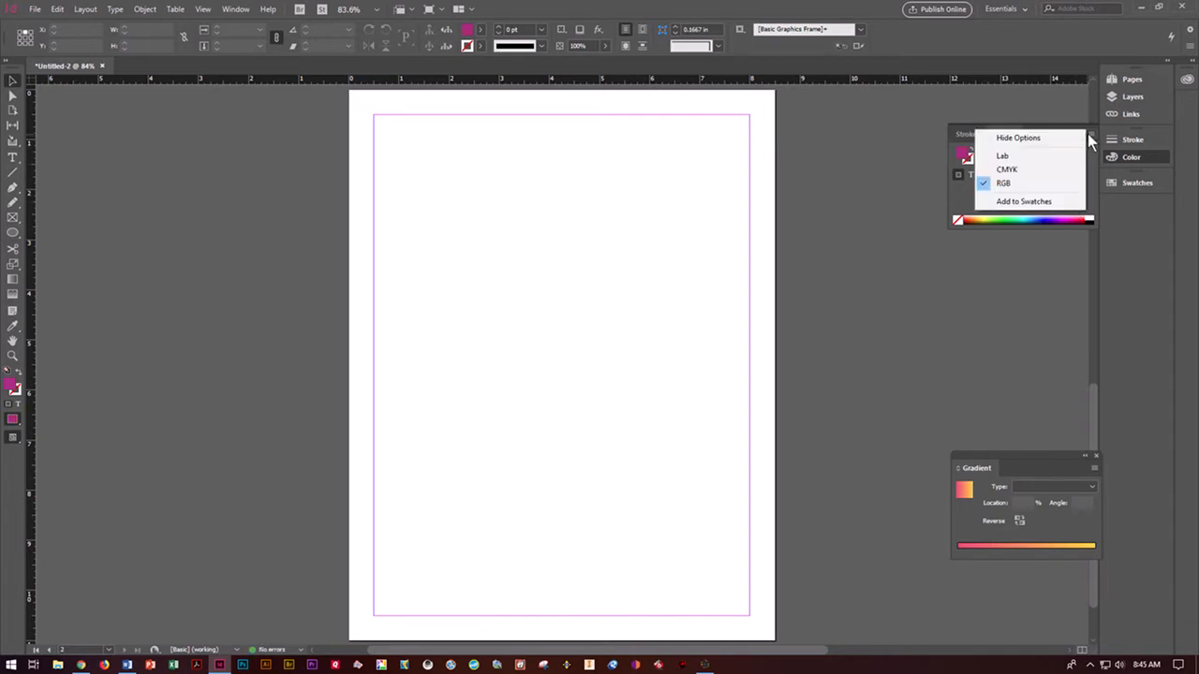
click(1038, 201)
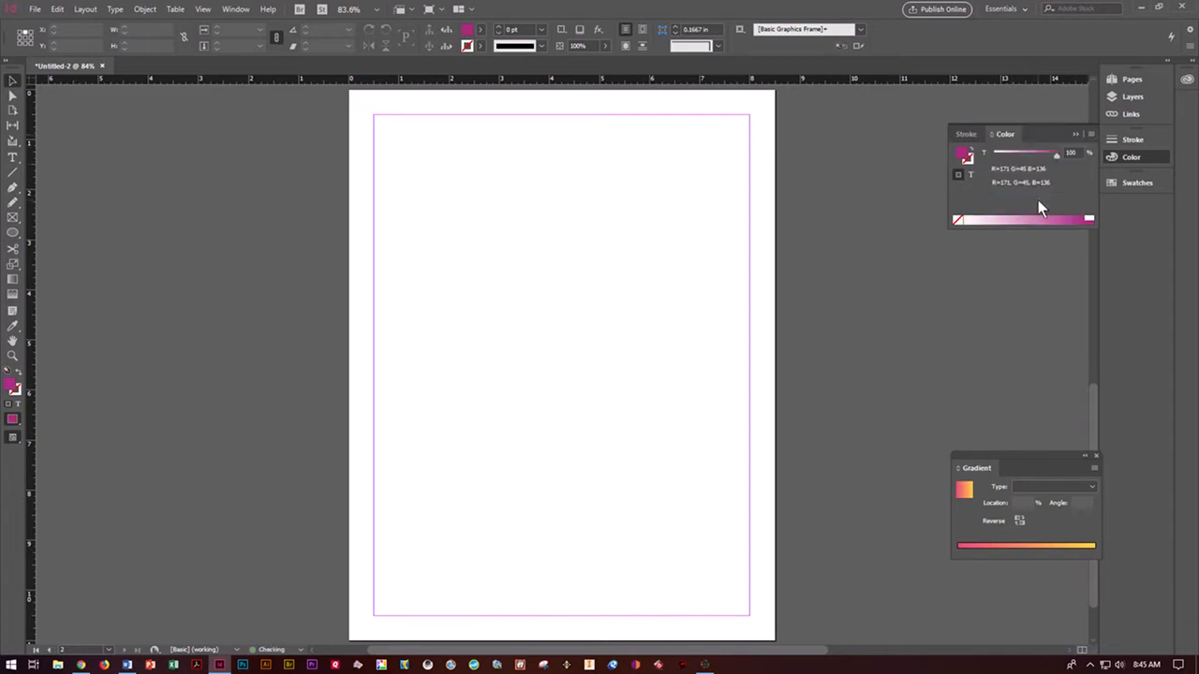
click(1120, 184)
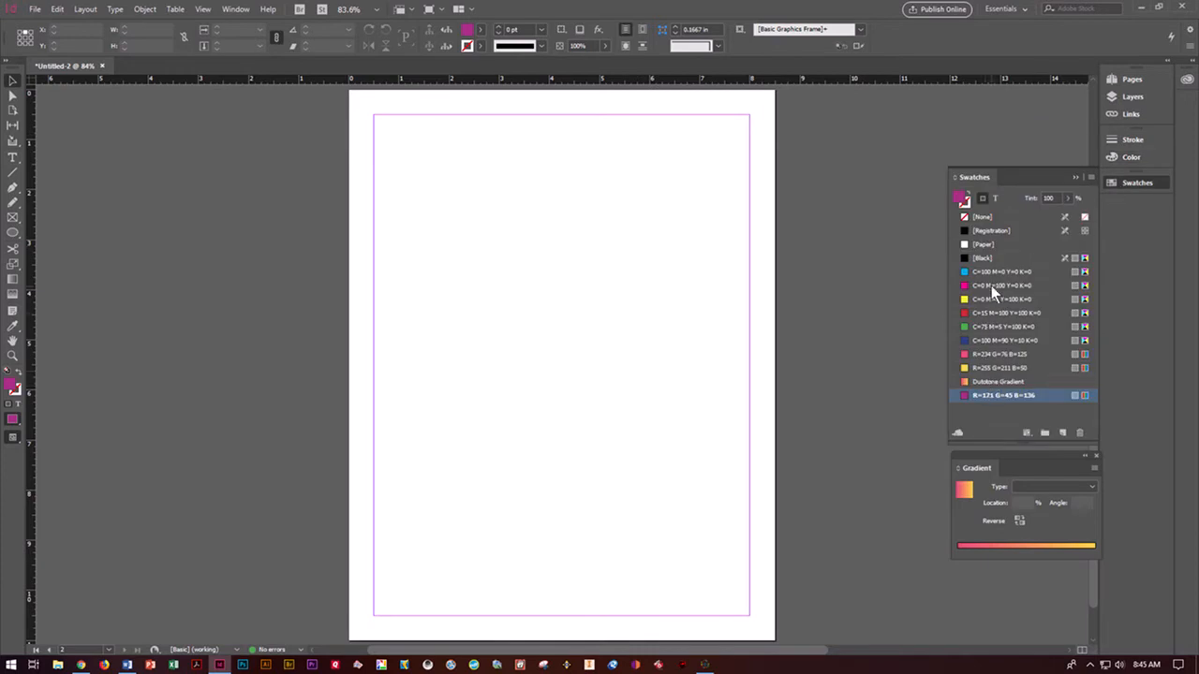
Pick an orange of R 255, G 119, B 32 from the RGB spectrum and add it to the swatches.
click(1116, 160)
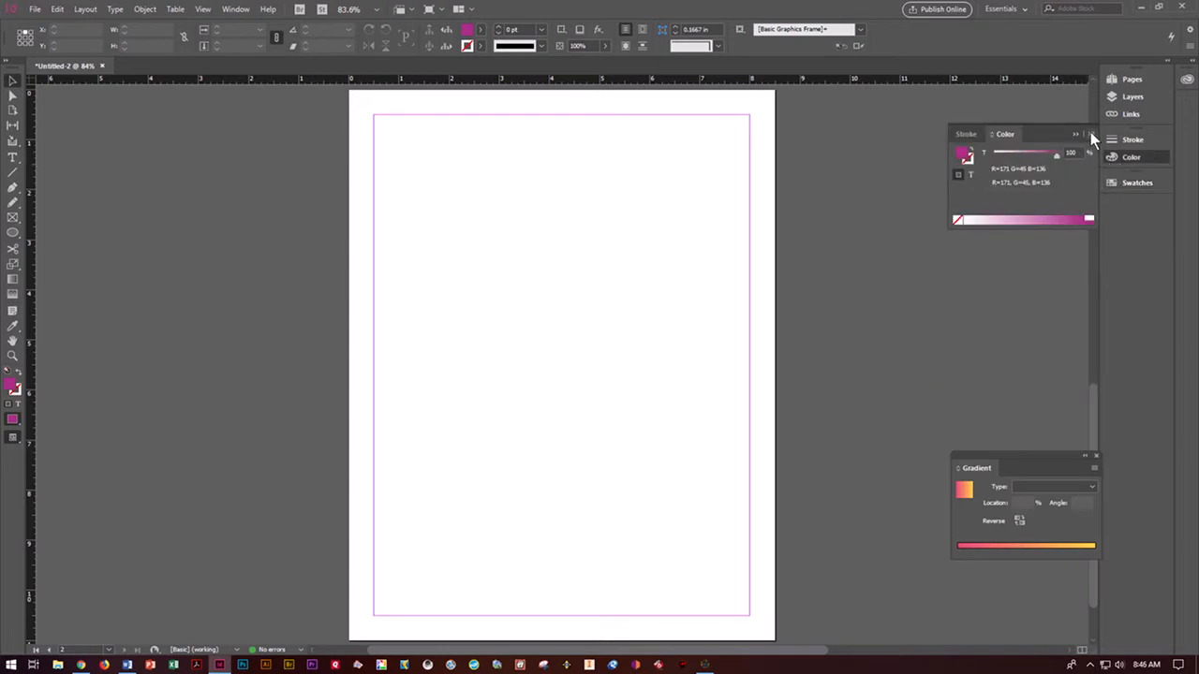
click(1090, 134)
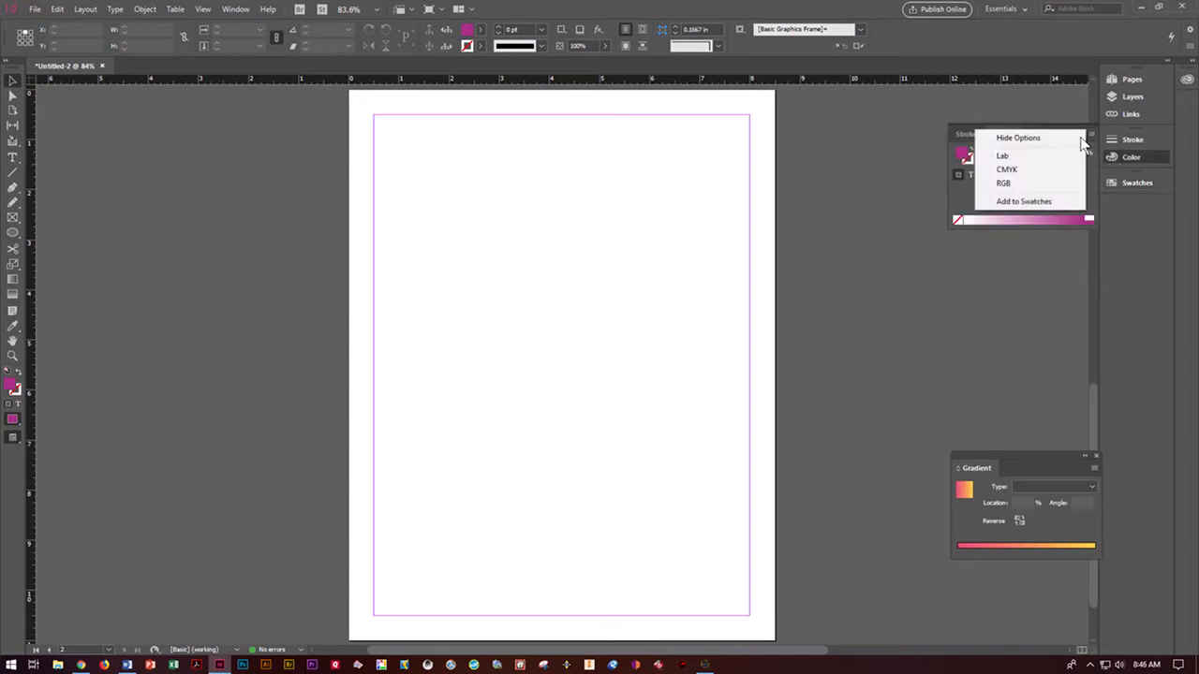
click(1012, 182)
click(972, 219)
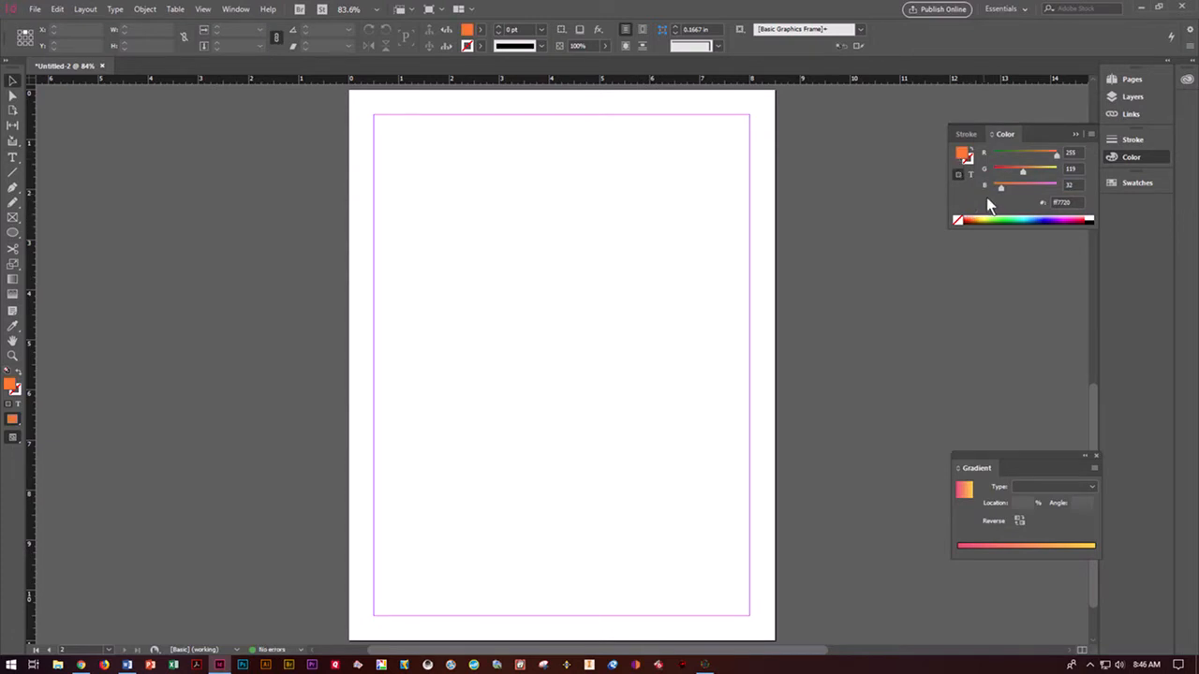
click(1090, 134)
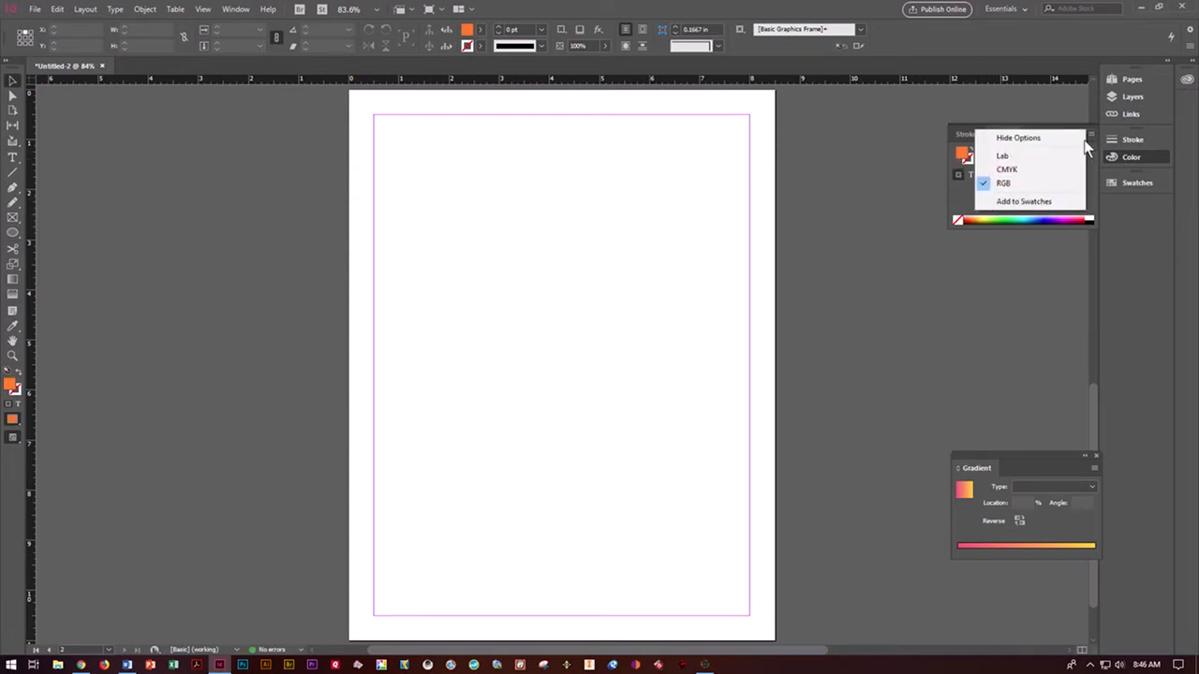
click(1034, 203)
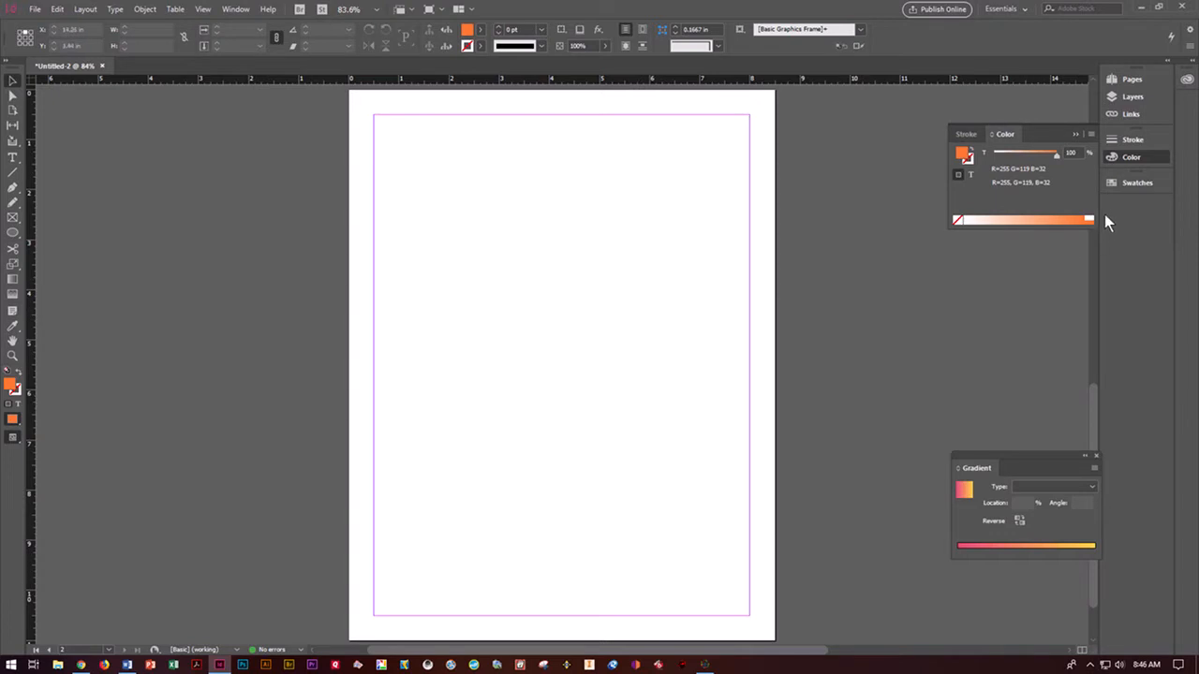
Start a new gradient swatch named "Rainbow Gradient" with the Linear type.
click(1131, 183)
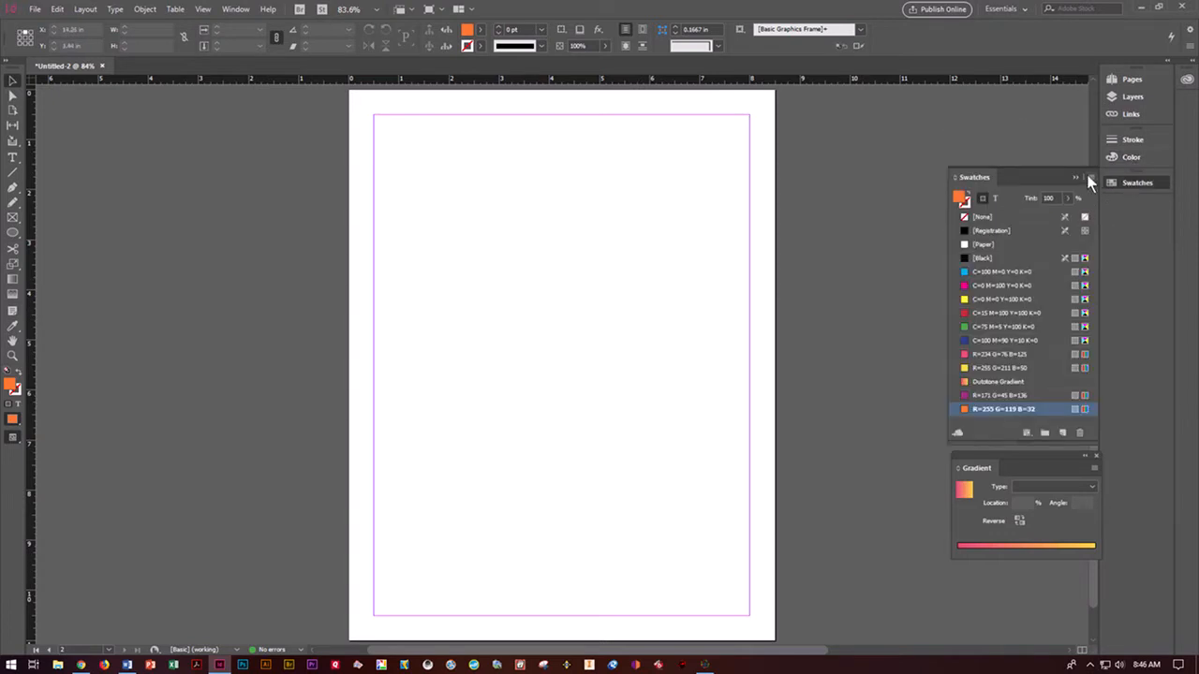
click(1086, 176)
click(1053, 214)
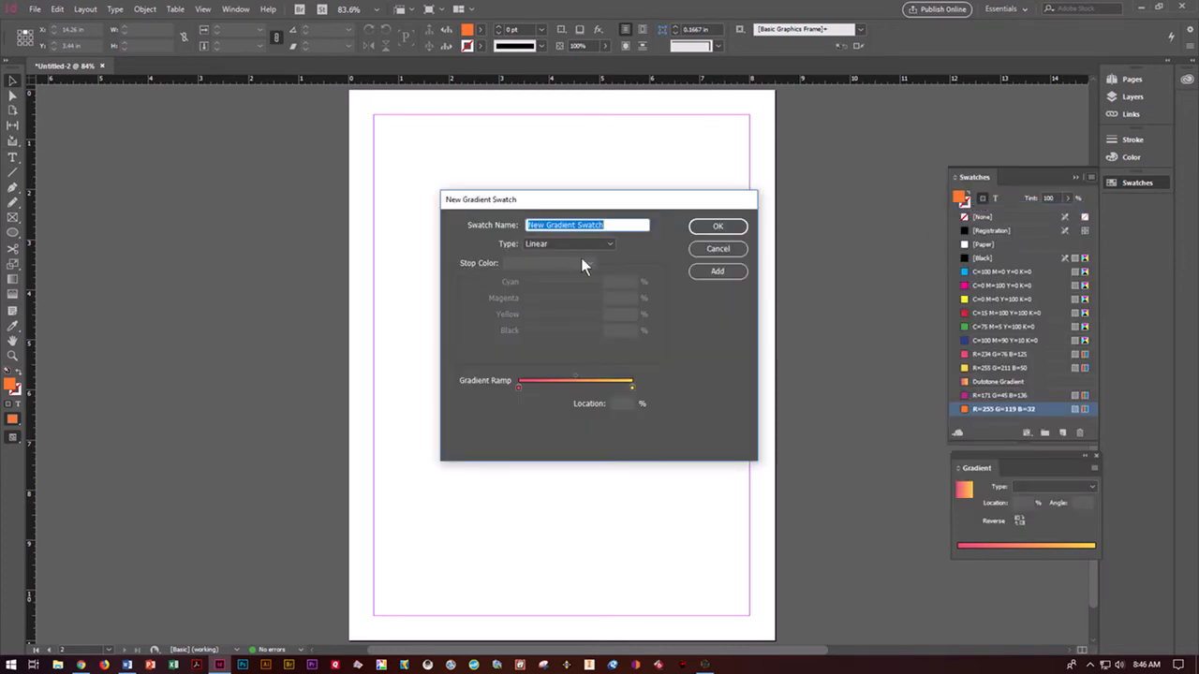
text(Rainb)
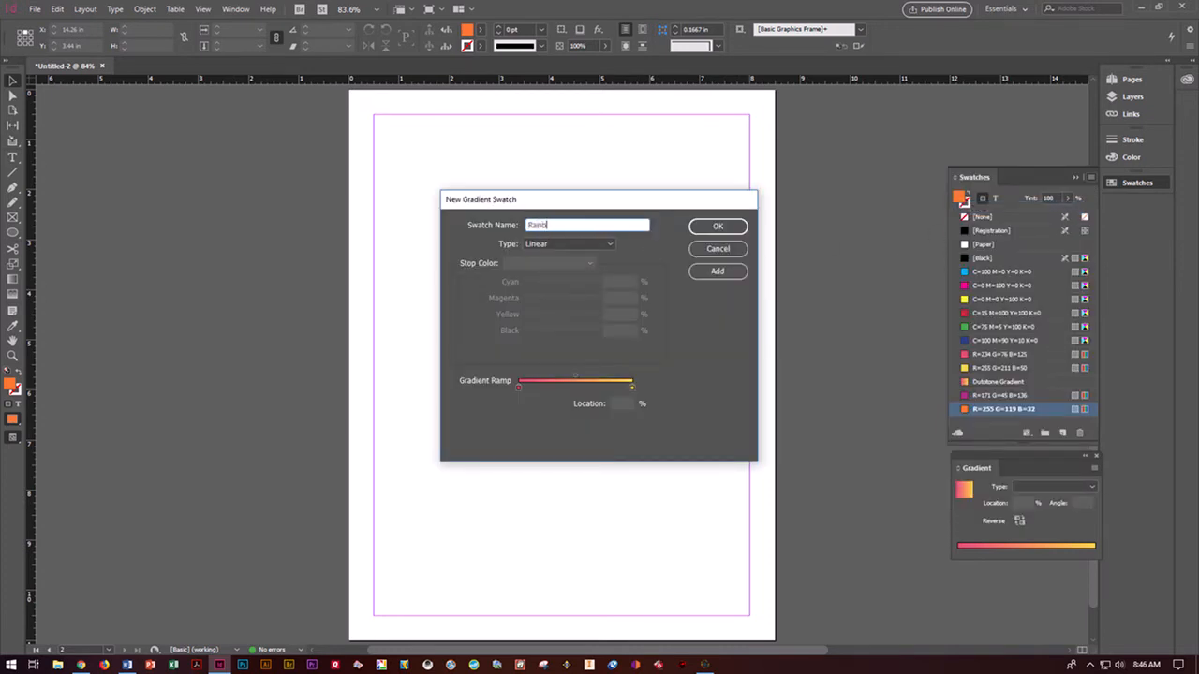
text(ow Gradient)
Add four intermediate color stops along the gradient ramp, the first at about 18% and the last at about 77%.
click(539, 387)
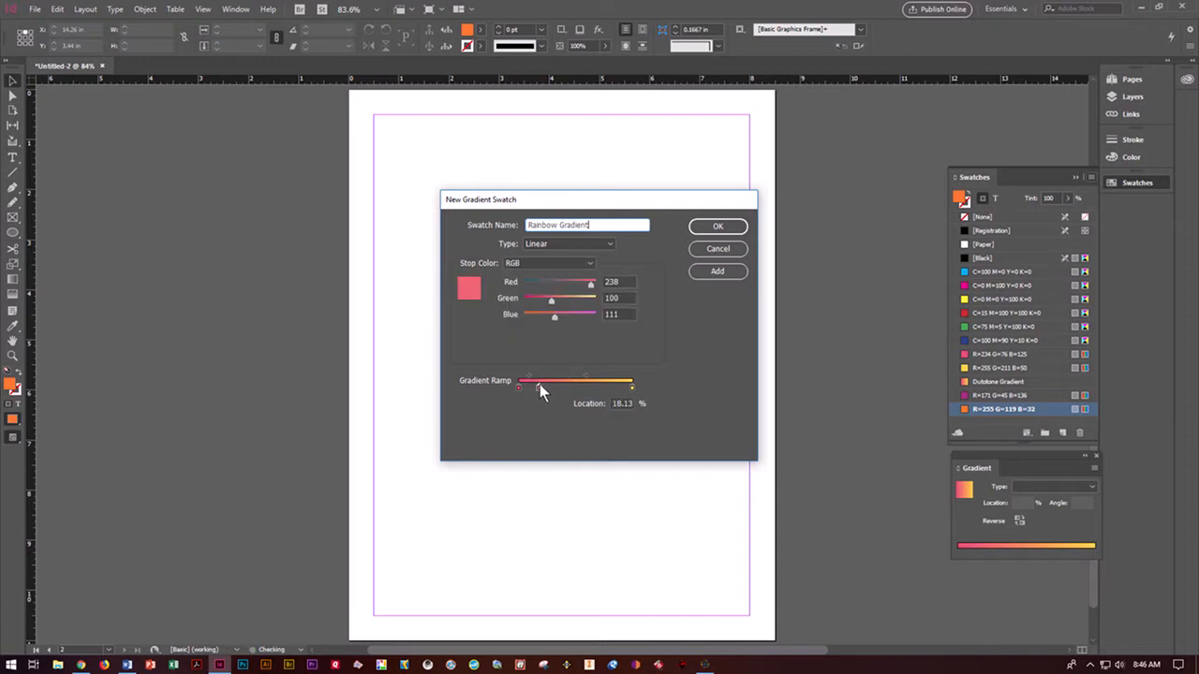
click(555, 387)
click(583, 387)
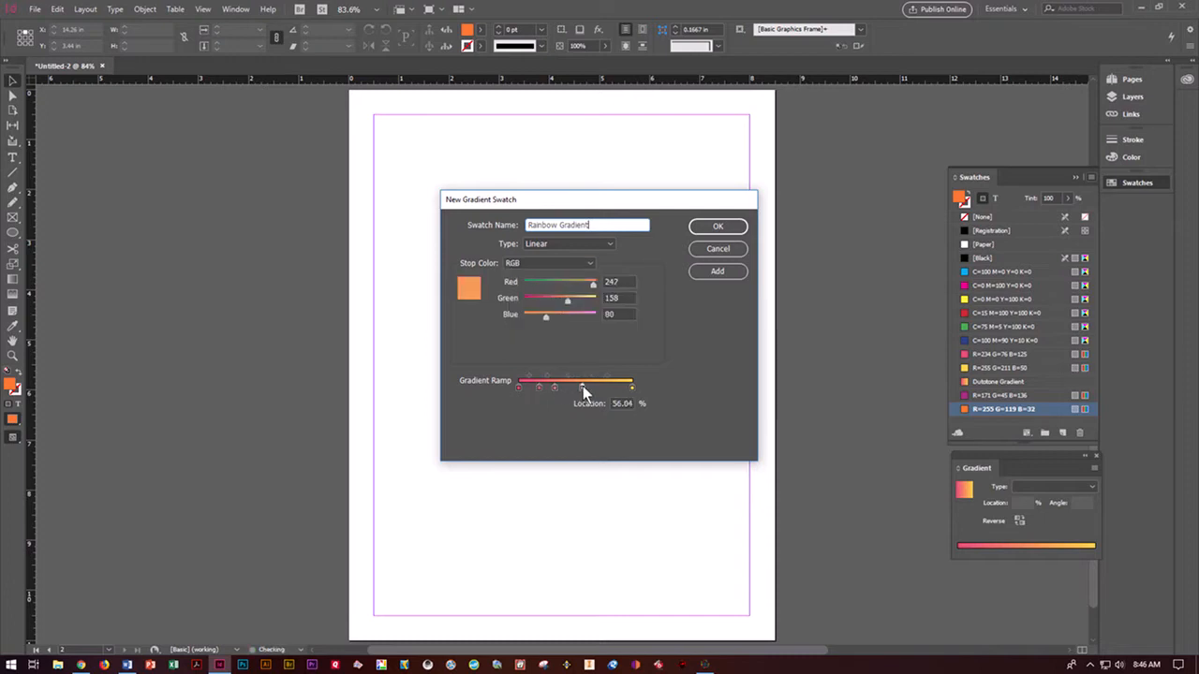
click(607, 386)
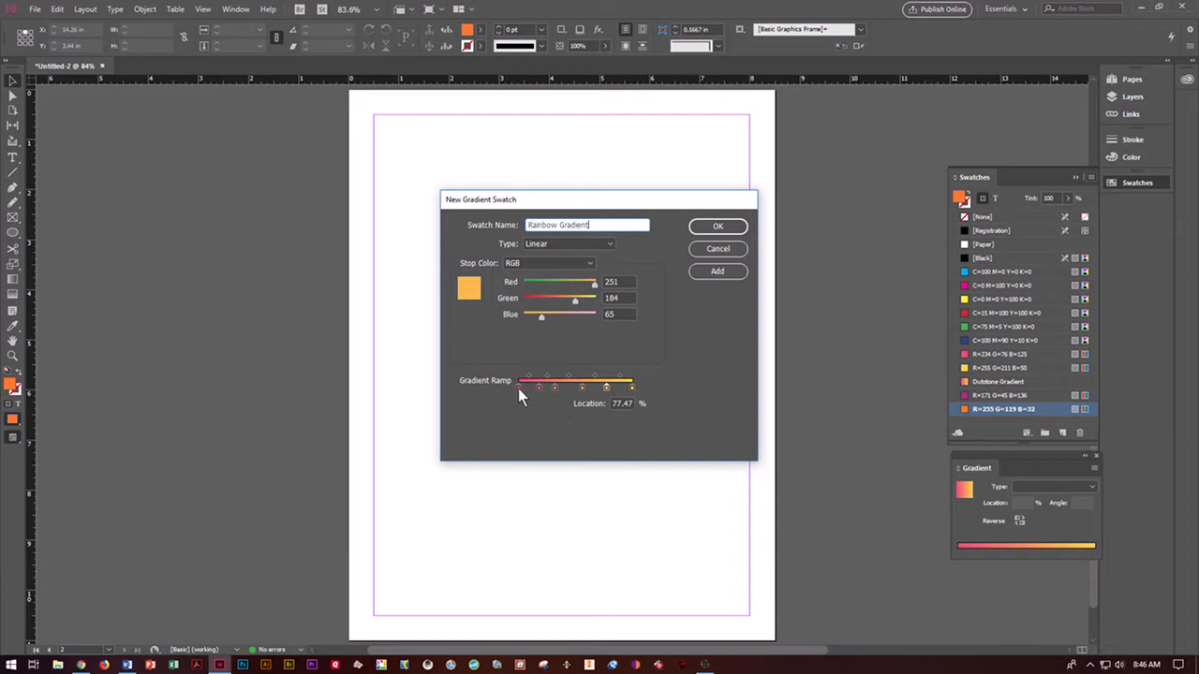
Set the gradient's first stop to the red swatch C=15 M=100 Y=100 K=0 and the 18.13% stop to the orange swatch R=255 G=119 B=32.
click(518, 387)
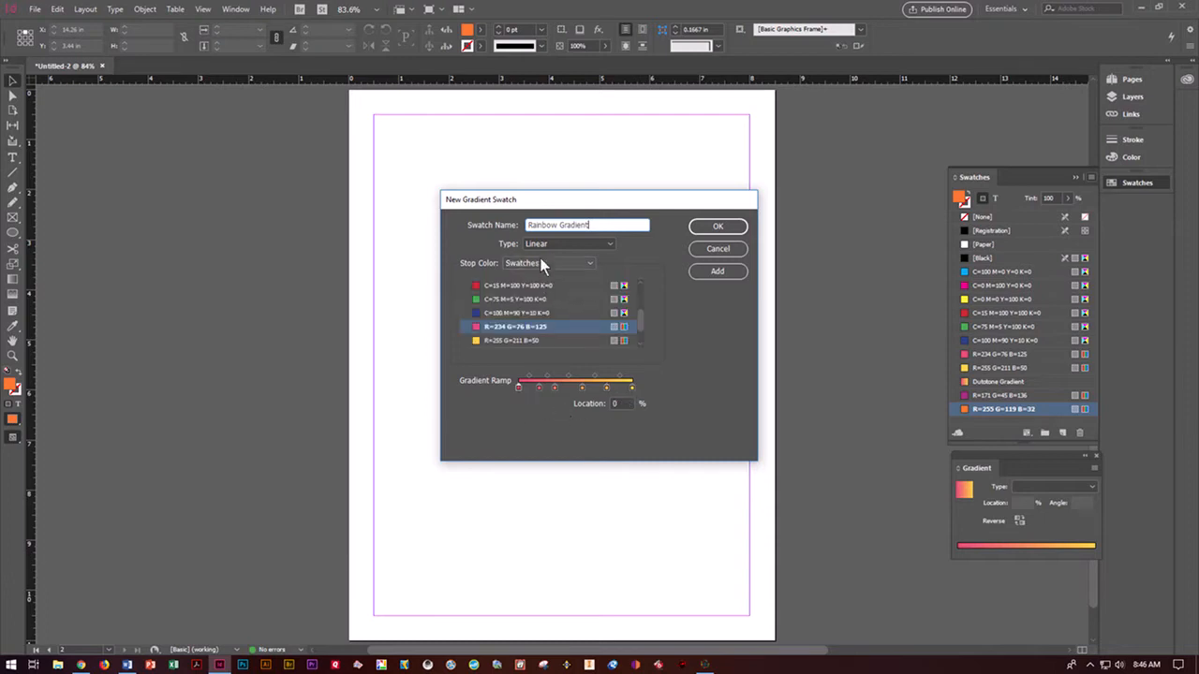
click(528, 282)
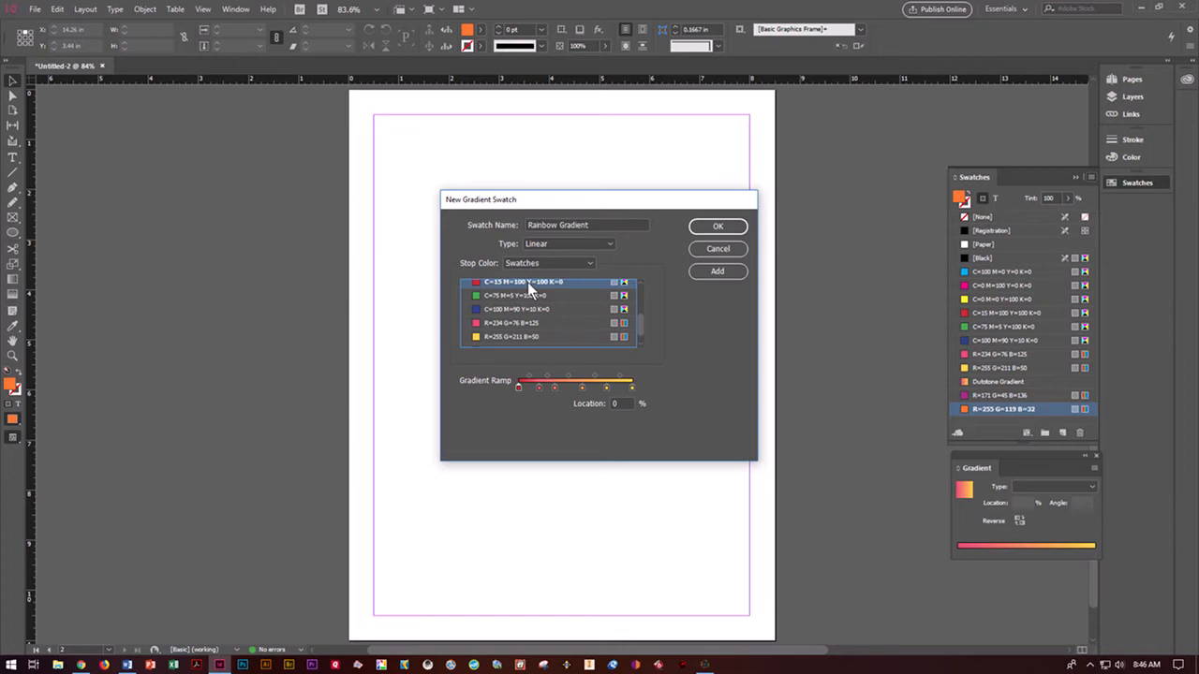
click(539, 387)
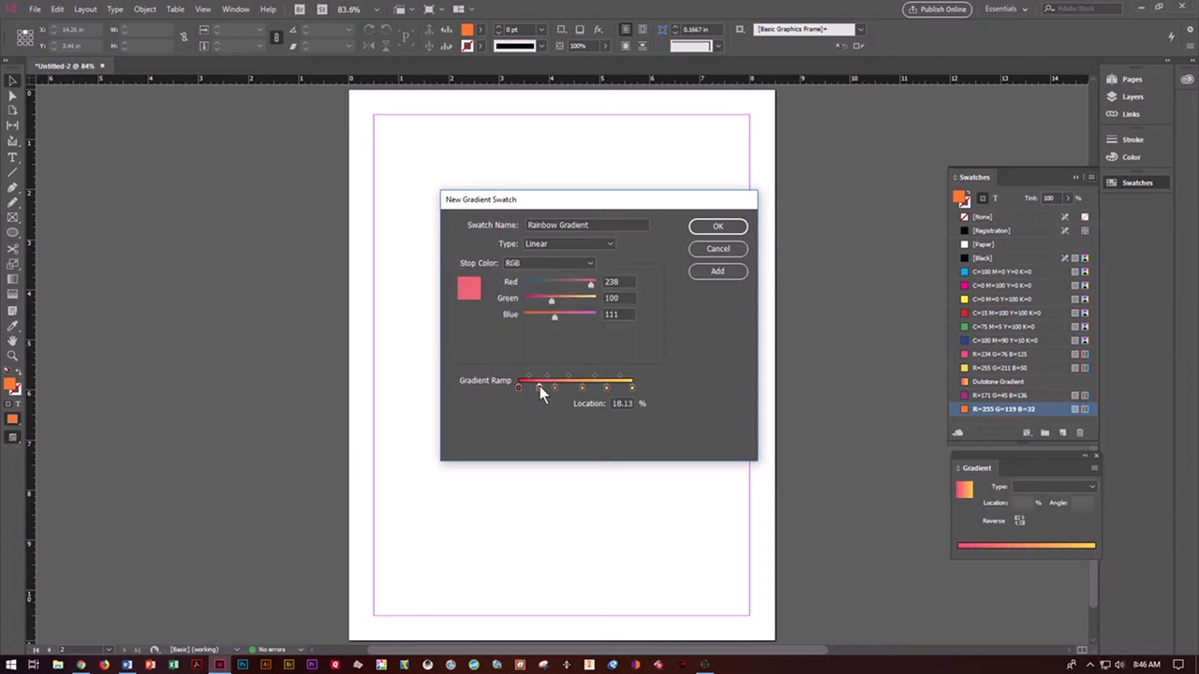
click(562, 262)
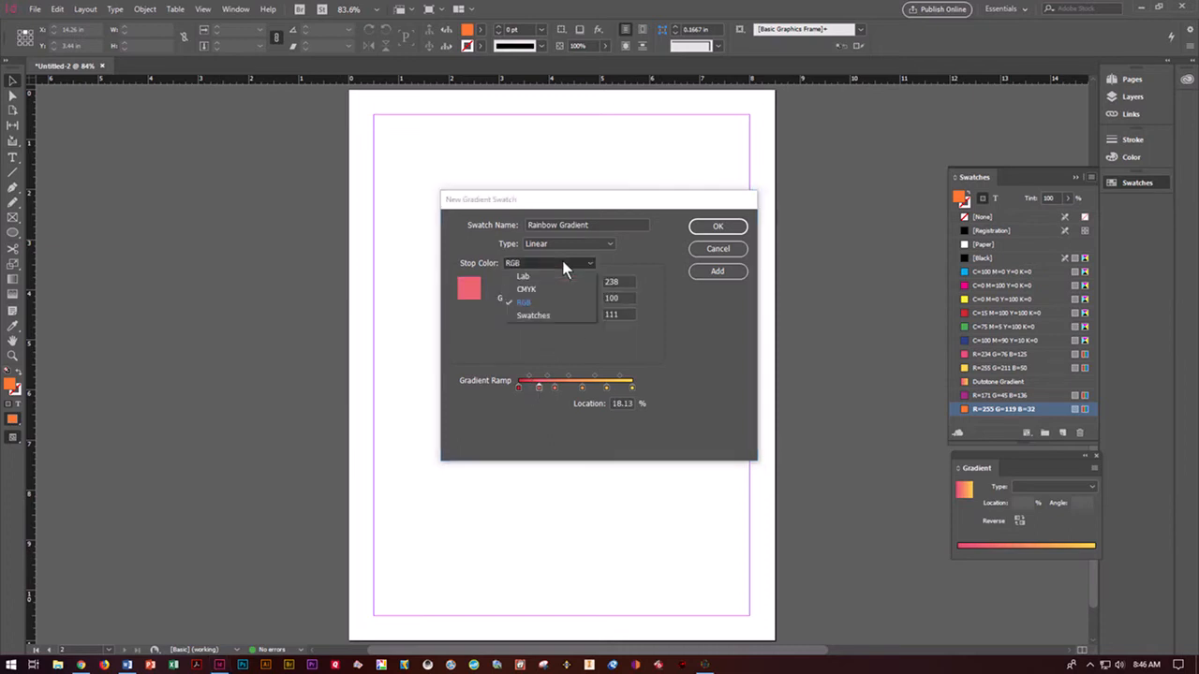
click(544, 314)
drag(640, 323, 640, 329)
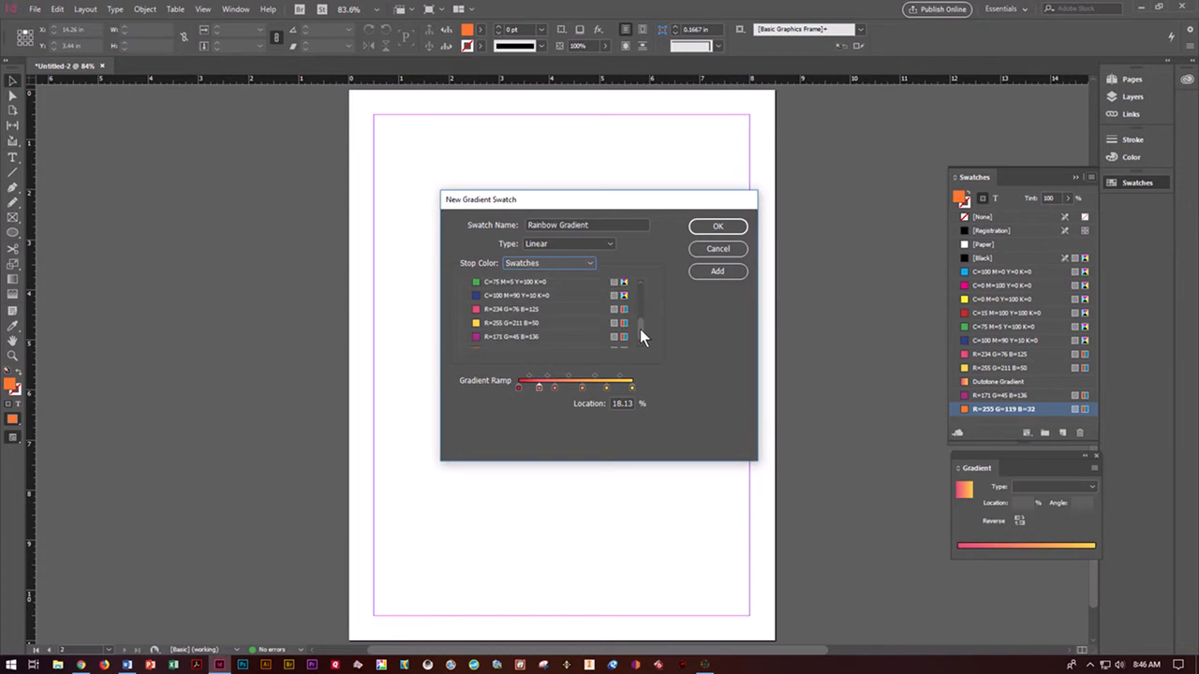
click(642, 340)
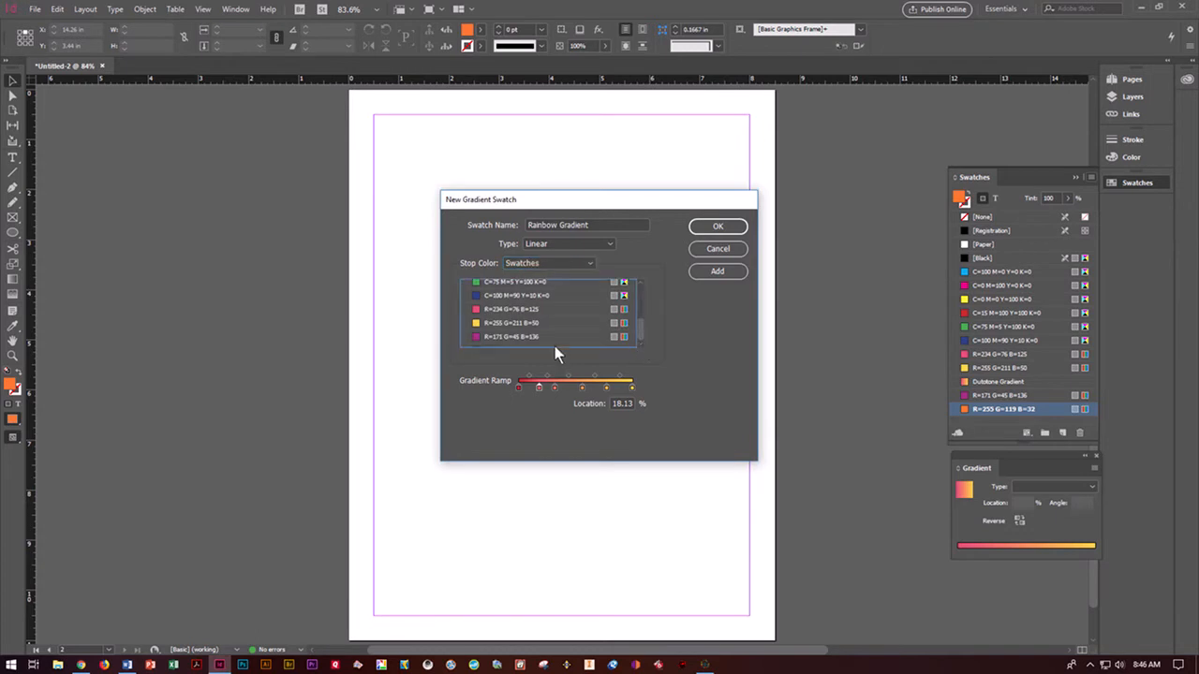
scroll(559, 335, down, 1)
click(520, 341)
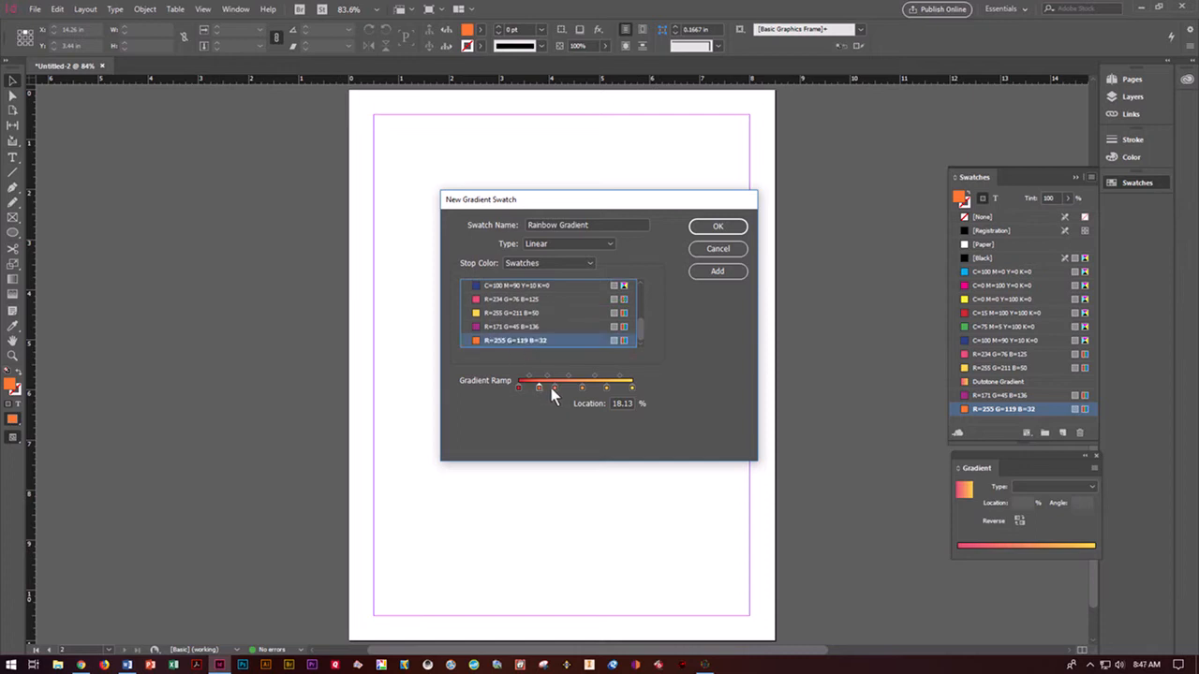
Add a color stop at 28.57% on the gradient ramp and assign it the yellow swatch R=255 G=211 B=50.
click(551, 387)
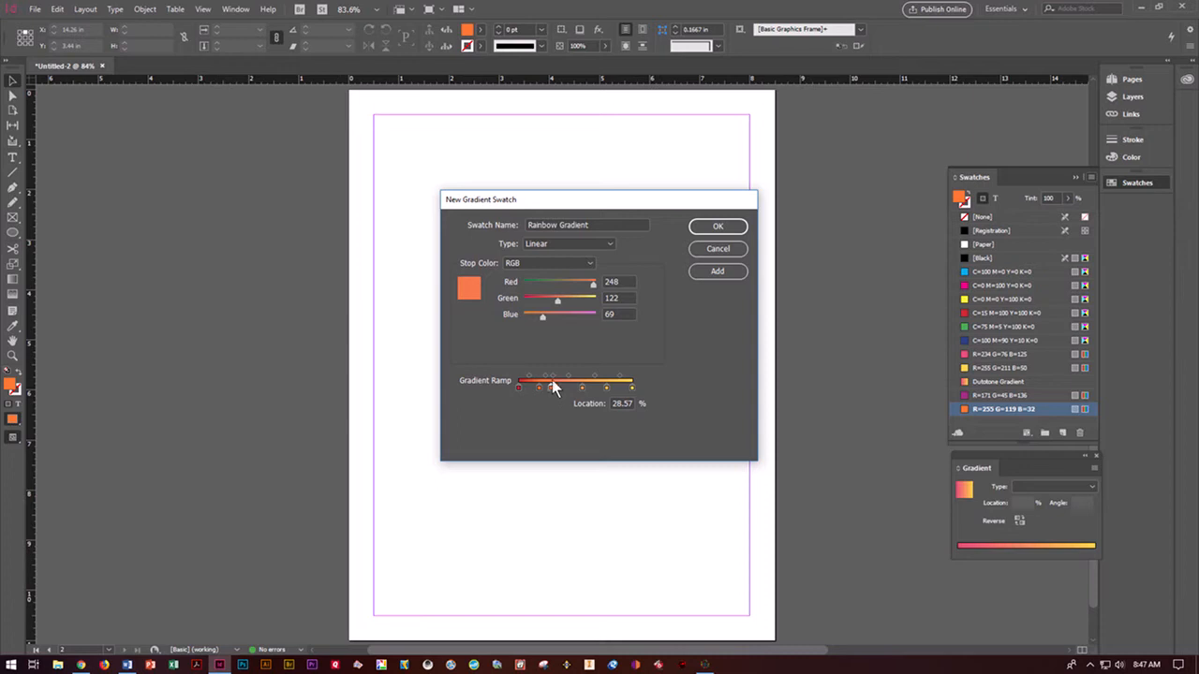
click(585, 261)
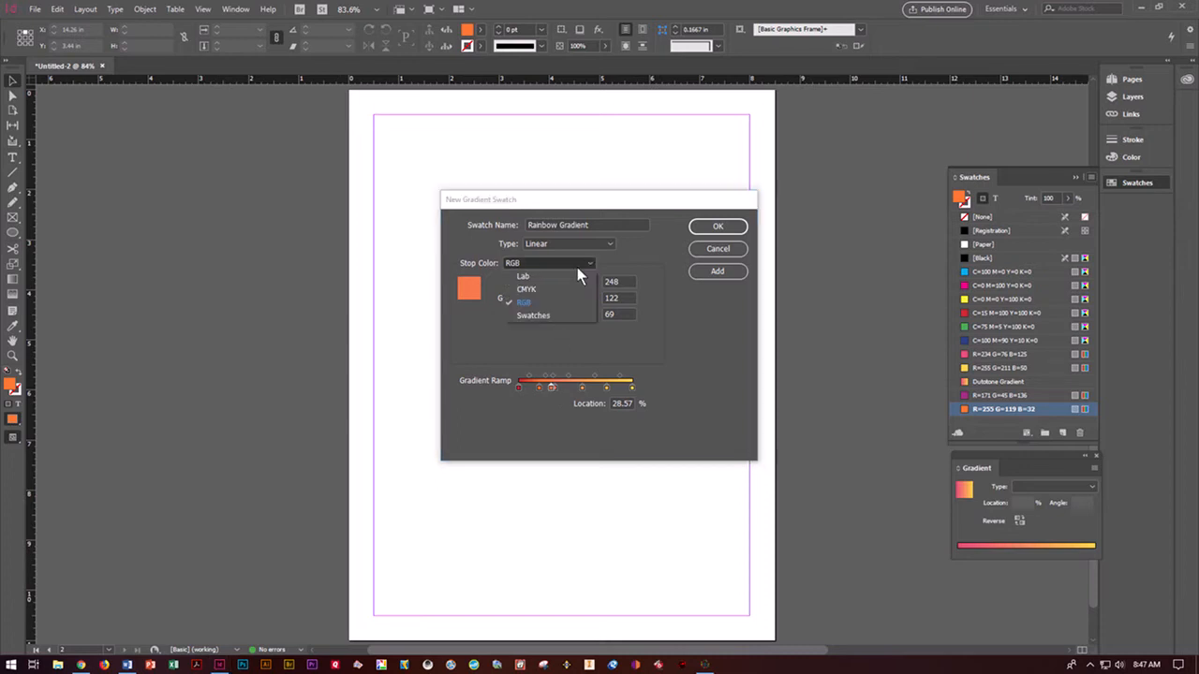
click(562, 317)
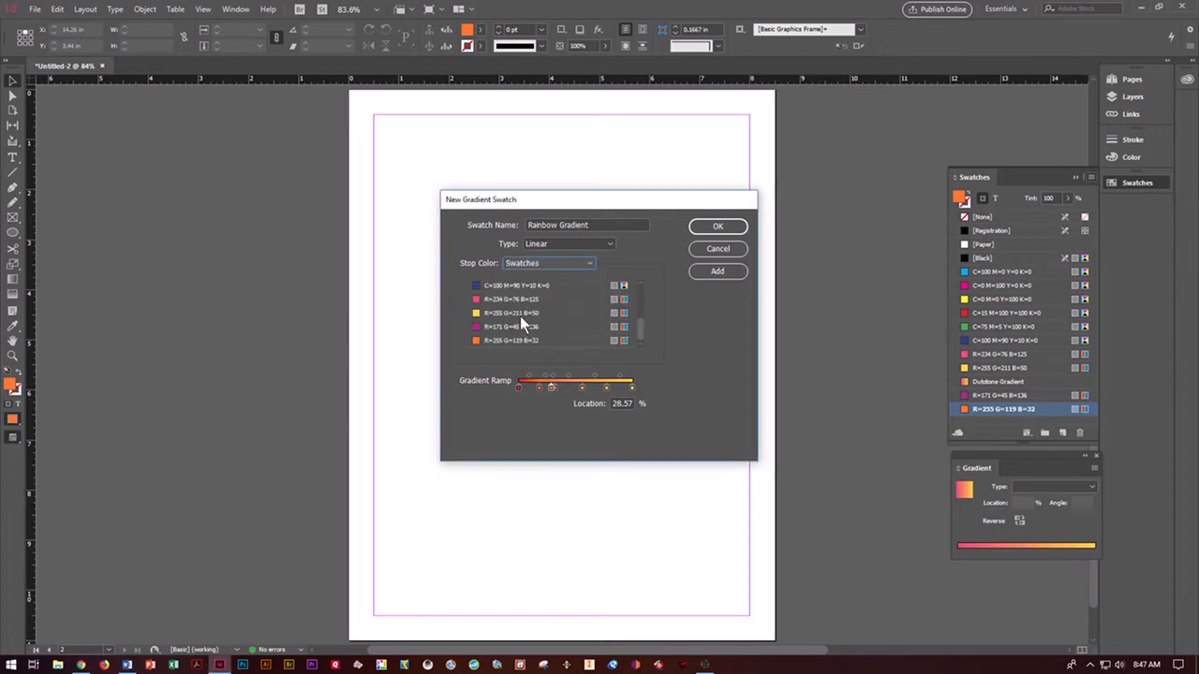
click(520, 315)
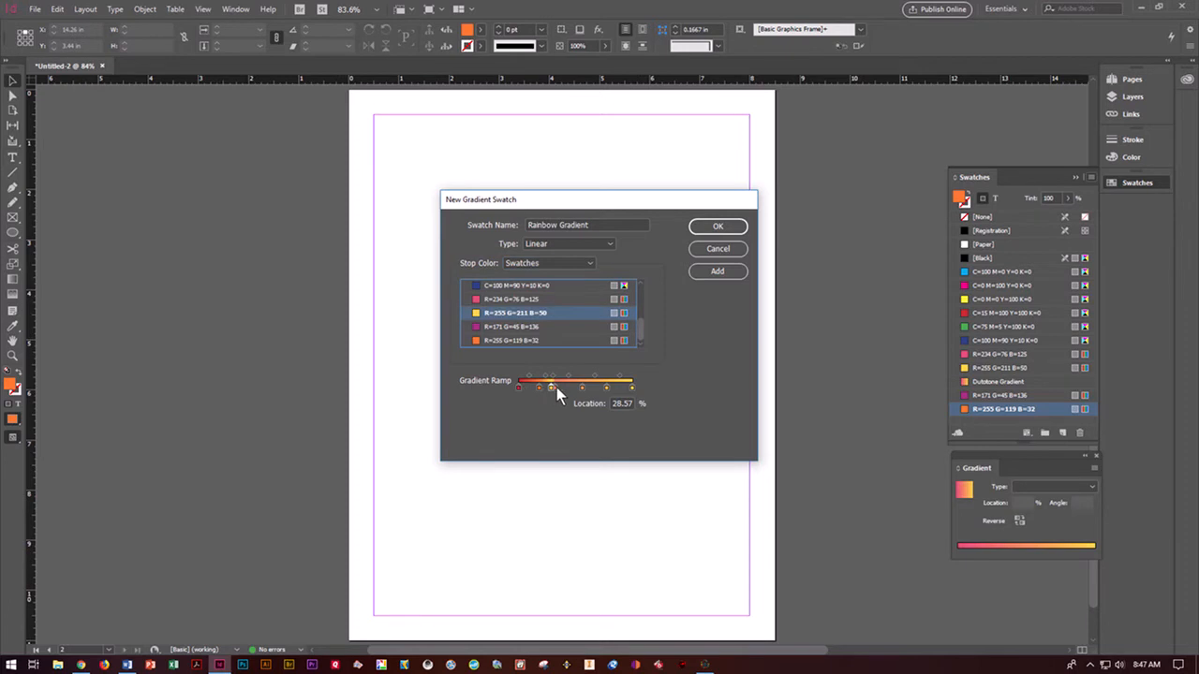
Assign the green swatch C=75 M=5 Y=100 K=0 to the stop at 31.86%.
click(557, 386)
click(551, 265)
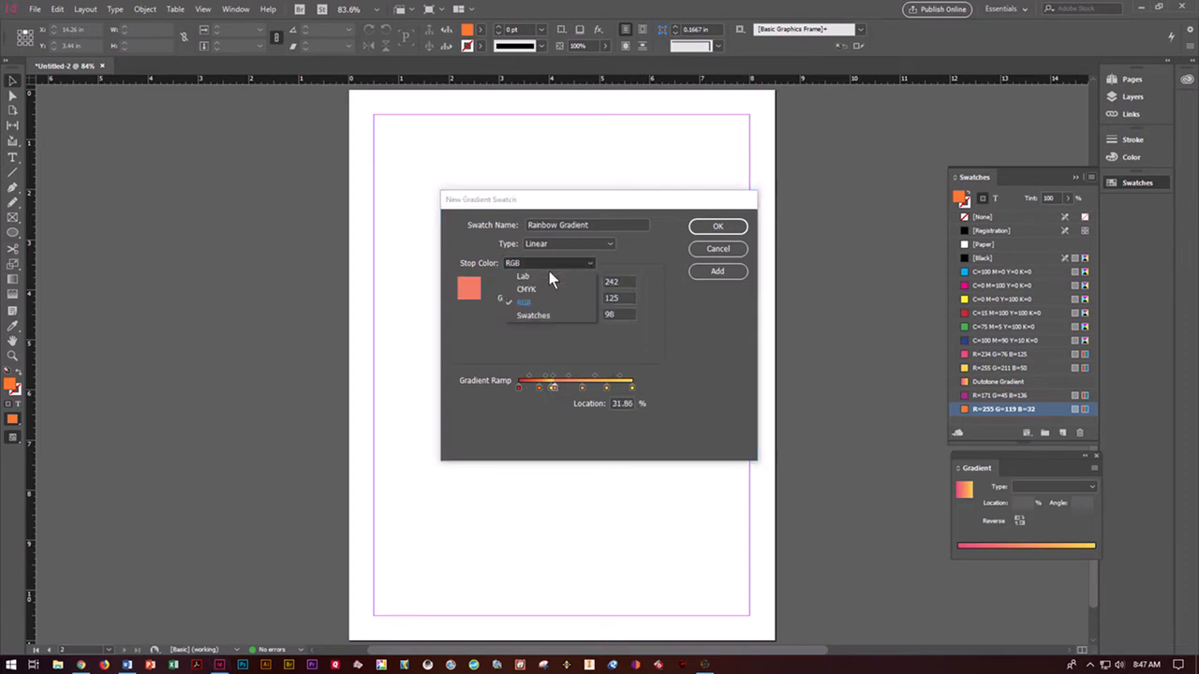
click(534, 318)
scroll(638, 328, up, 2)
click(530, 301)
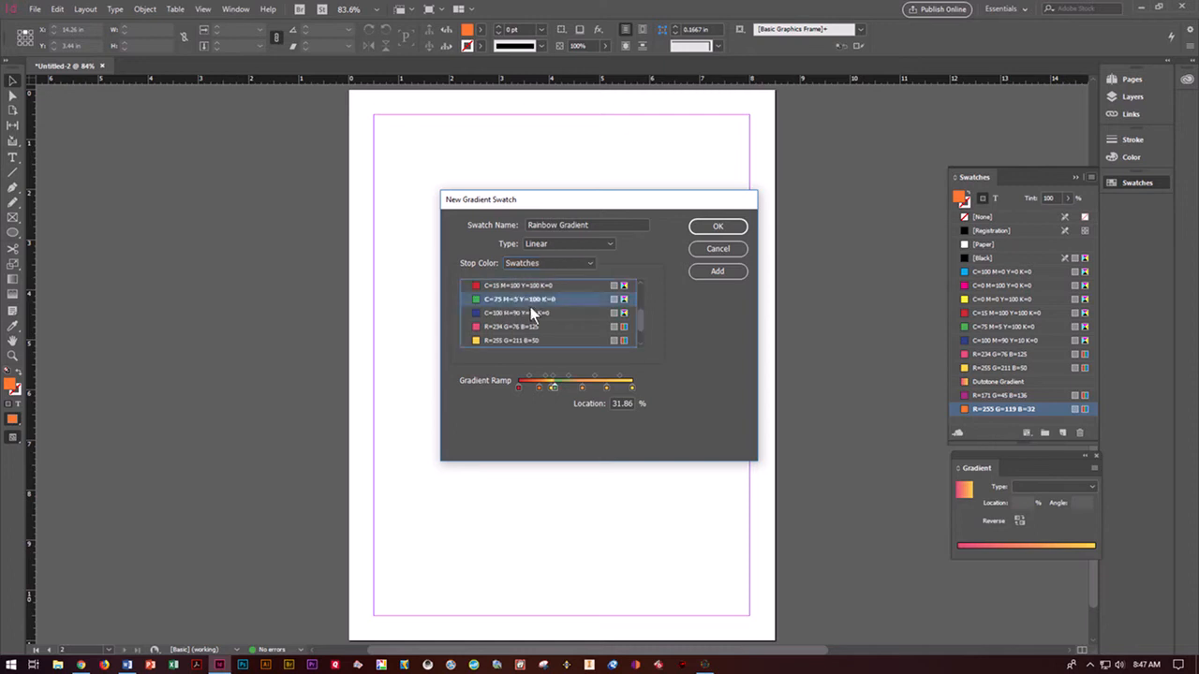
Remove the light orange stop at 56.04% and move the yellow stop to about that position on the ramp.
click(583, 387)
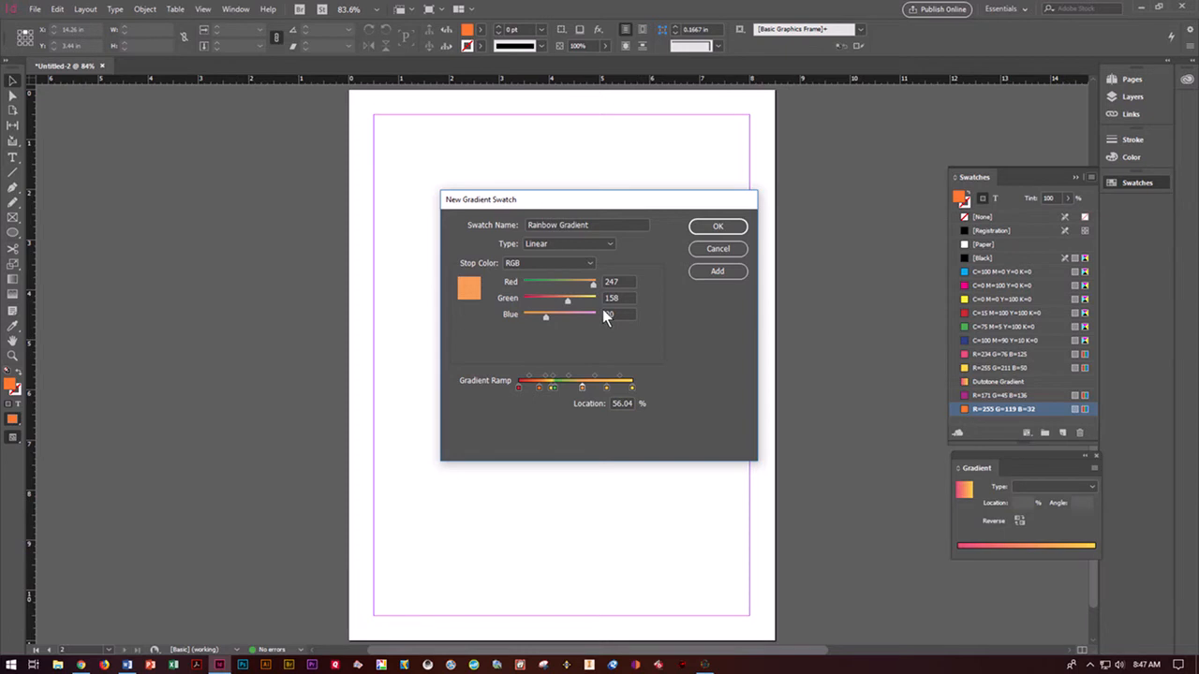
drag(583, 386, 550, 422)
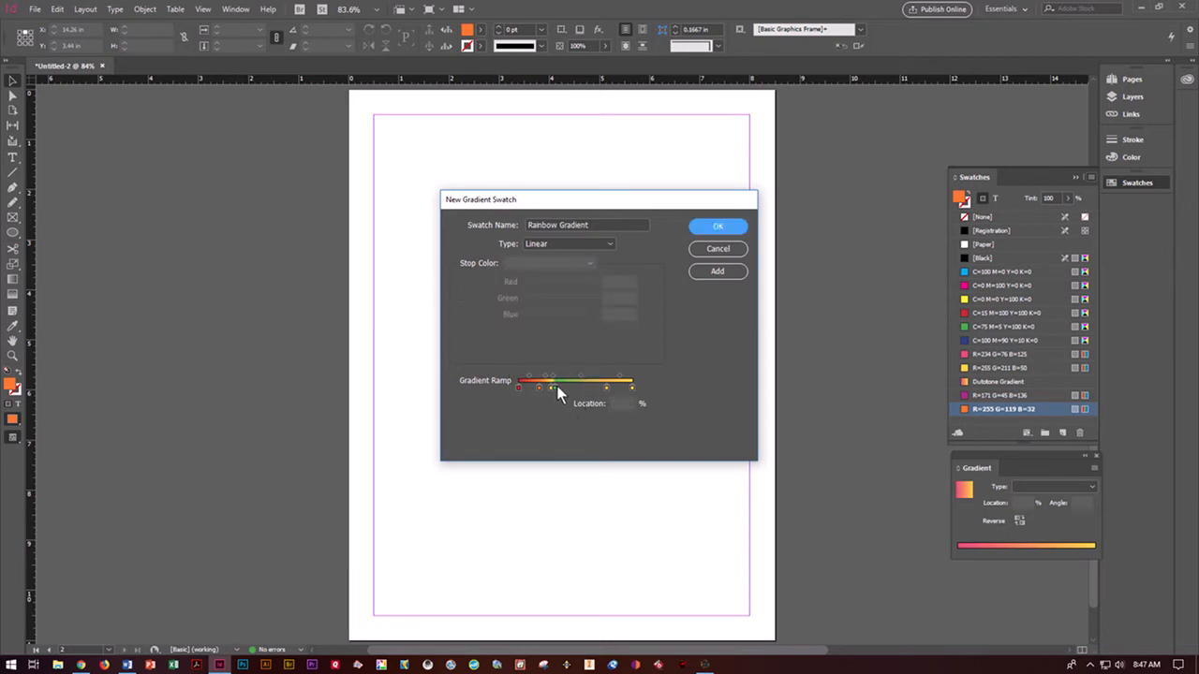
drag(553, 387, 586, 394)
Assign the blue swatch C=100 M=90 Y=10 K=0 to the 77.47% stop and the purple swatch R=171 G=45 B=136 to the end stop.
click(608, 390)
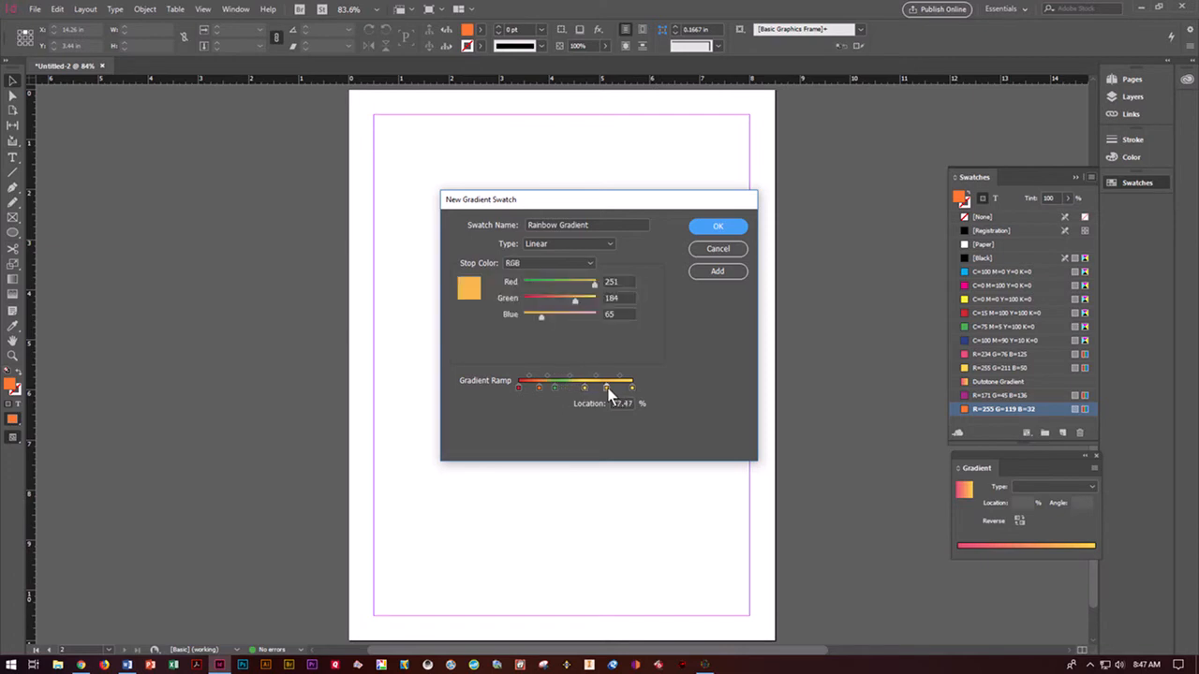
click(545, 261)
click(520, 313)
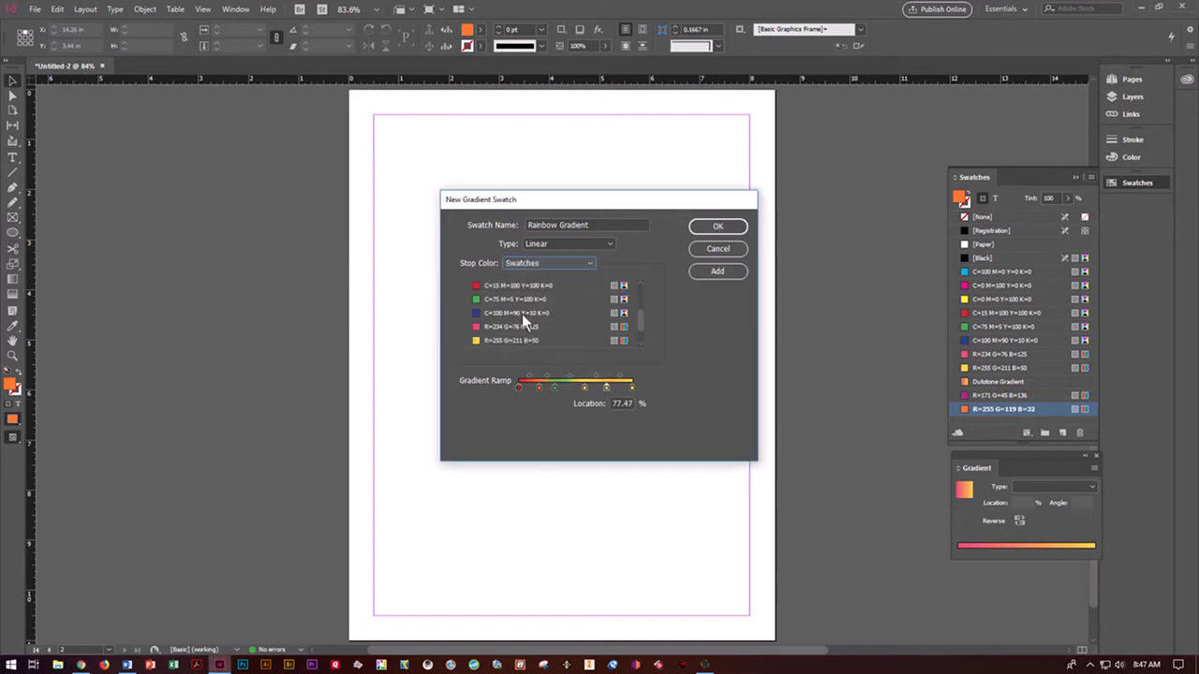
click(511, 313)
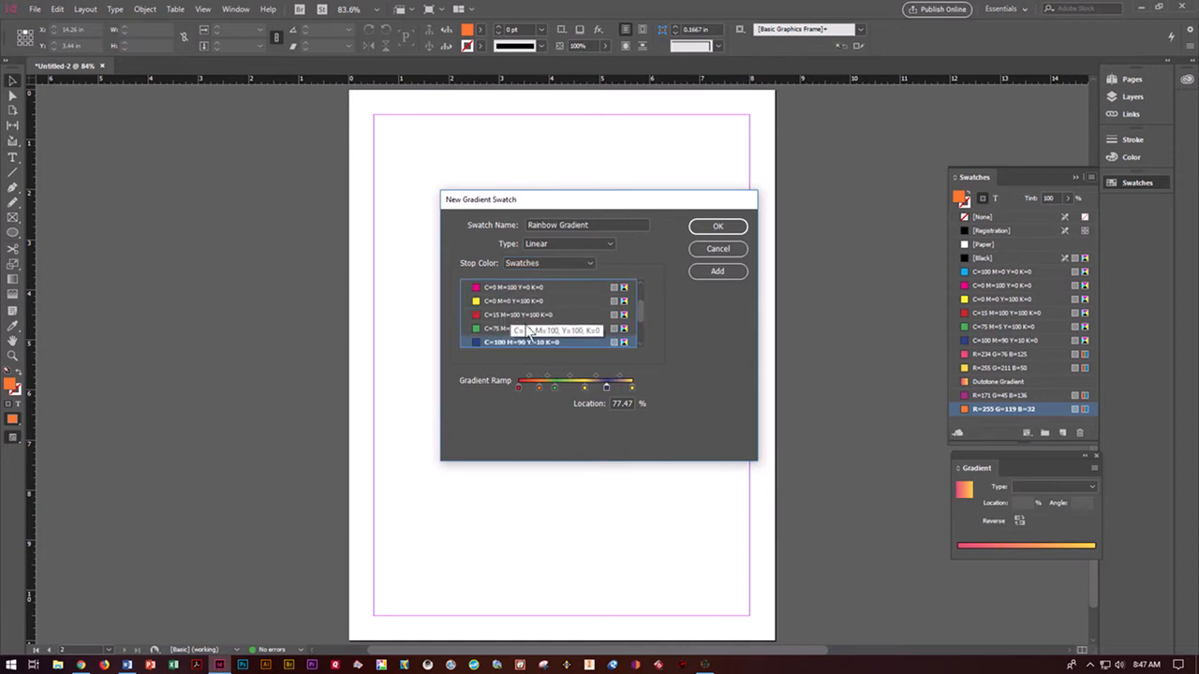
click(633, 387)
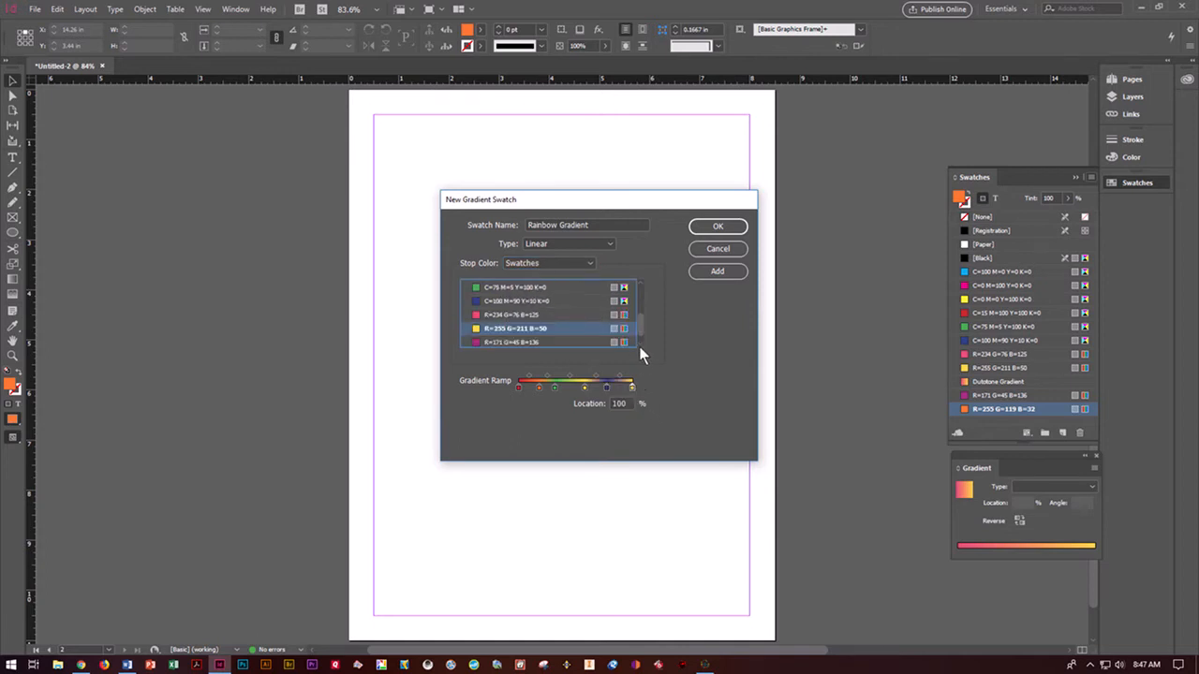
scroll(640, 326, down, 1)
click(501, 328)
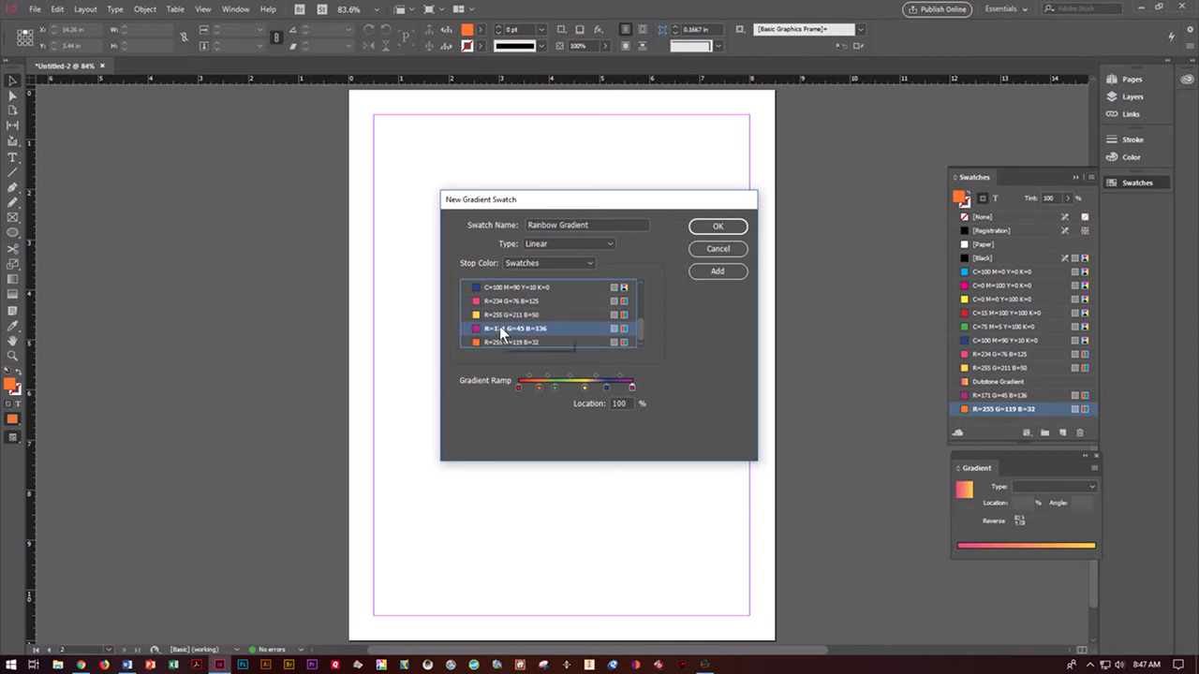
Reorder the middle stops with yellow at 39.56% and green at about 60%, and add the finished Rainbow Gradient to the swatches.
mouse_move(554, 387)
mouse_down()
mouse_move(588, 386)
mouse_move(564, 387)
mouse_up()
click(555, 385)
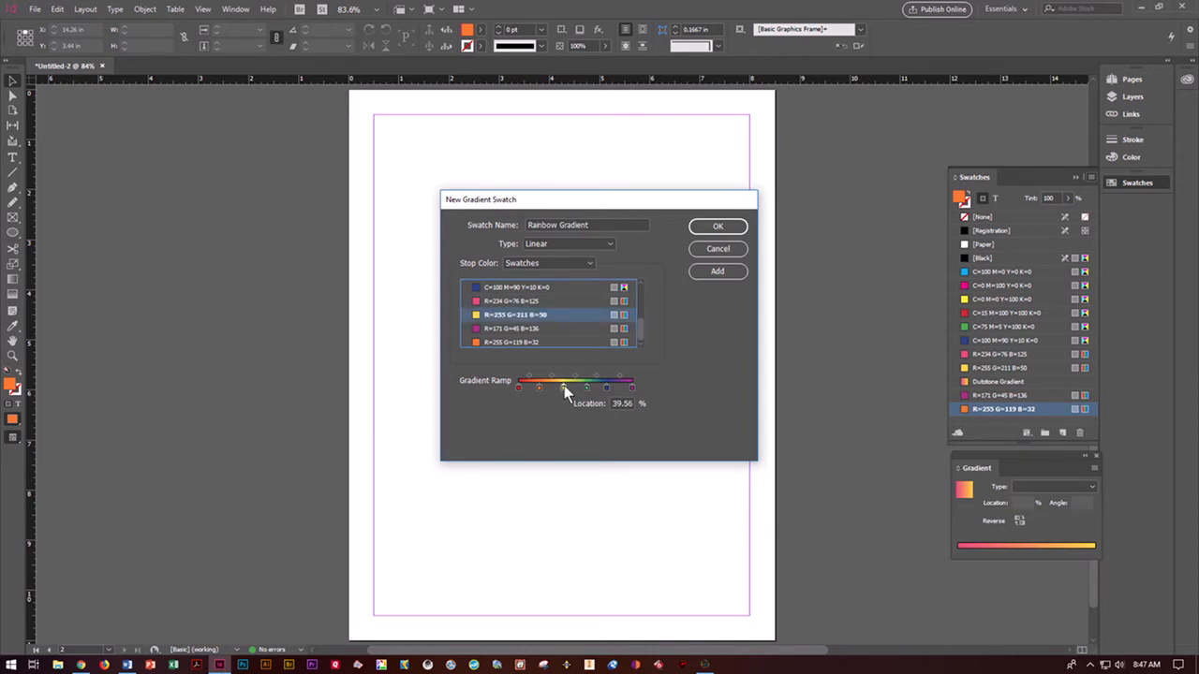
click(706, 274)
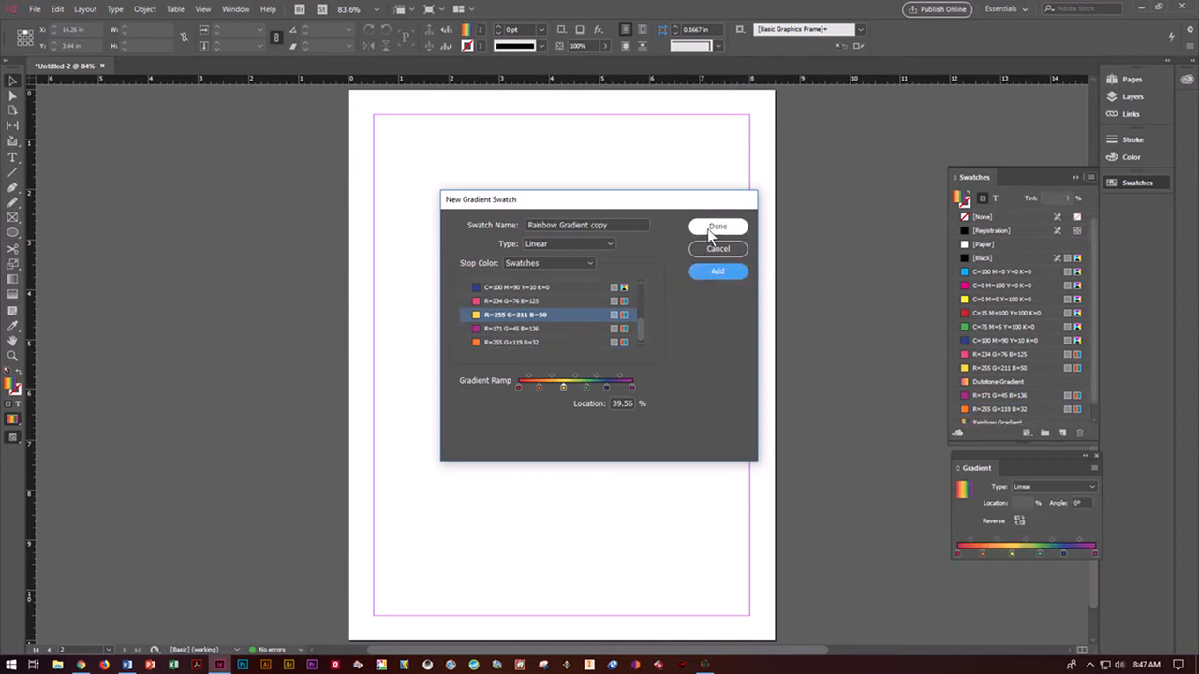
click(713, 227)
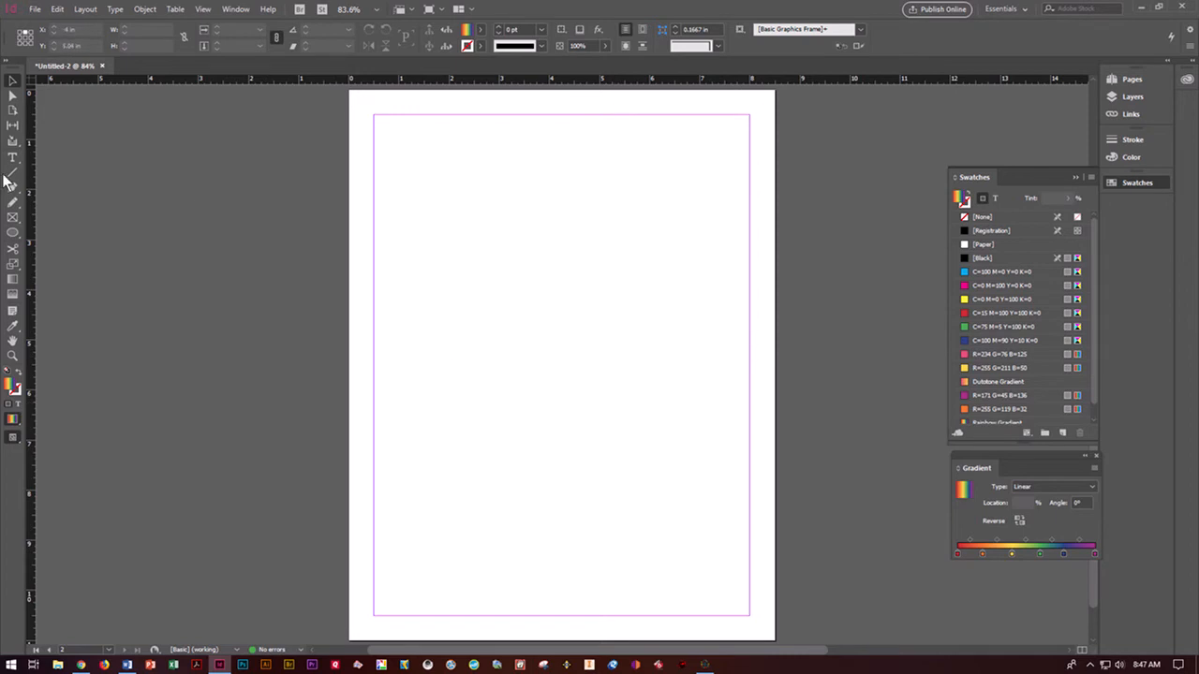
Draw a circle about 5 in across near the middle of page 2, filled with the Rainbow Gradient.
click(11, 234)
drag(423, 219, 674, 485)
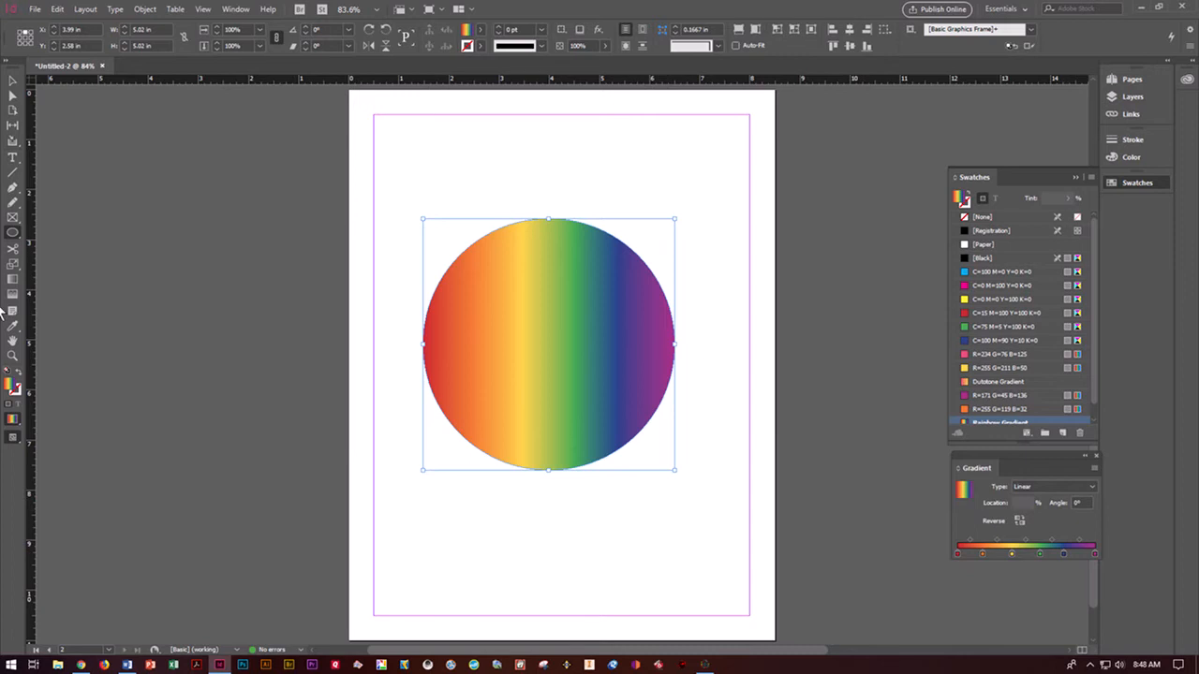
Redirect the circle's rainbow at several angles with the Gradient Swatch tool, ending nearly vertical at about -87.3° with red on top.
click(12, 281)
drag(459, 321, 630, 383)
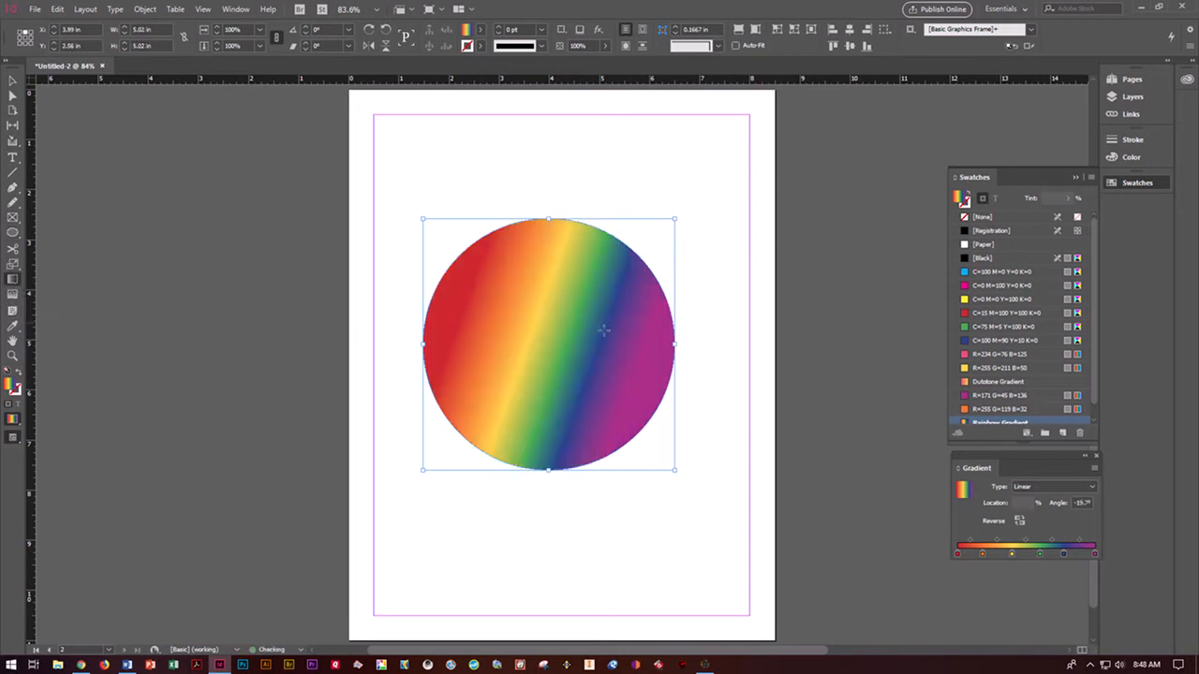
drag(659, 170, 478, 504)
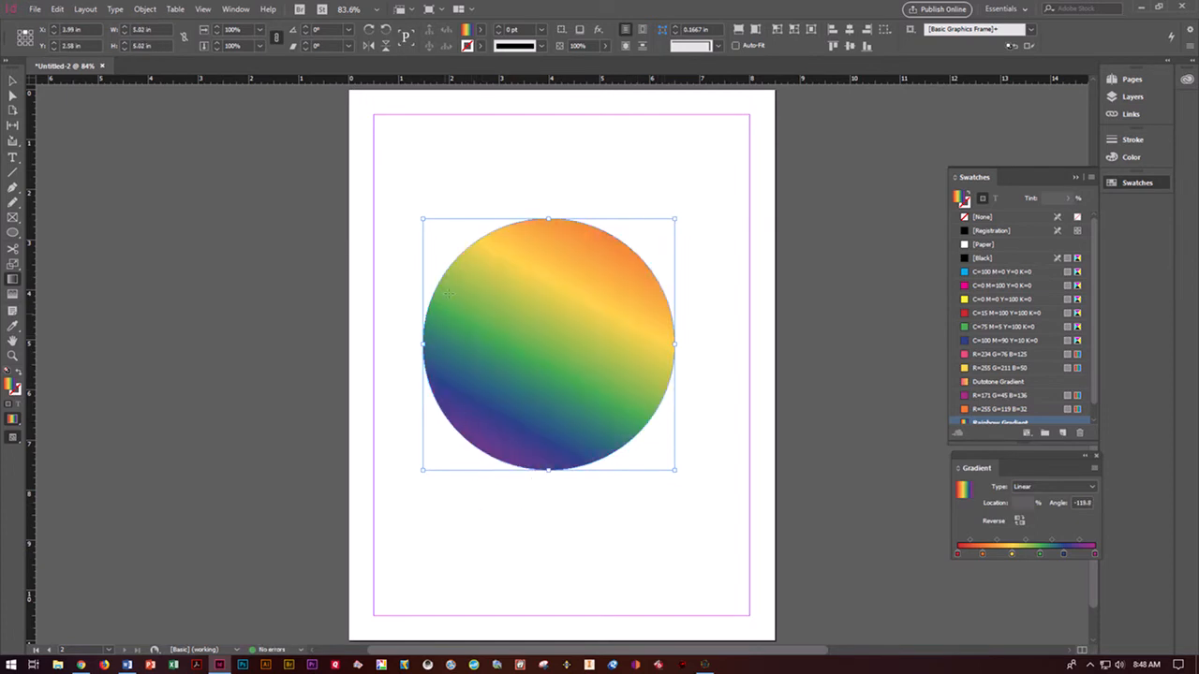
drag(459, 276, 541, 314)
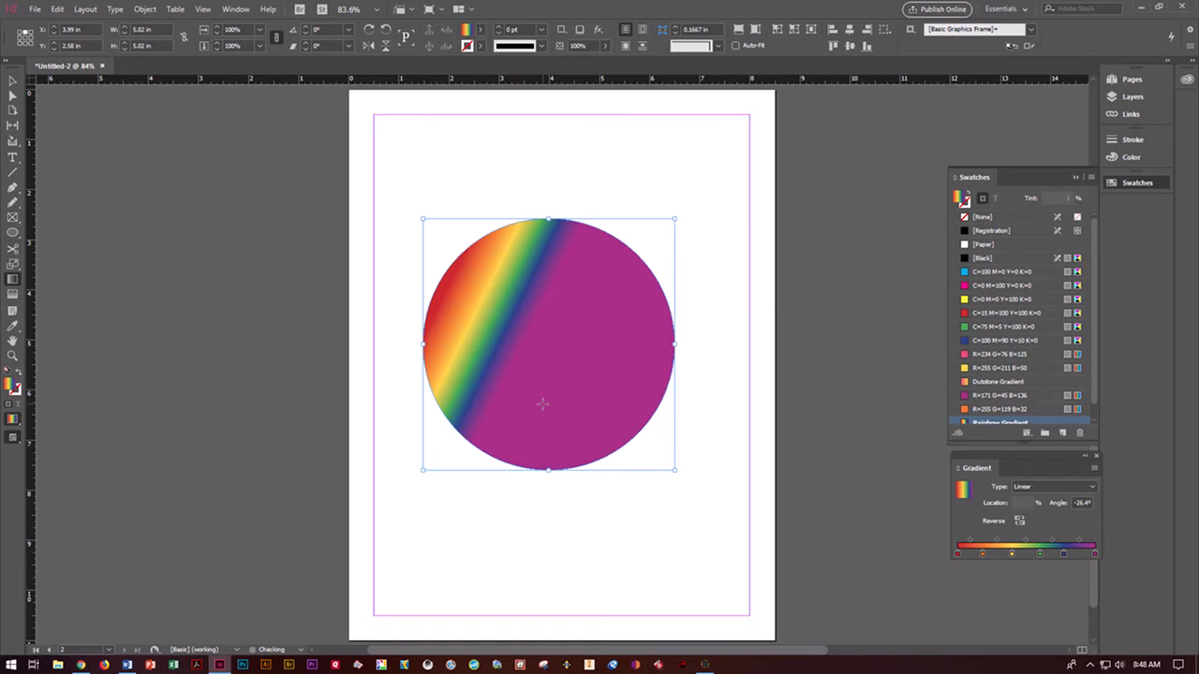
drag(600, 396, 535, 362)
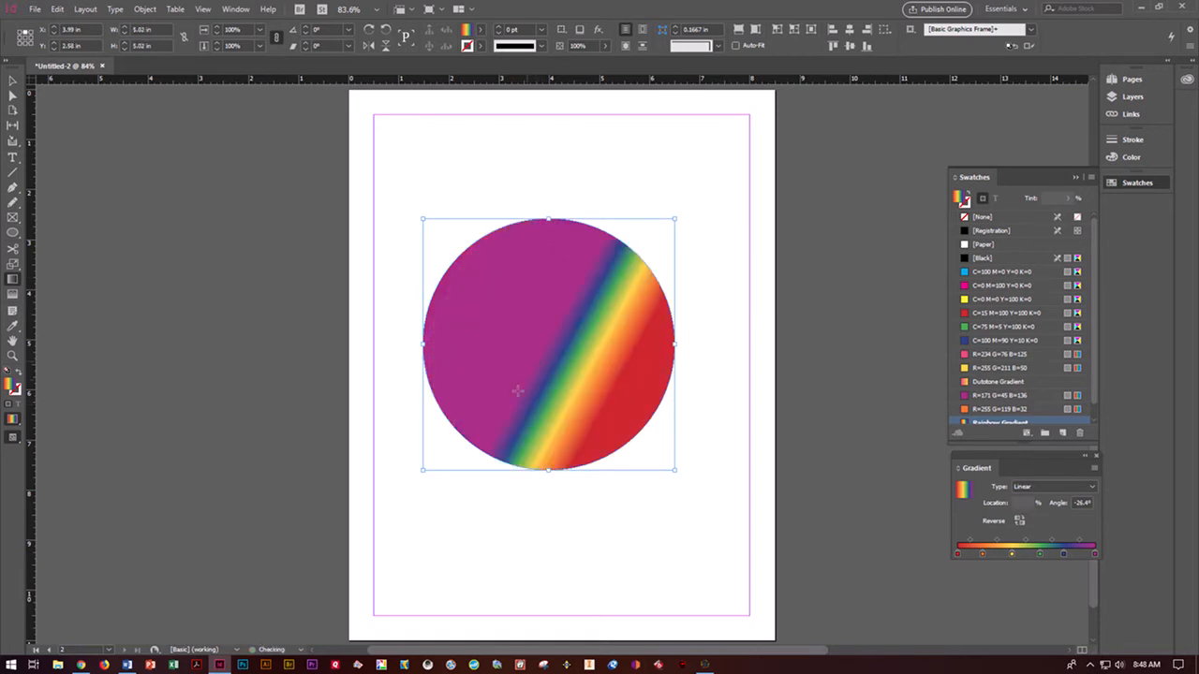
drag(471, 297, 623, 407)
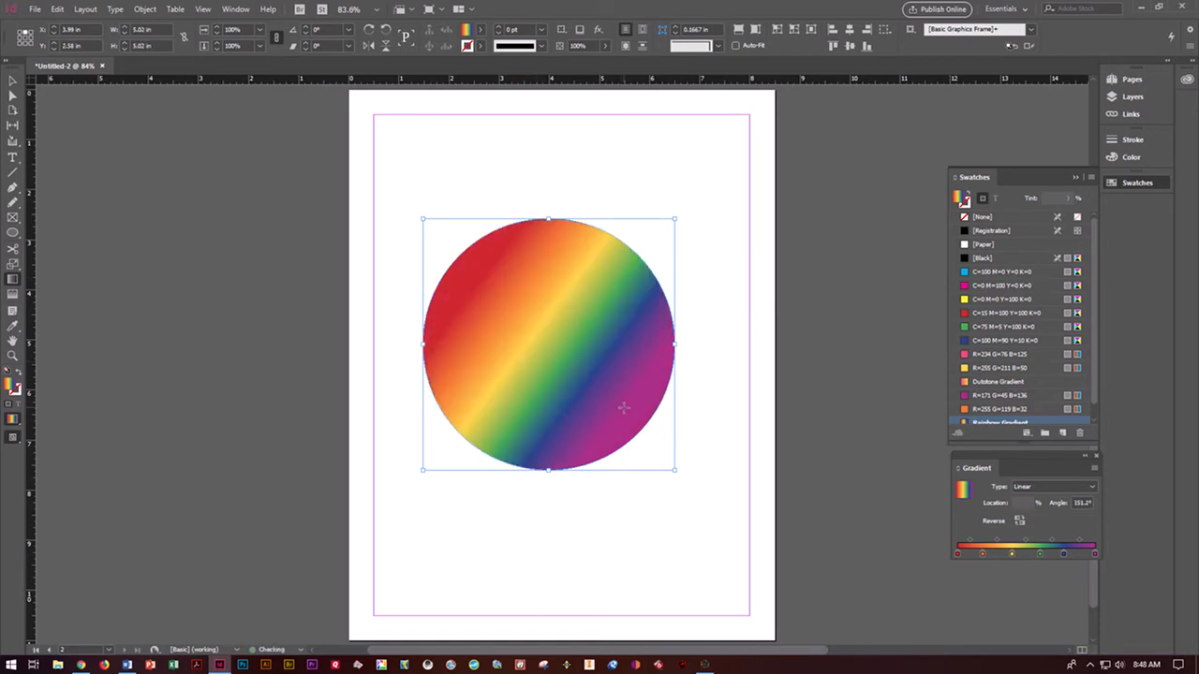
drag(478, 433, 607, 333)
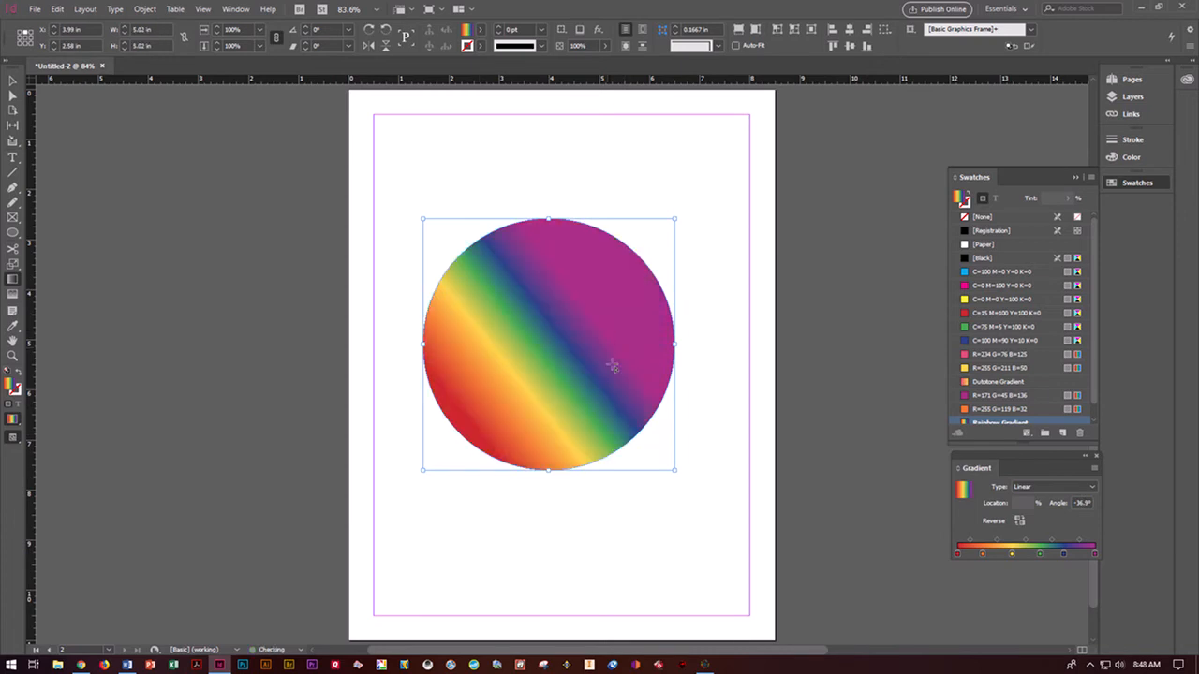
drag(520, 157, 559, 559)
drag(549, 254, 555, 447)
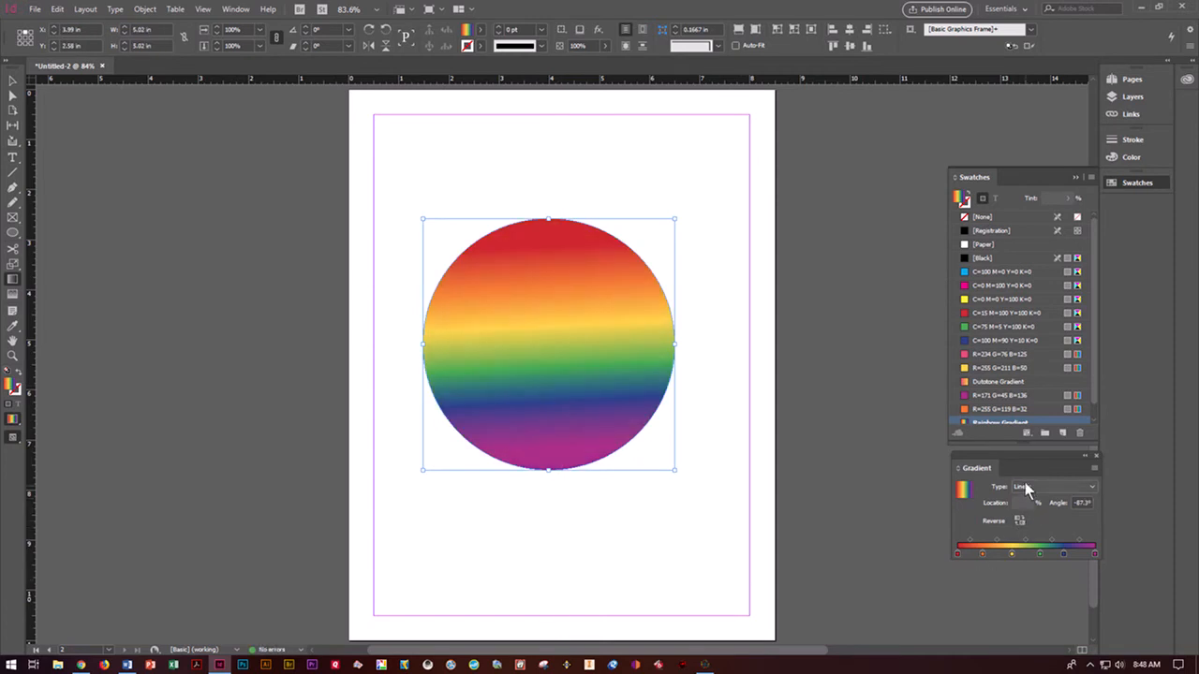
Reverse the circle's gradient colors and reverse them back.
click(1020, 521)
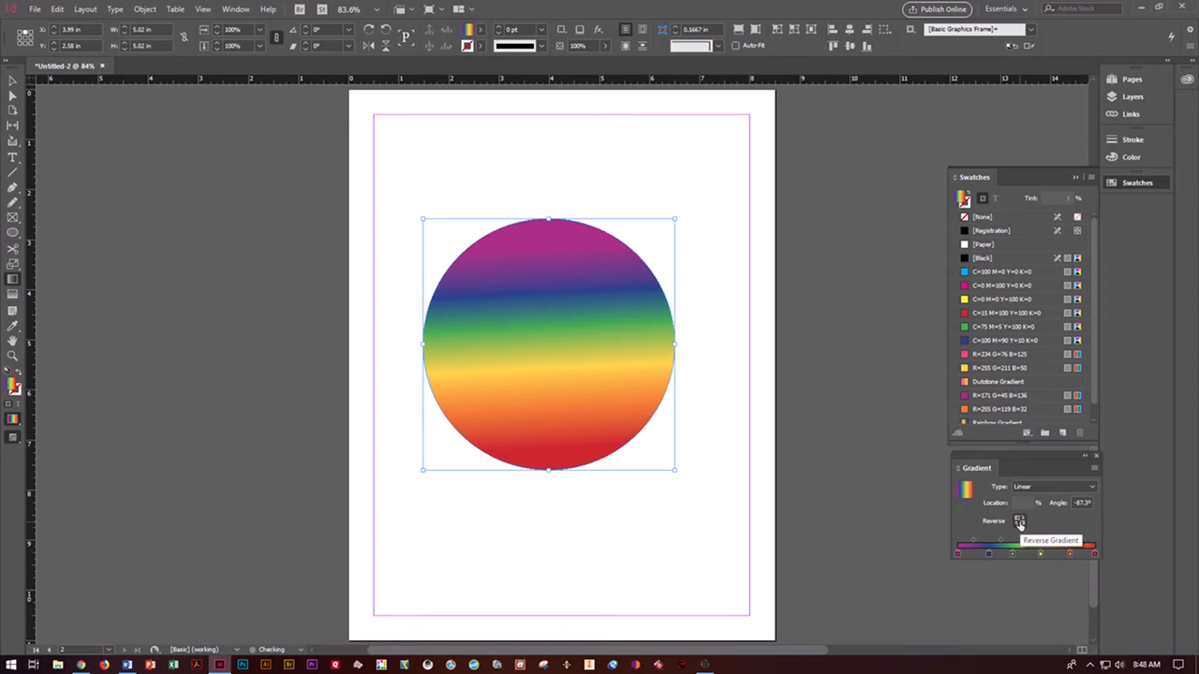
click(1021, 522)
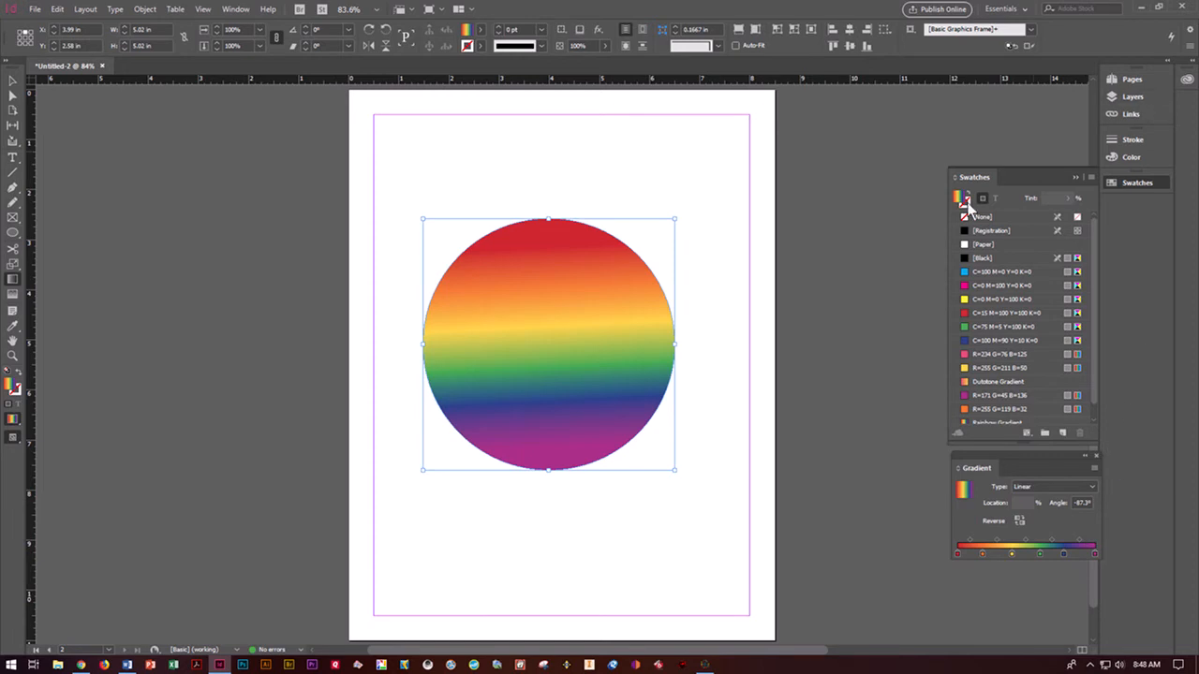
Deselect the rainbow circle and add a third page to the document.
click(12, 82)
click(94, 150)
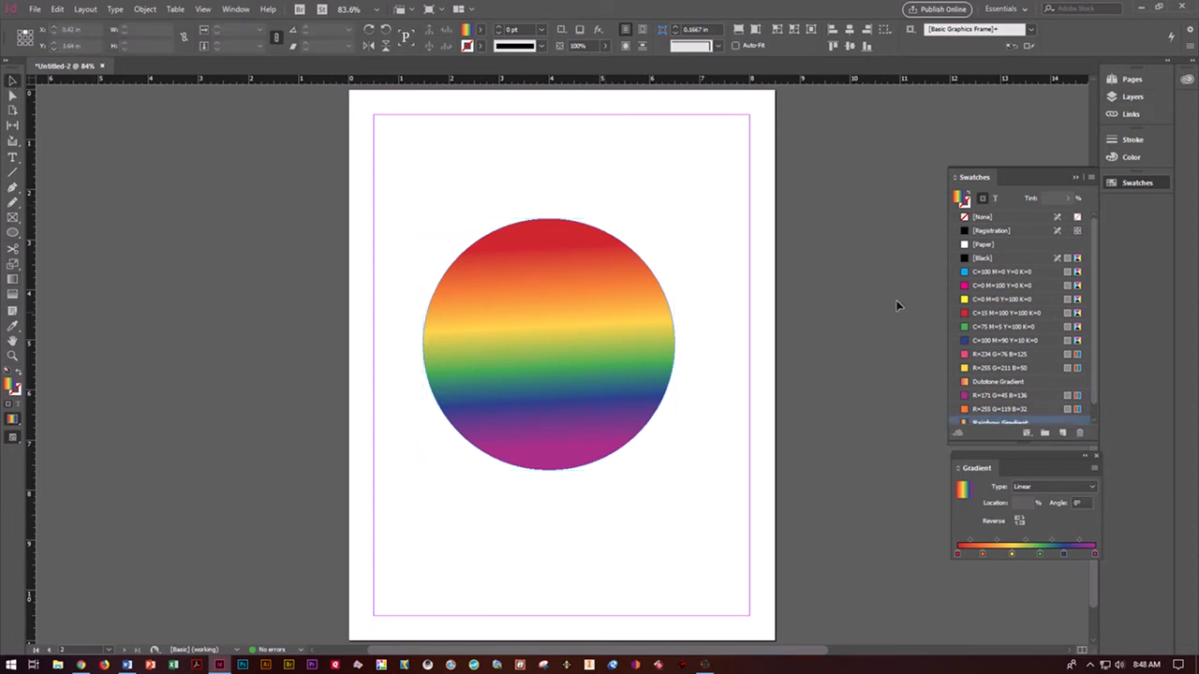
click(1128, 78)
click(1063, 286)
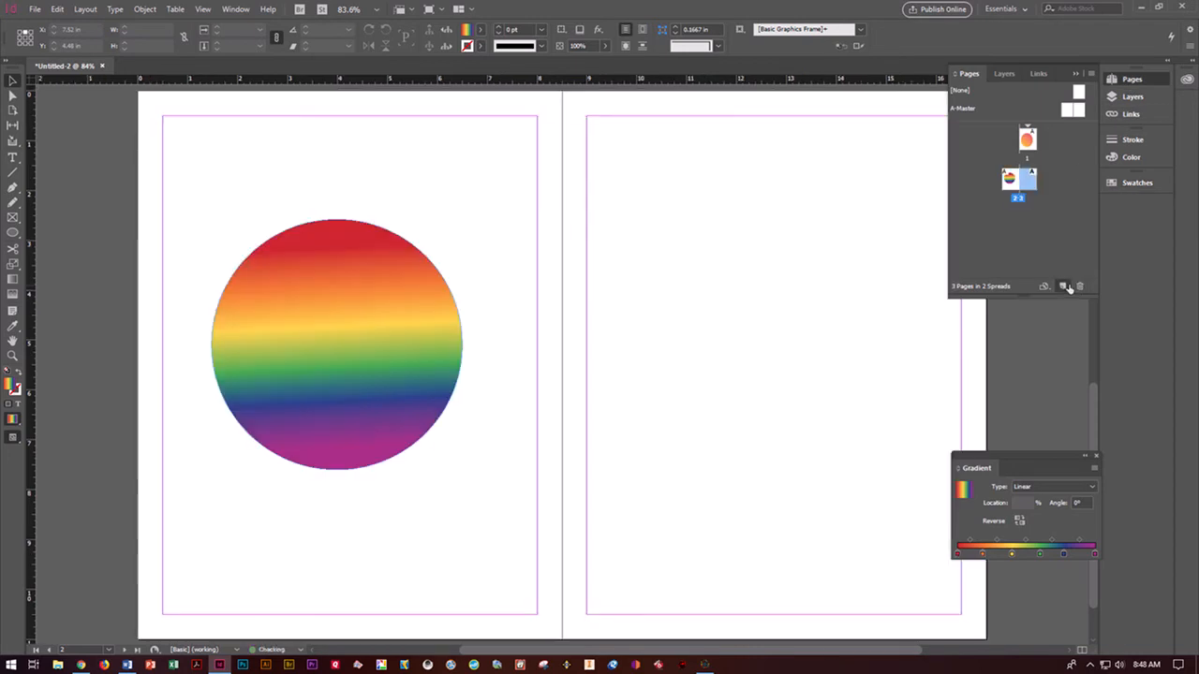
Draw a rectangular frame about 8.02 by 10.635 in over page 3 and set its content type to Unassigned.
double_click(1037, 182)
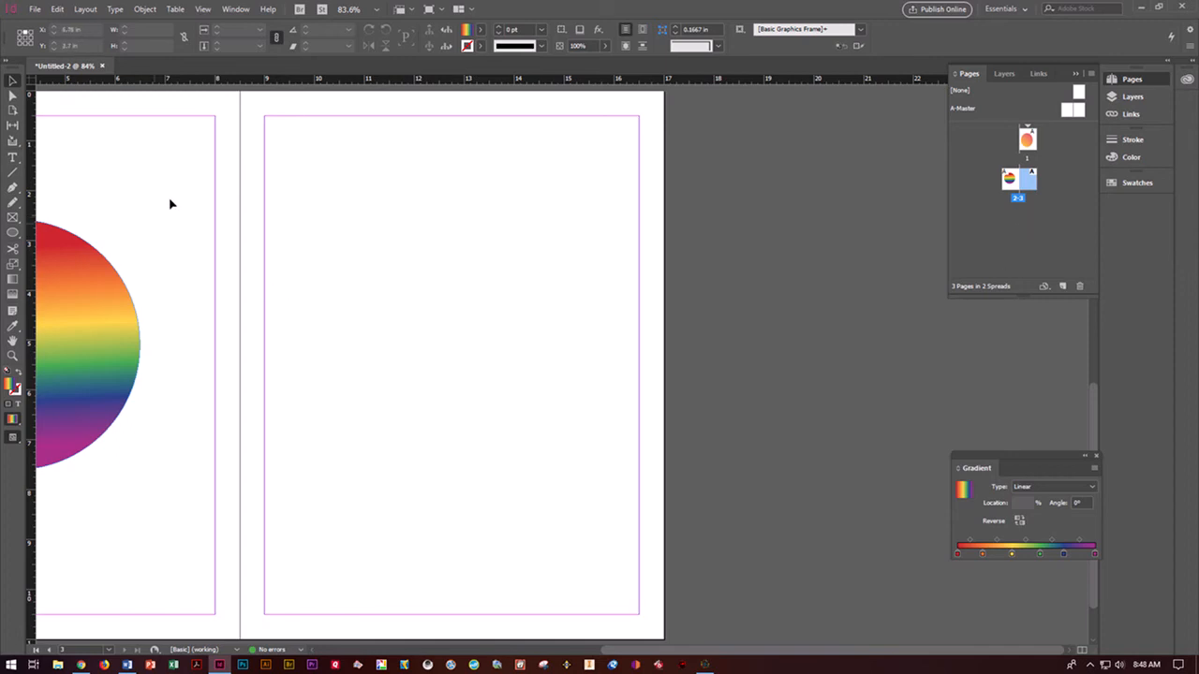
click(13, 217)
drag(249, 95, 650, 628)
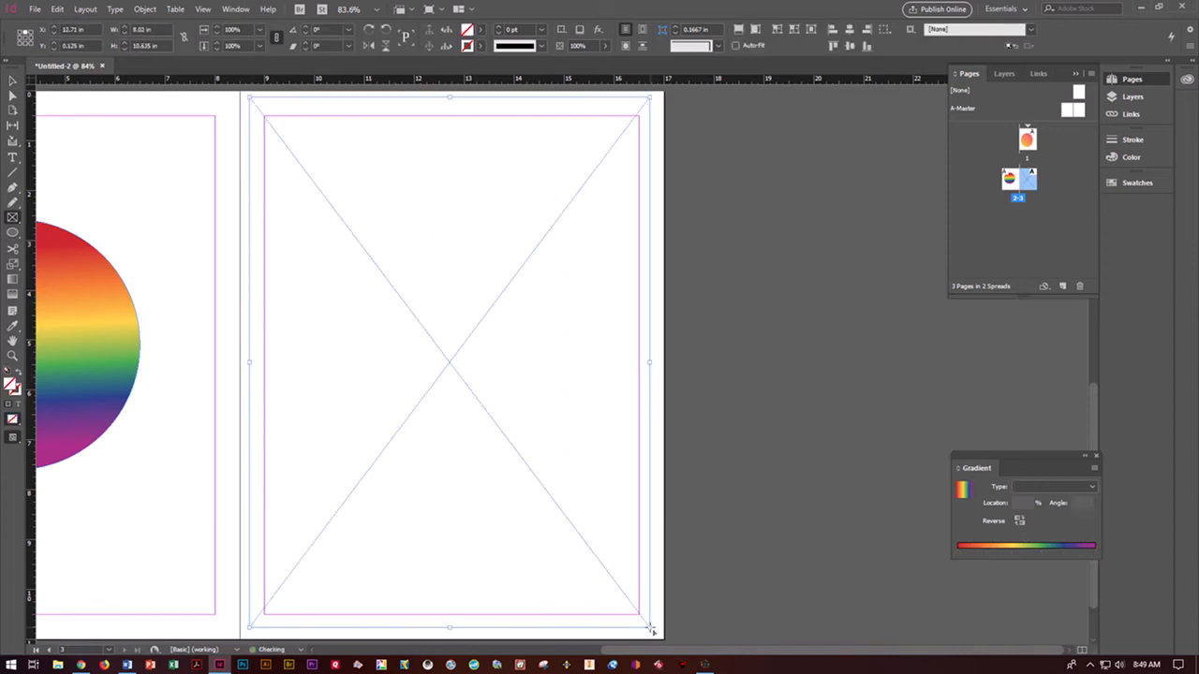
right_click(559, 213)
mouse_move(620, 444)
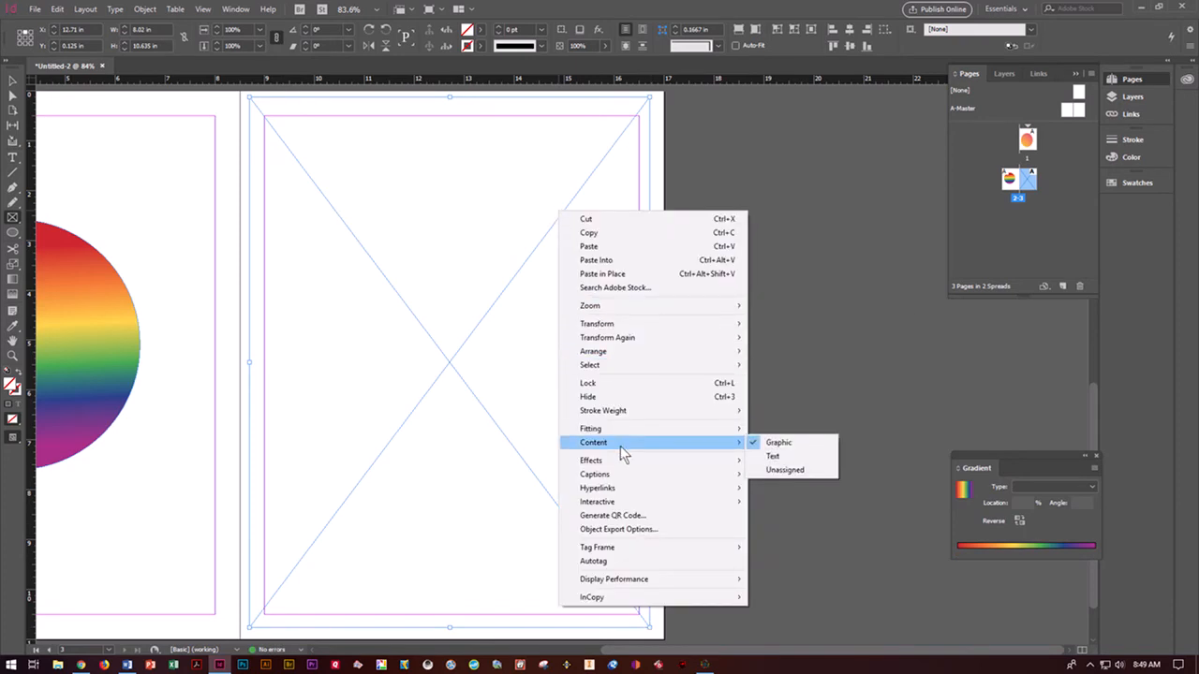
click(787, 470)
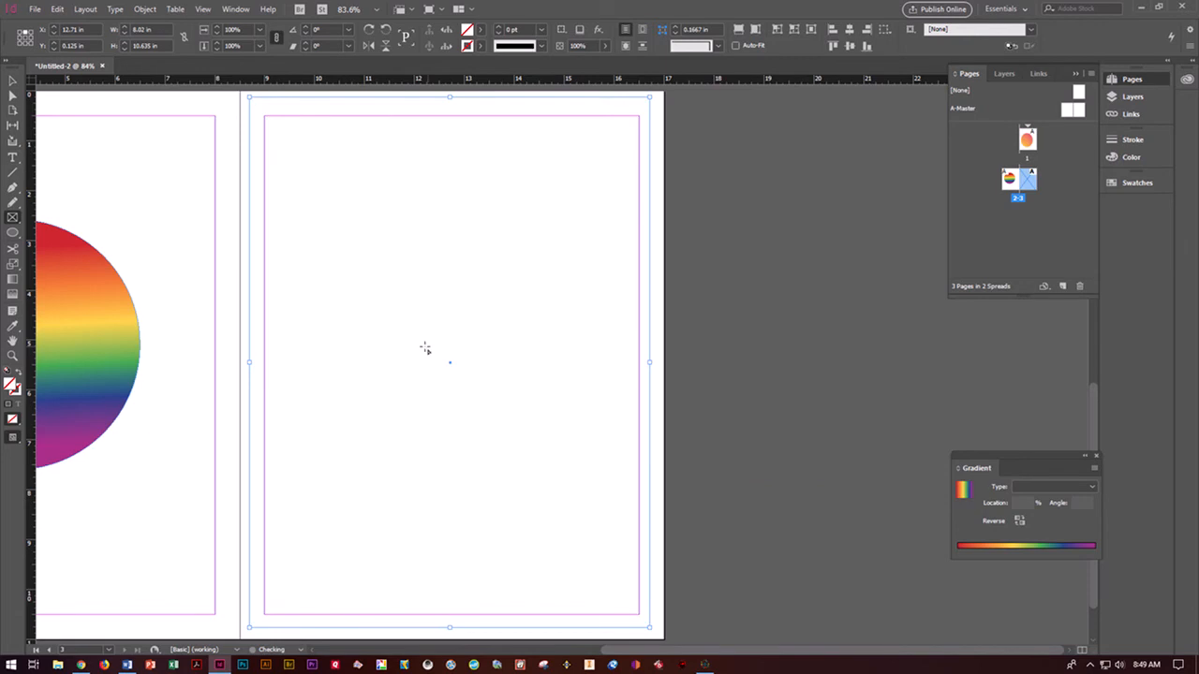
Fill the page 3 frame with magenta C=0 M=100 Y=0 K=0 and fade it horizontally to transparent with the Gradient Feather tool.
click(13, 296)
click(482, 30)
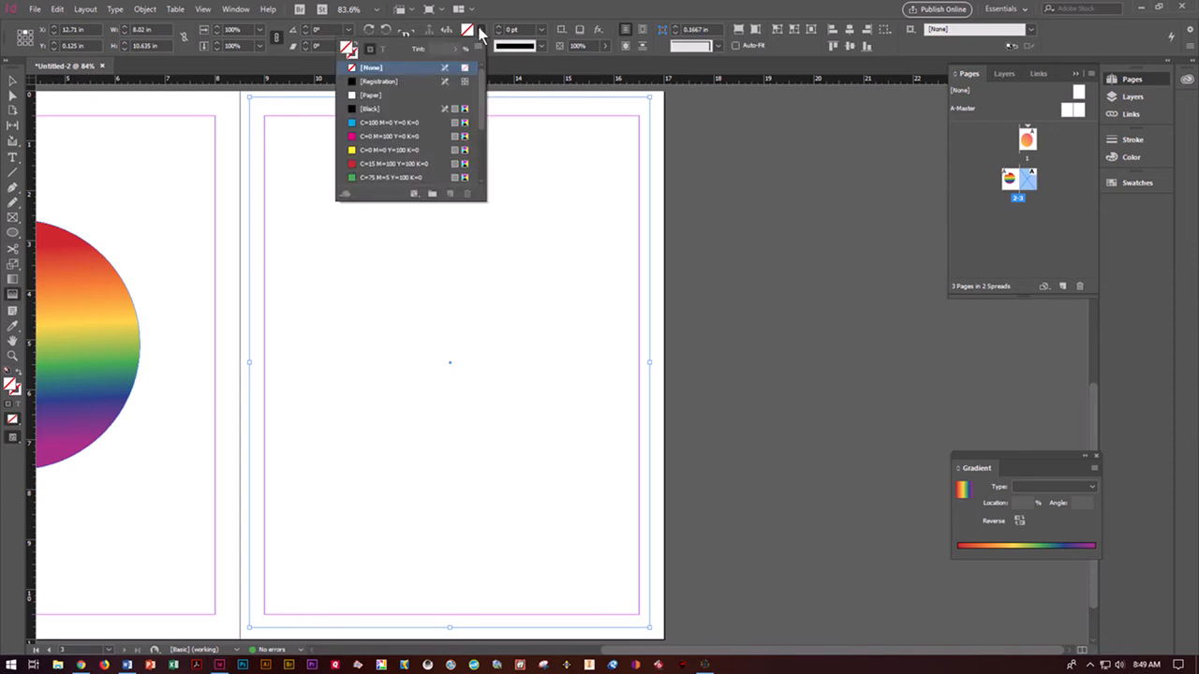
click(375, 137)
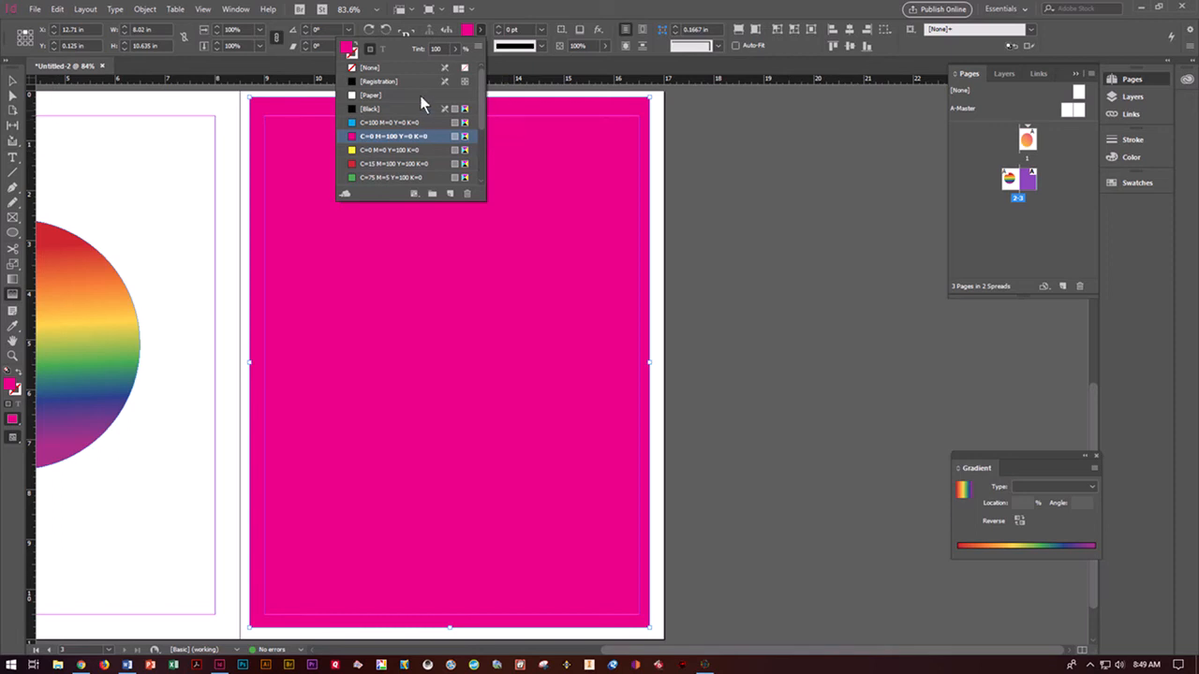
click(698, 108)
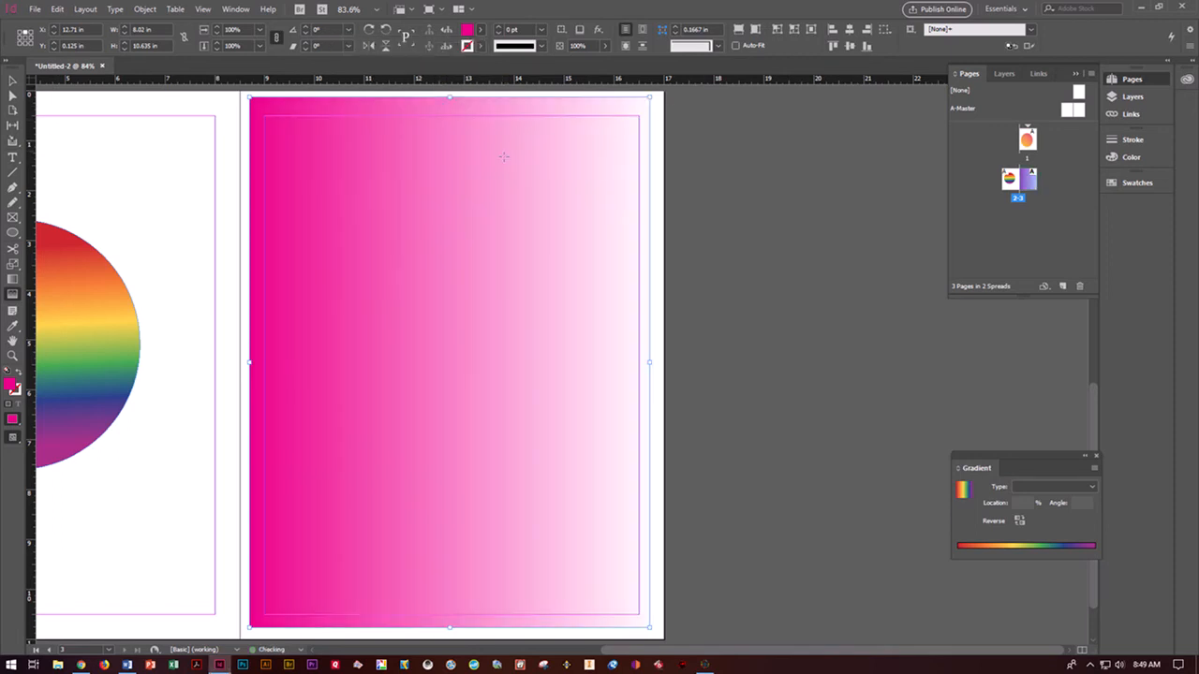
Redirect the magenta frame's feather vertically several times, ending with solid color at its upper edge fading out about three quarters down.
drag(385, 108, 383, 559)
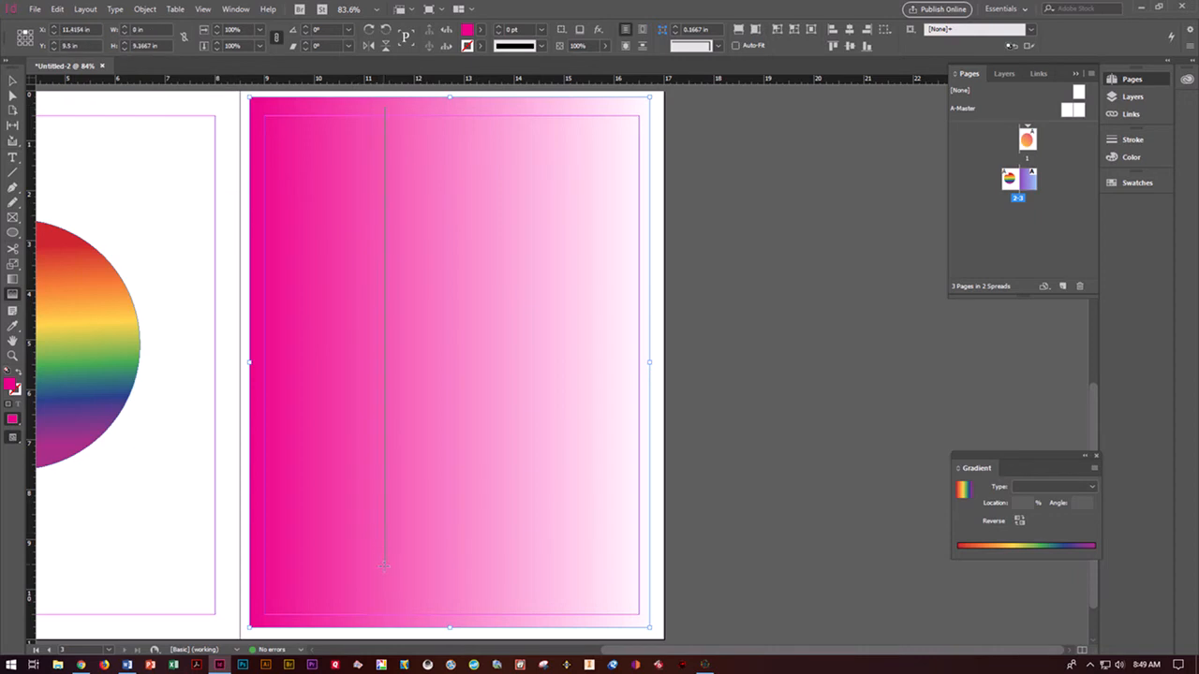
drag(388, 602, 389, 605)
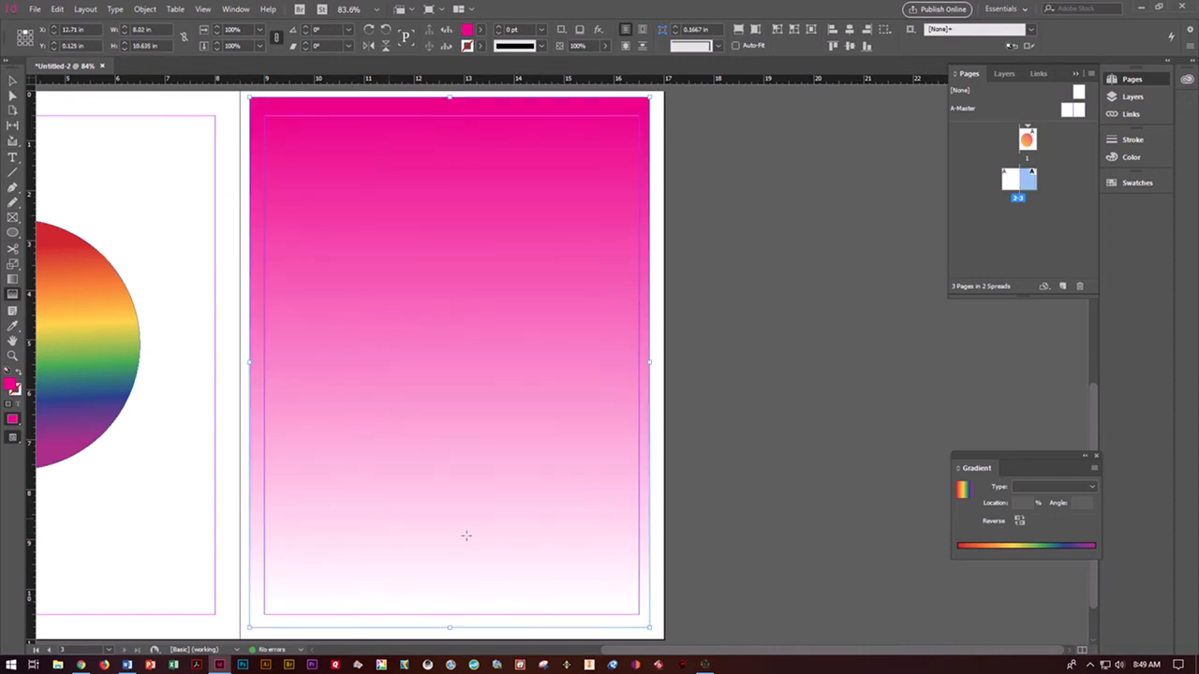
drag(512, 581, 516, 147)
drag(393, 141, 392, 502)
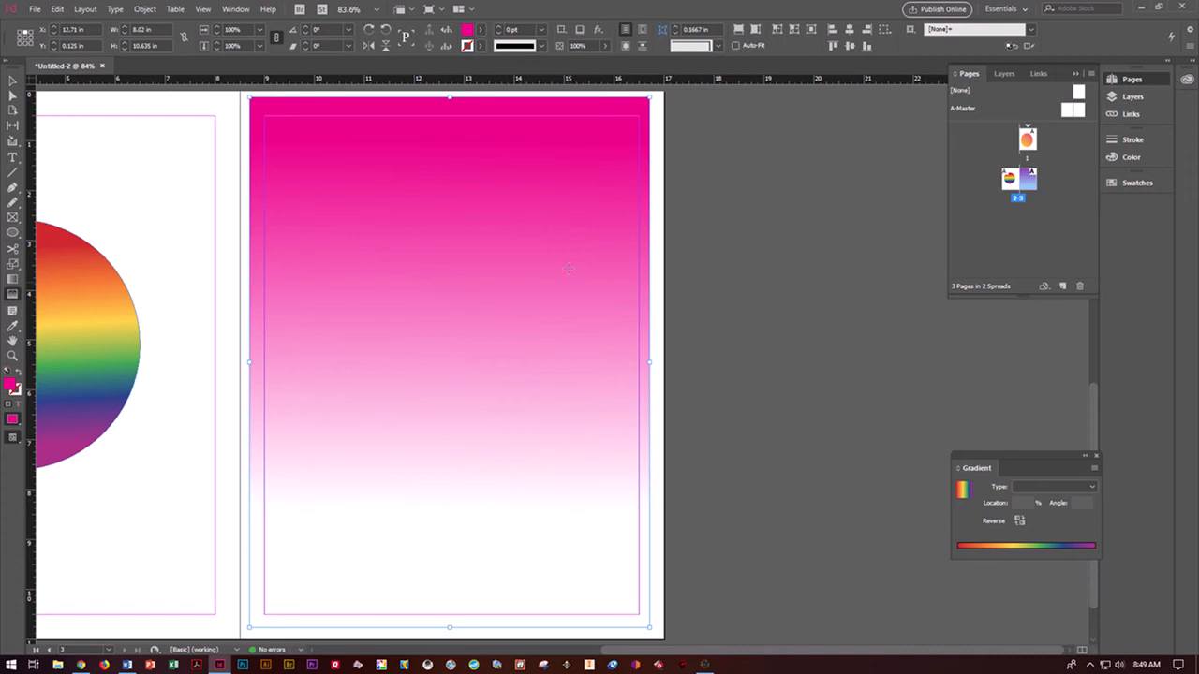
Add a fourth page, draw a frame about 8.02 by 10.44 in over it, and set its content type to Unassigned.
click(1063, 288)
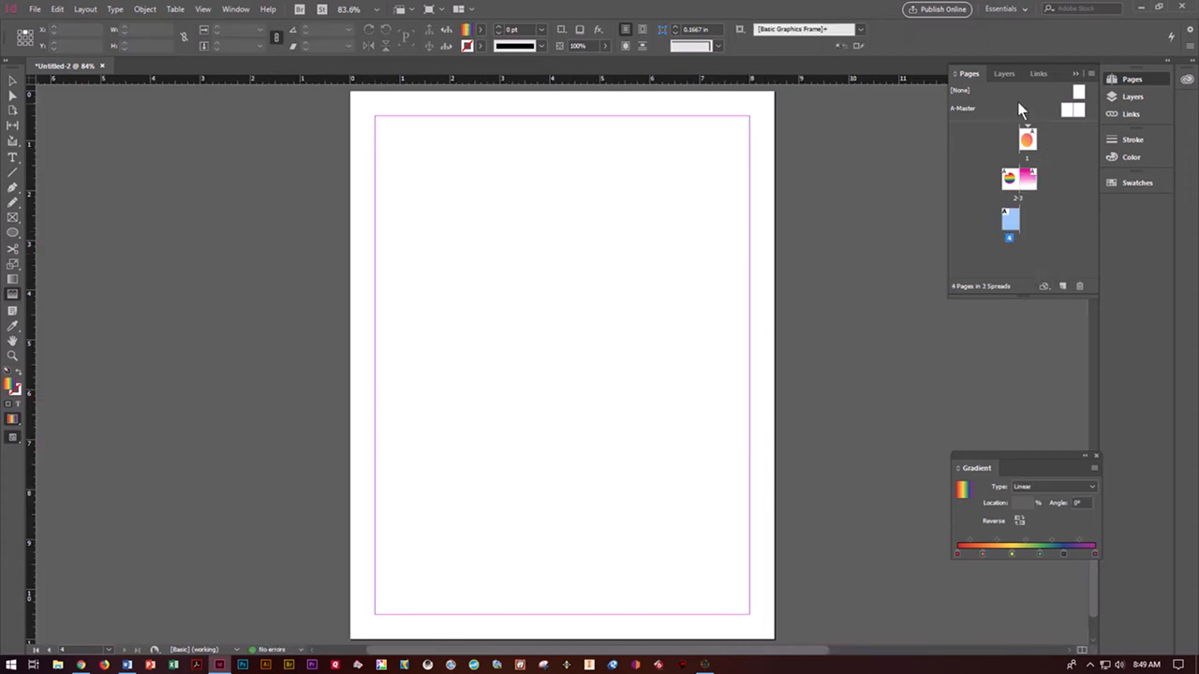
click(12, 218)
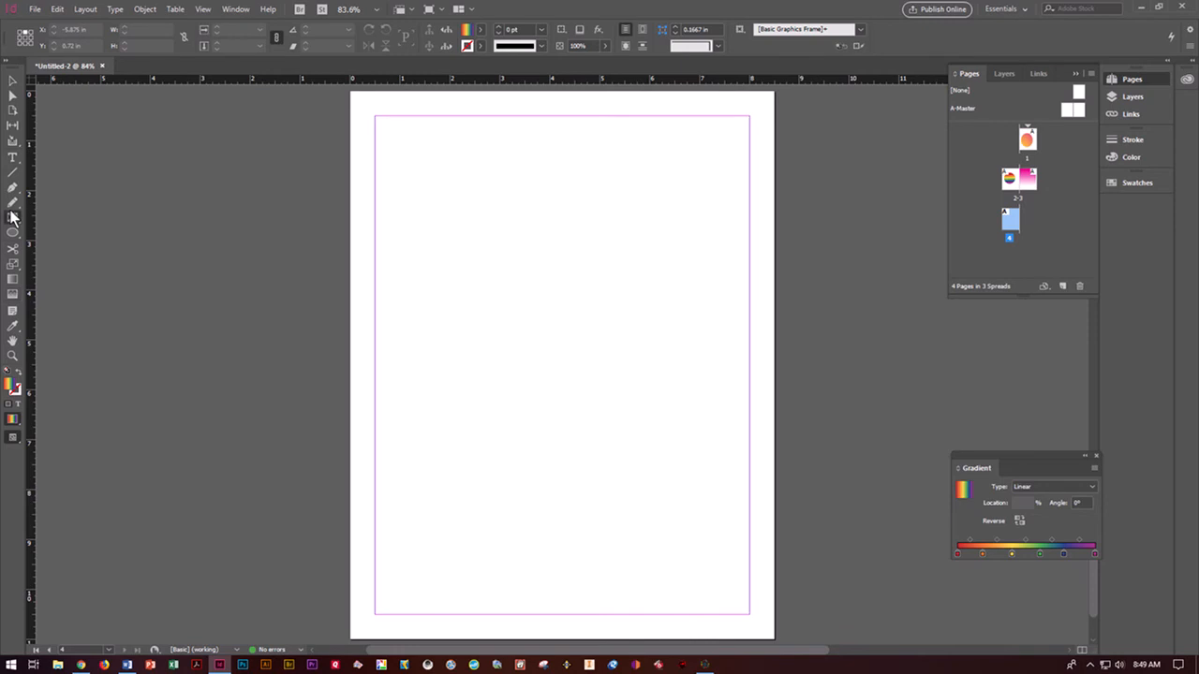
drag(363, 104, 763, 624)
right_click(742, 610)
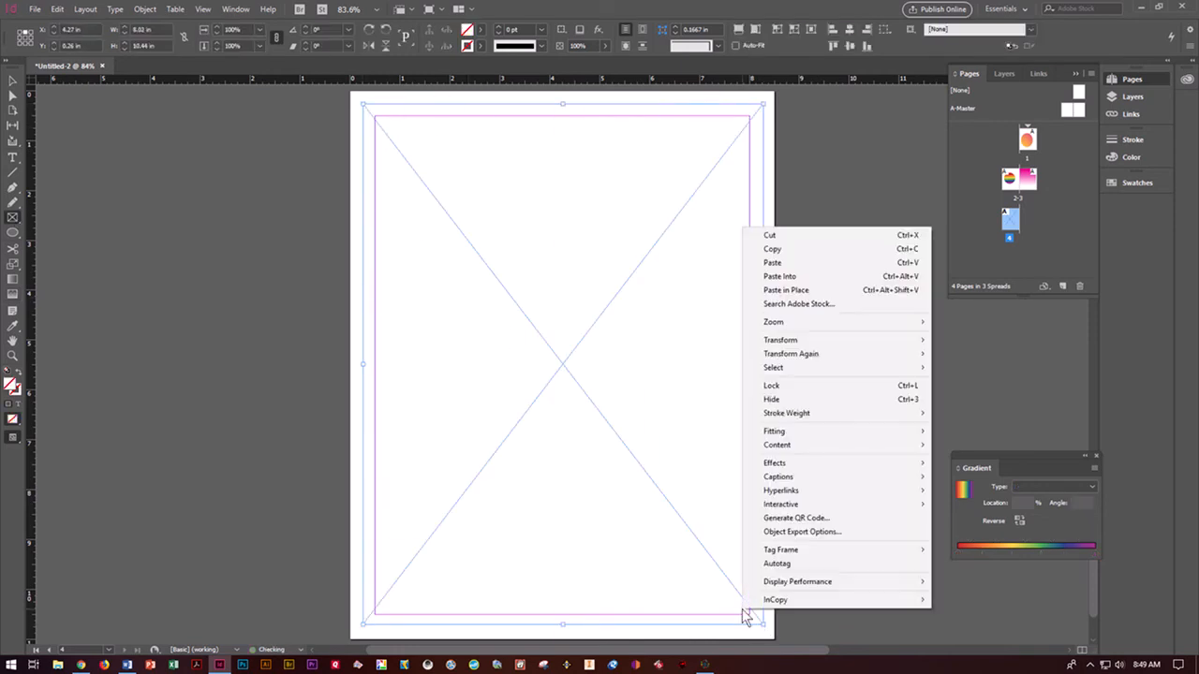
mouse_move(760, 444)
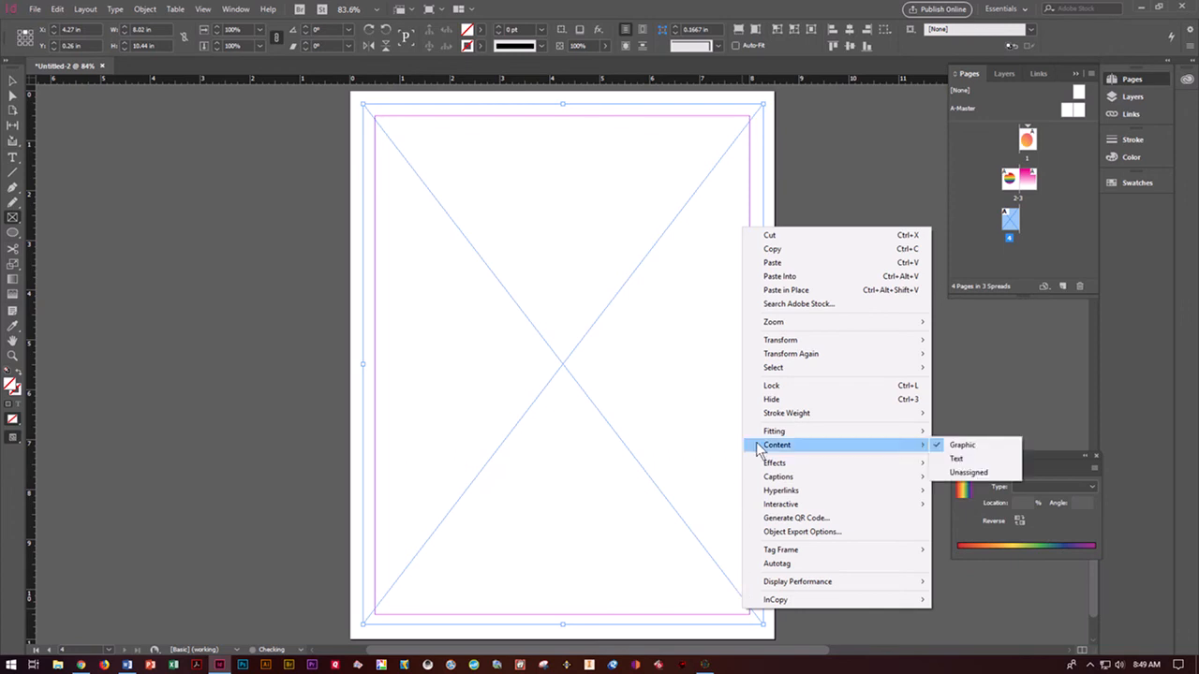
click(971, 473)
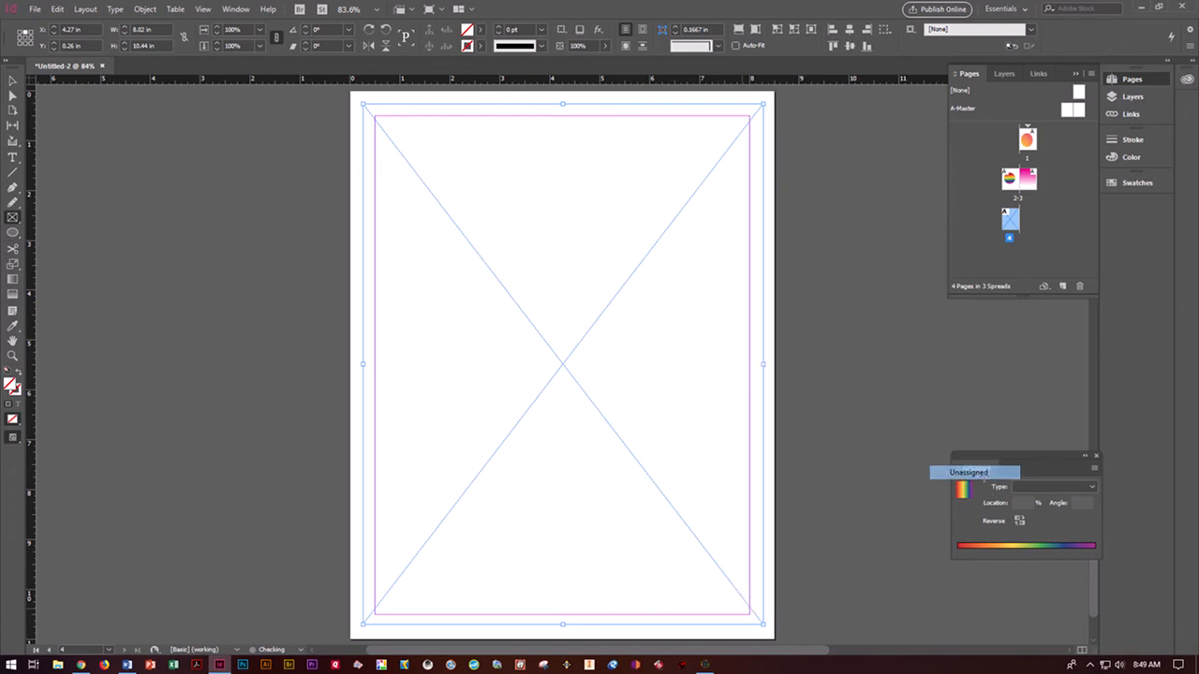
Fill the page 4 frame with the Rainbow Gradient and feather it vertically so the colors fade out toward its lower edge.
click(480, 30)
drag(483, 66, 487, 148)
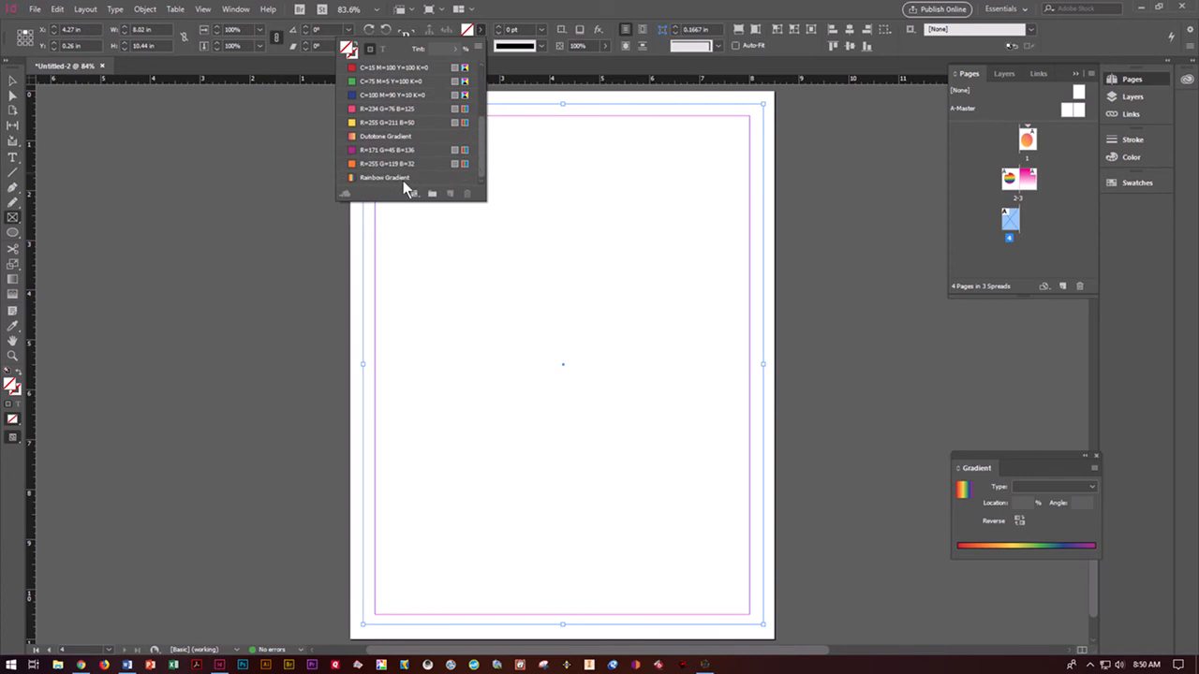
click(398, 177)
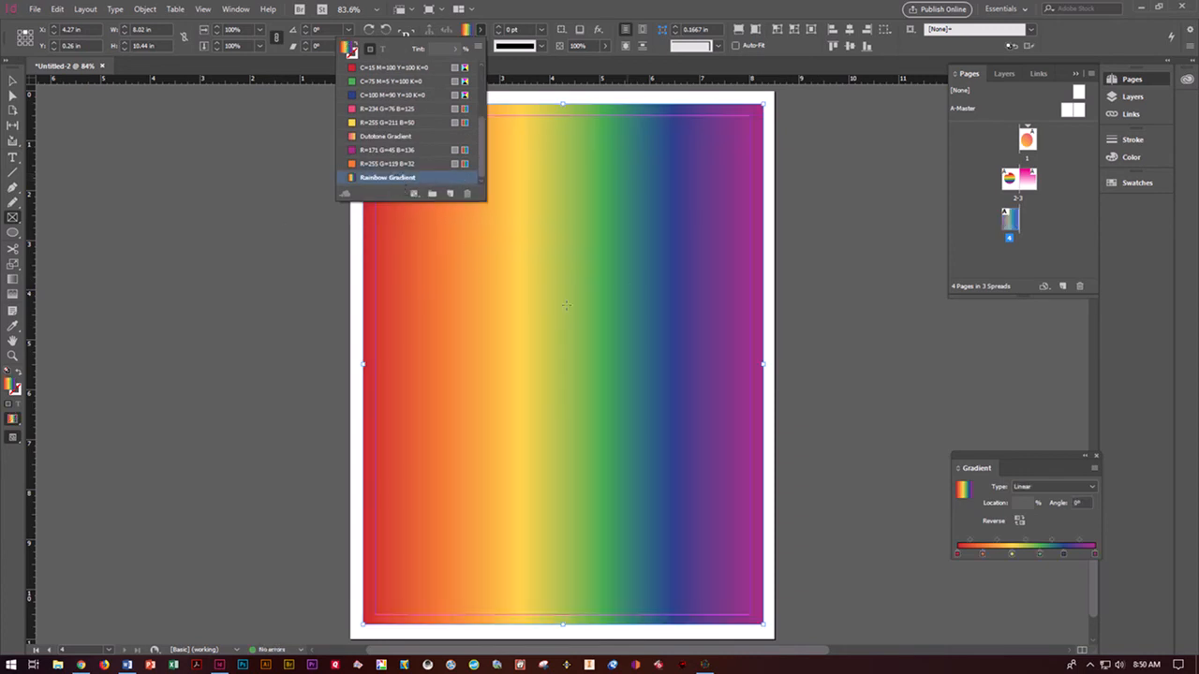
click(13, 296)
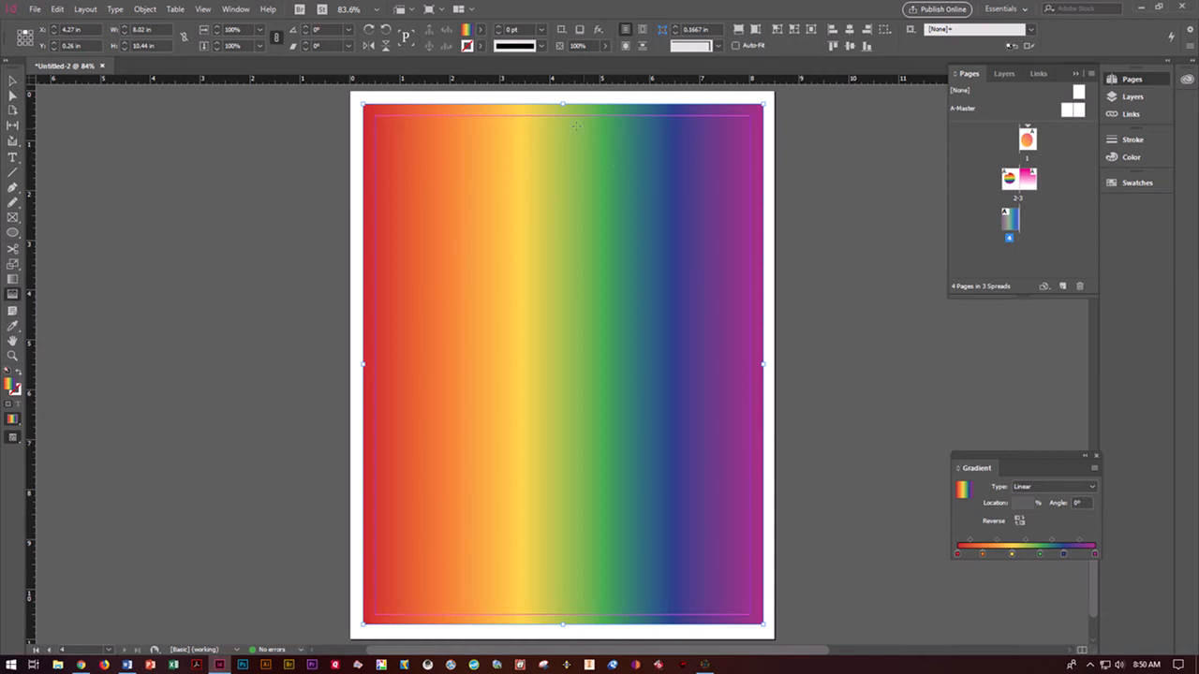
drag(575, 114, 579, 565)
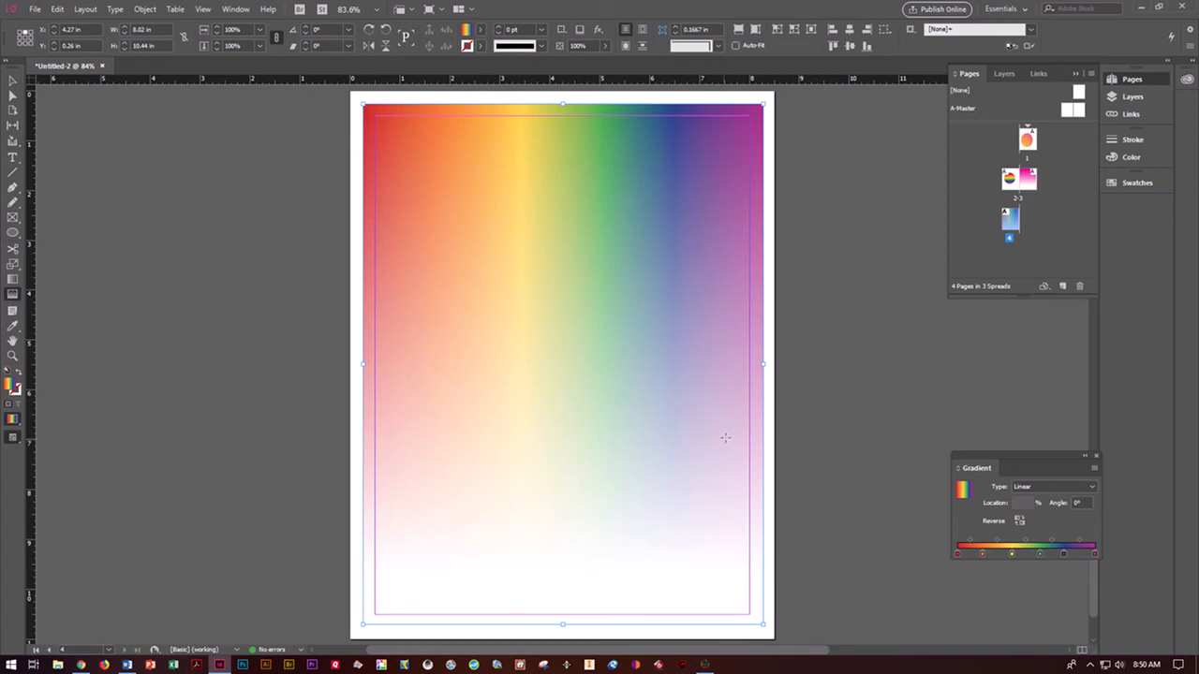
Add a fifth page and create a text frame about 8.02 by 3.635 in across it containing the word PEACE.
click(1062, 287)
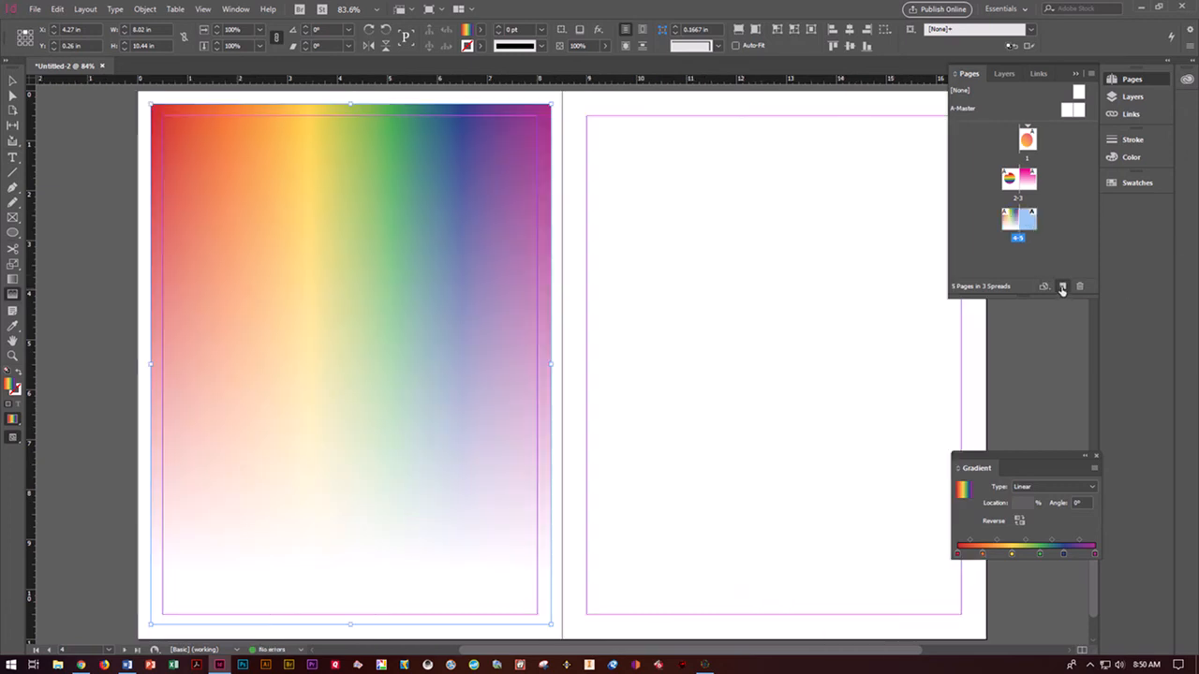
click(13, 157)
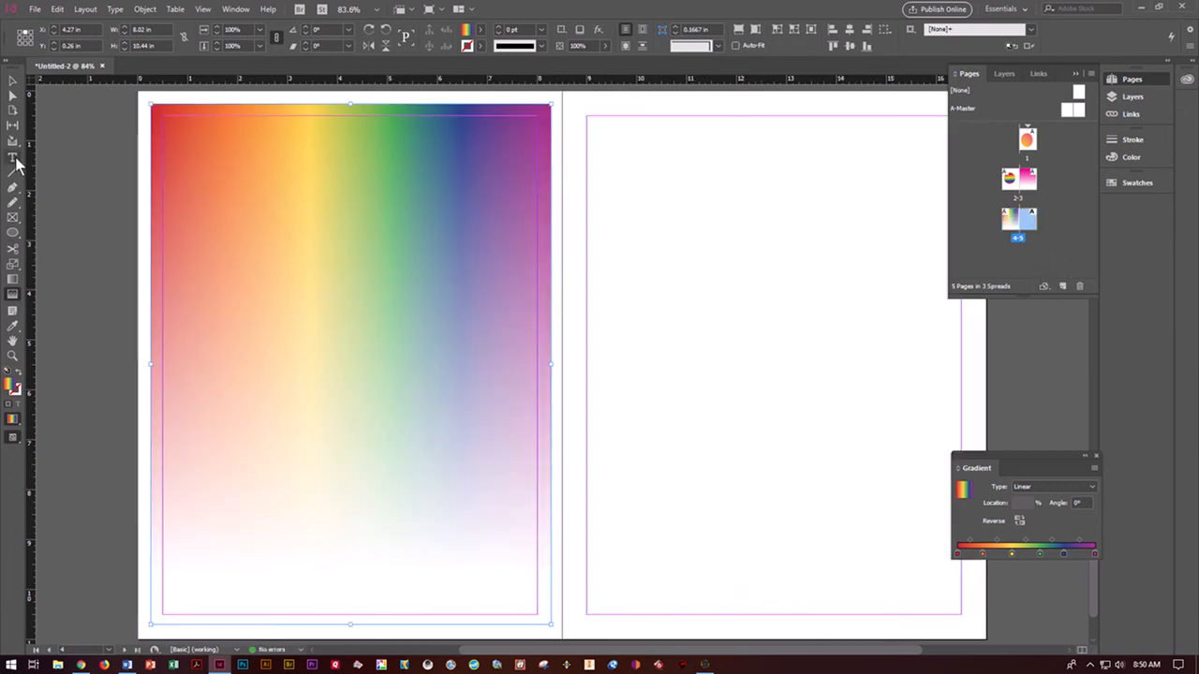
drag(572, 248, 974, 427)
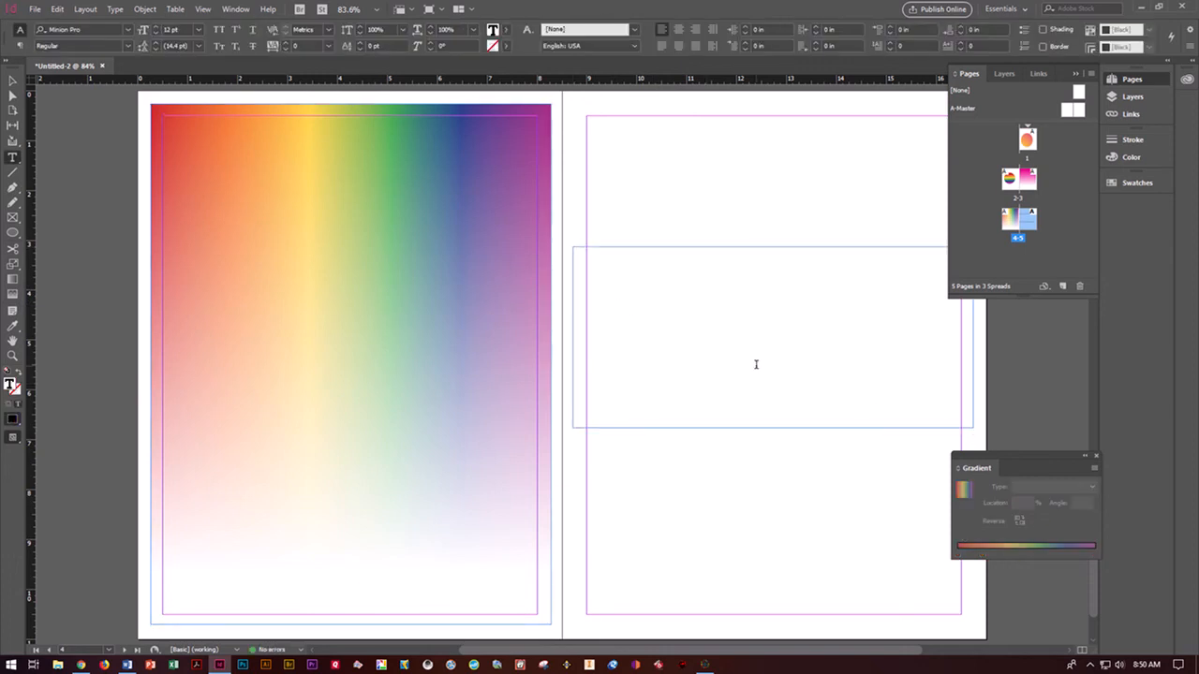
text(PEACH)
Set the font size of the whole word PEACE to 150 pt.
key(ctrl+a)
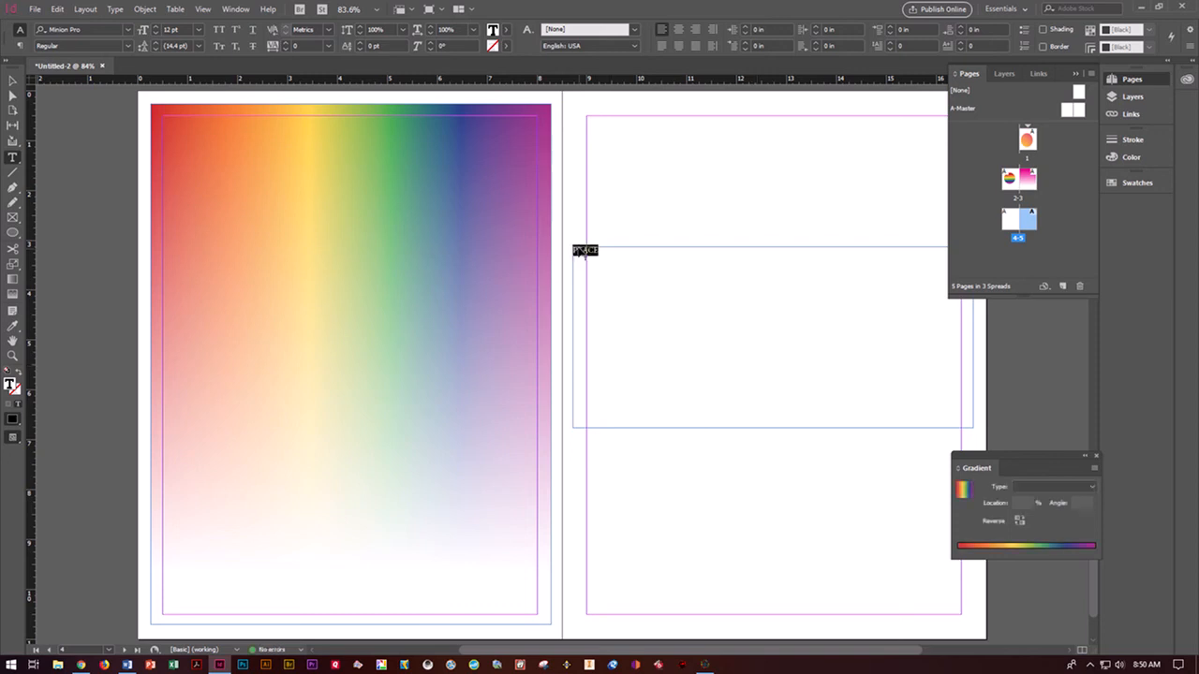
click(185, 29)
key(BackSpace)
key(BackSpace)
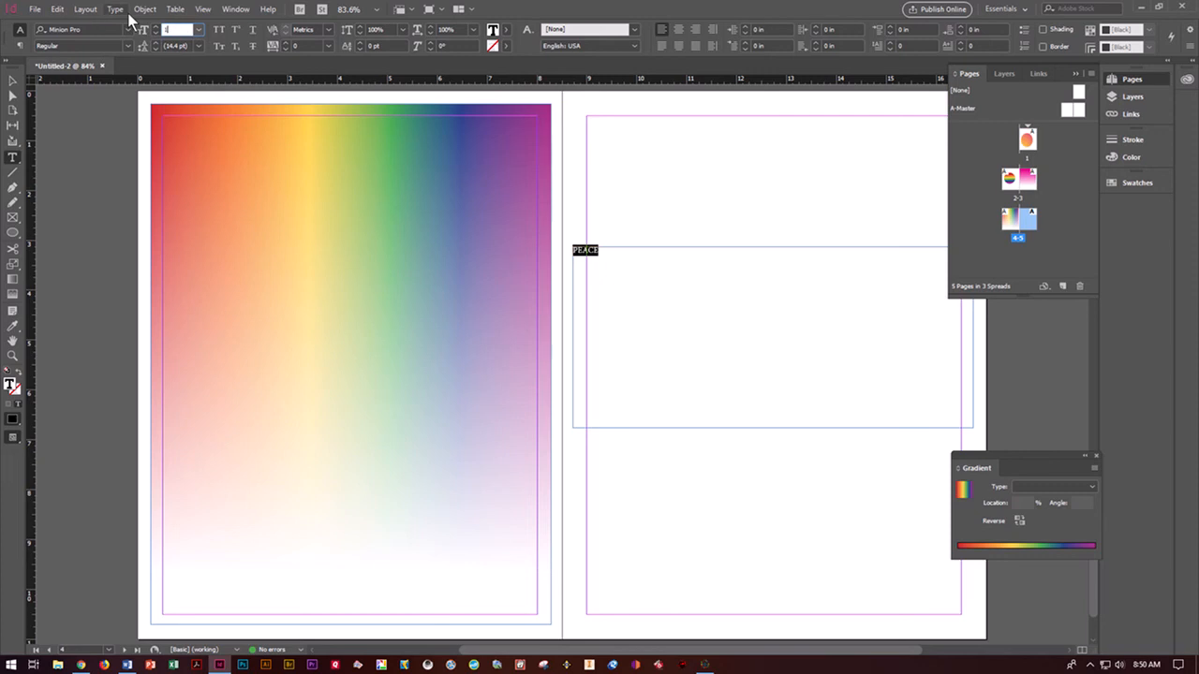
text(150)
key(Return)
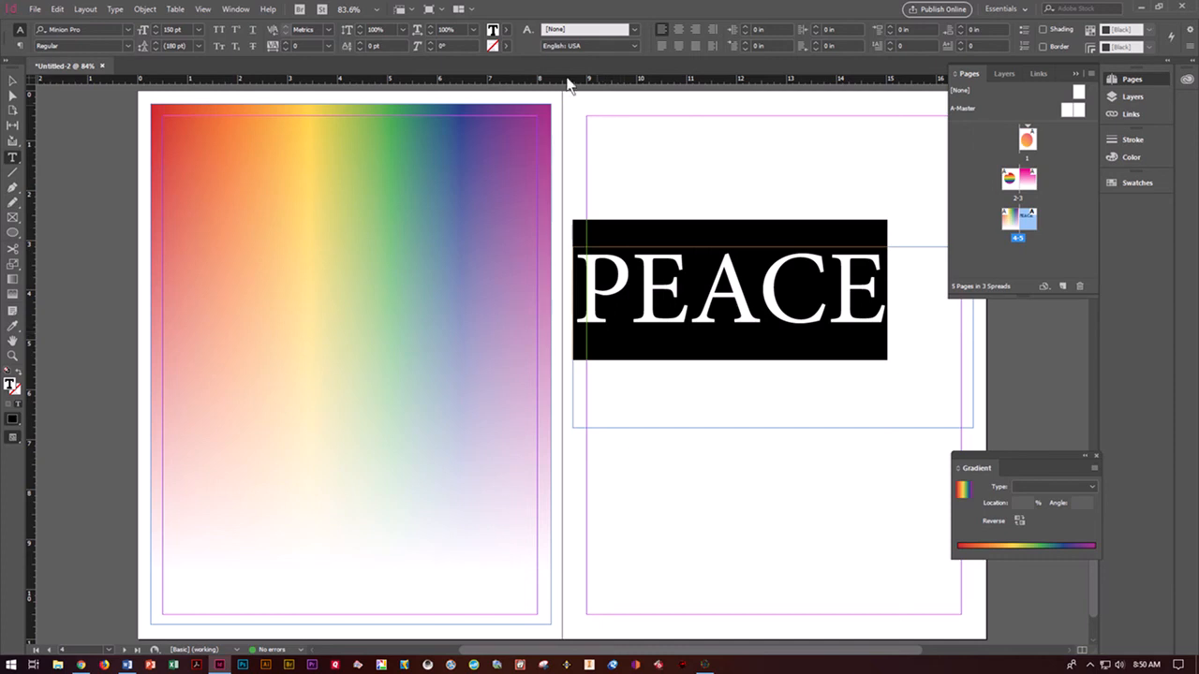
Fill the PEACE text with the Rainbow Gradient and deselect it.
click(505, 31)
drag(506, 82, 509, 170)
click(432, 177)
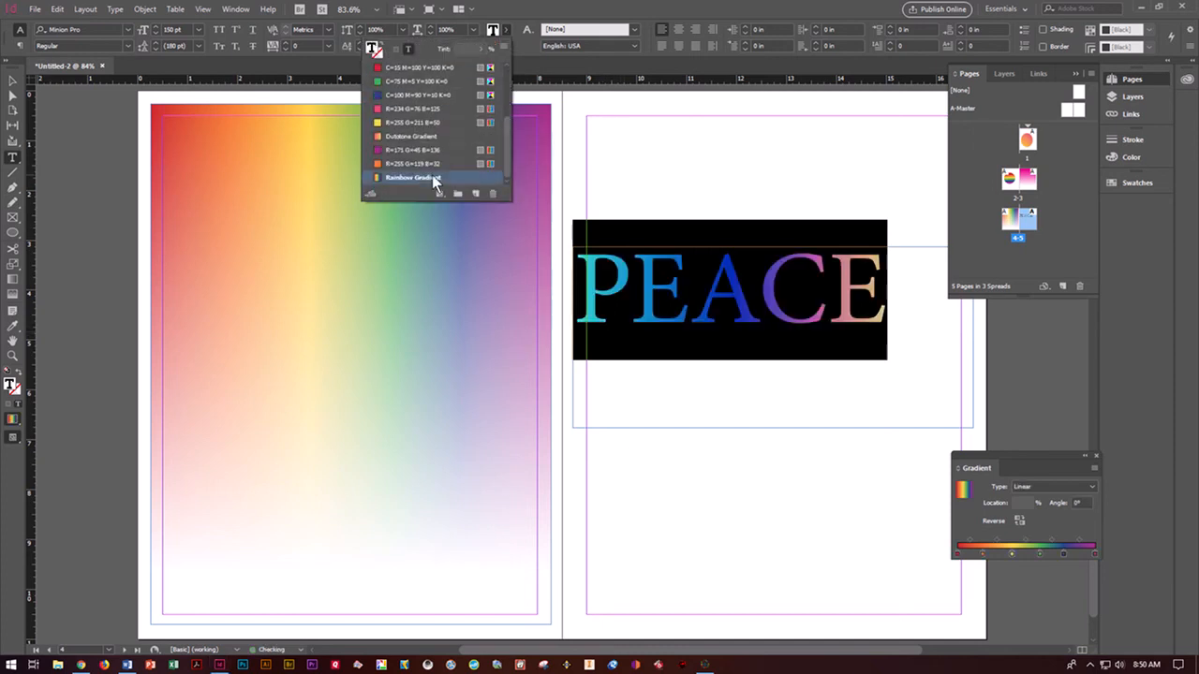
click(761, 482)
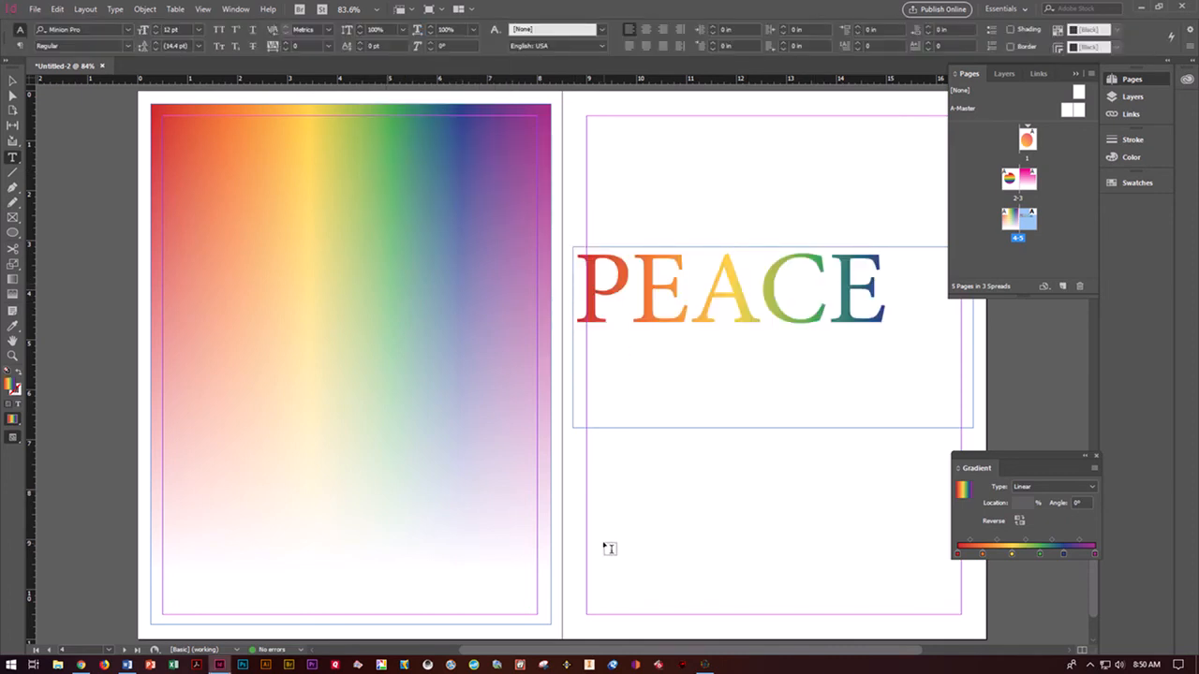
Try to redirect the PEACE text's gradient vertically with the Gradient Swatch tool while only its frame is selected, and undo it.
click(13, 279)
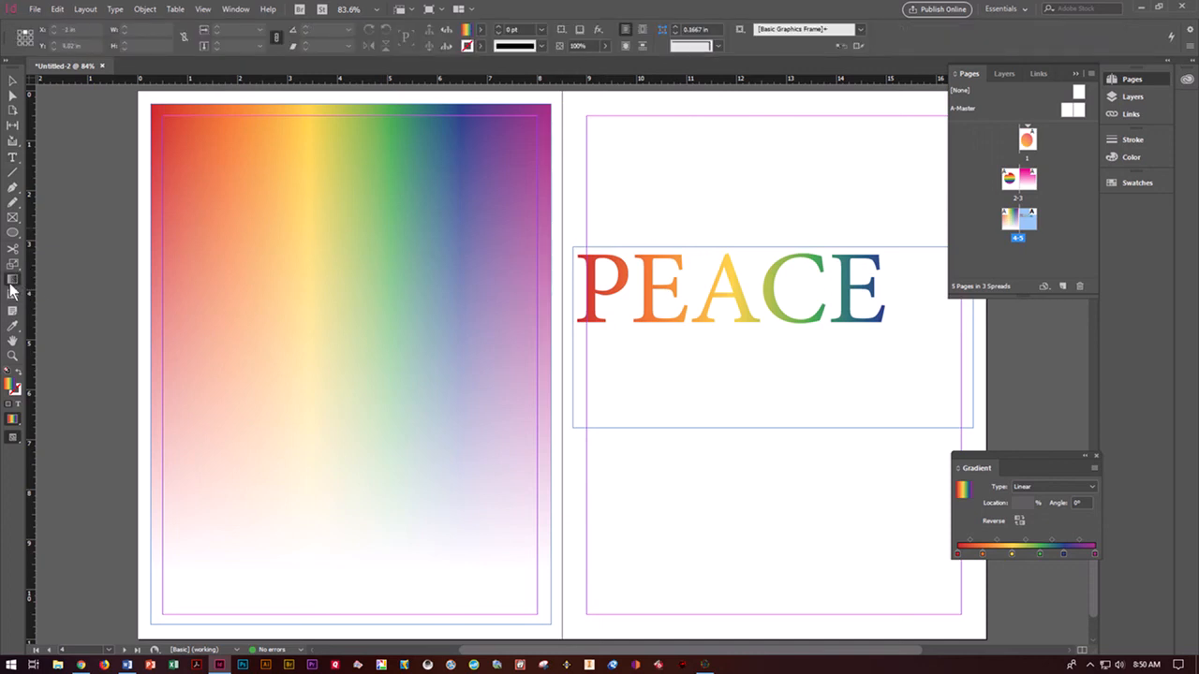
click(643, 298)
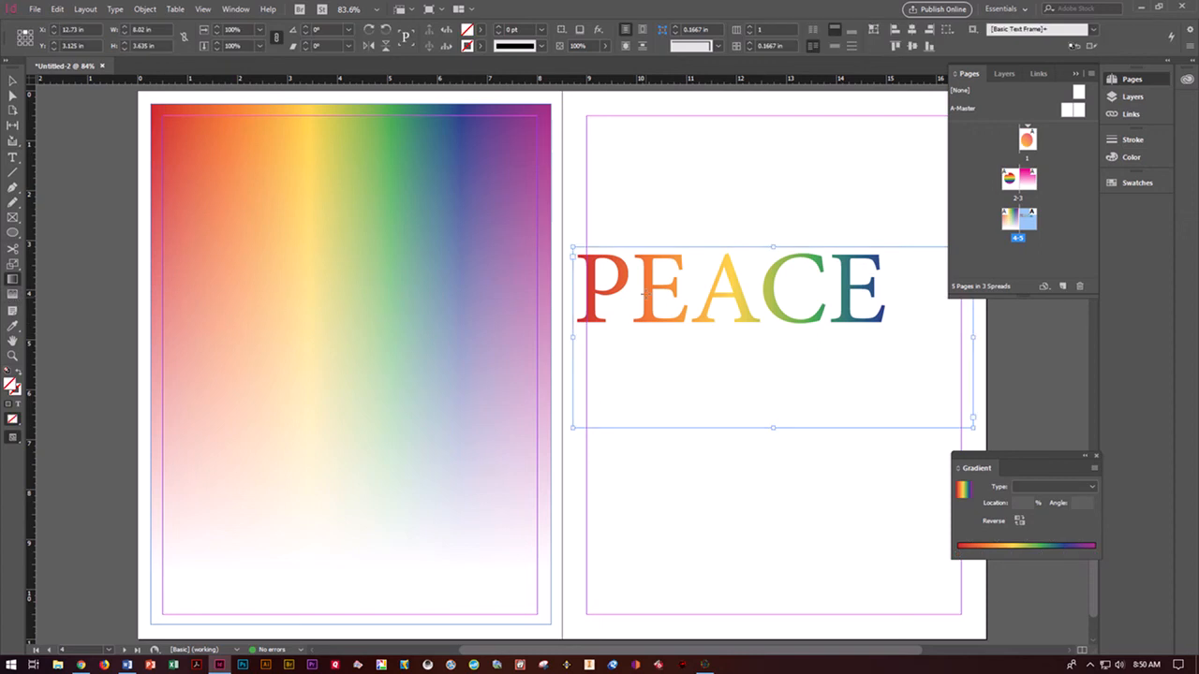
drag(644, 271, 649, 368)
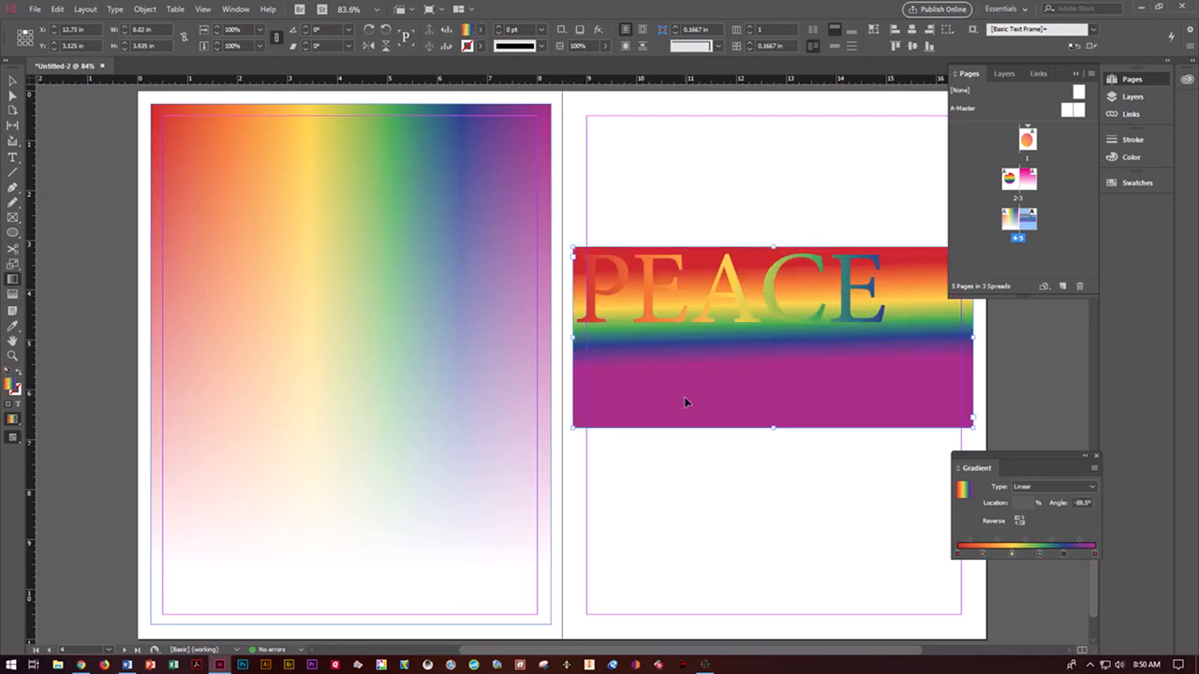
key(ctrl+z)
Highlight the word PEACE and redirect its rainbow nearly vertically, at about -91.9°, with the Gradient Swatch tool so red is on top.
click(12, 158)
drag(589, 299, 934, 294)
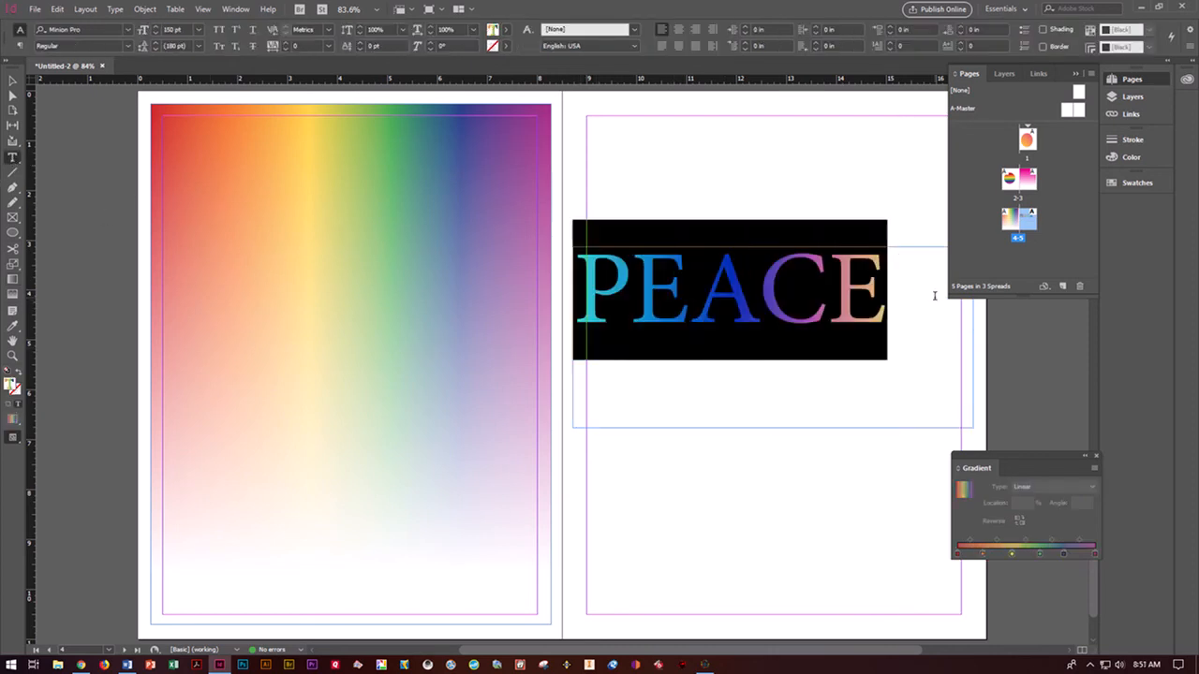
click(13, 279)
drag(774, 269, 776, 326)
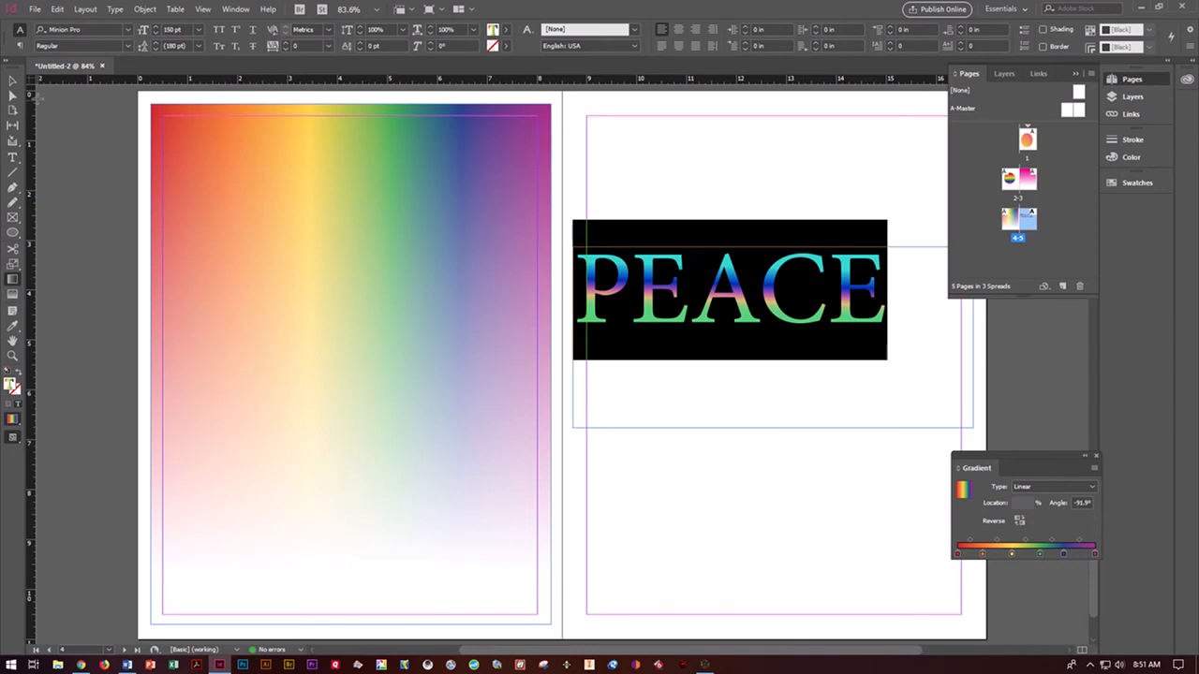
click(22, 86)
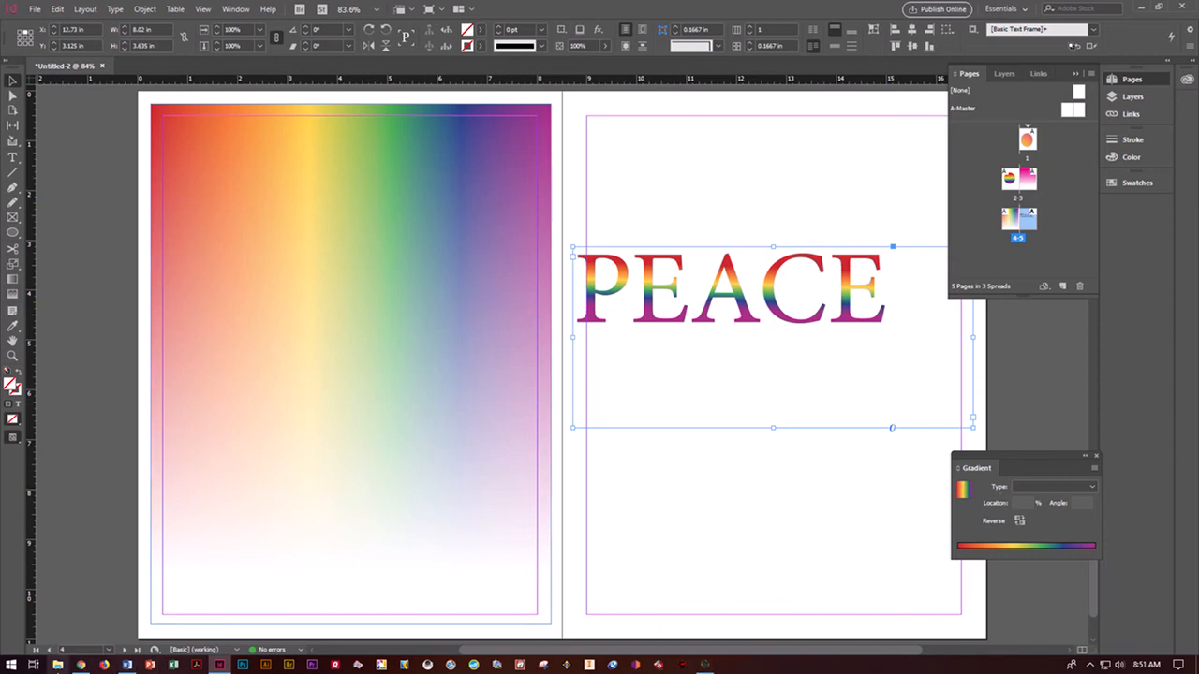
mouse_move(79, 667)
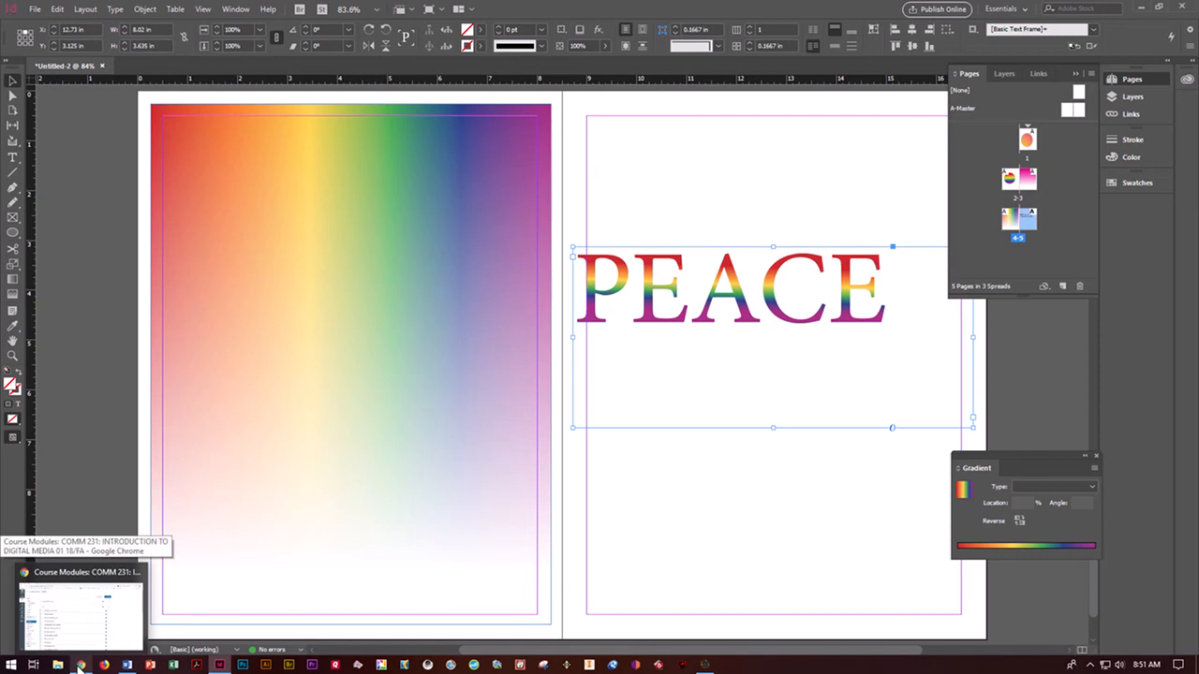
click(705, 667)
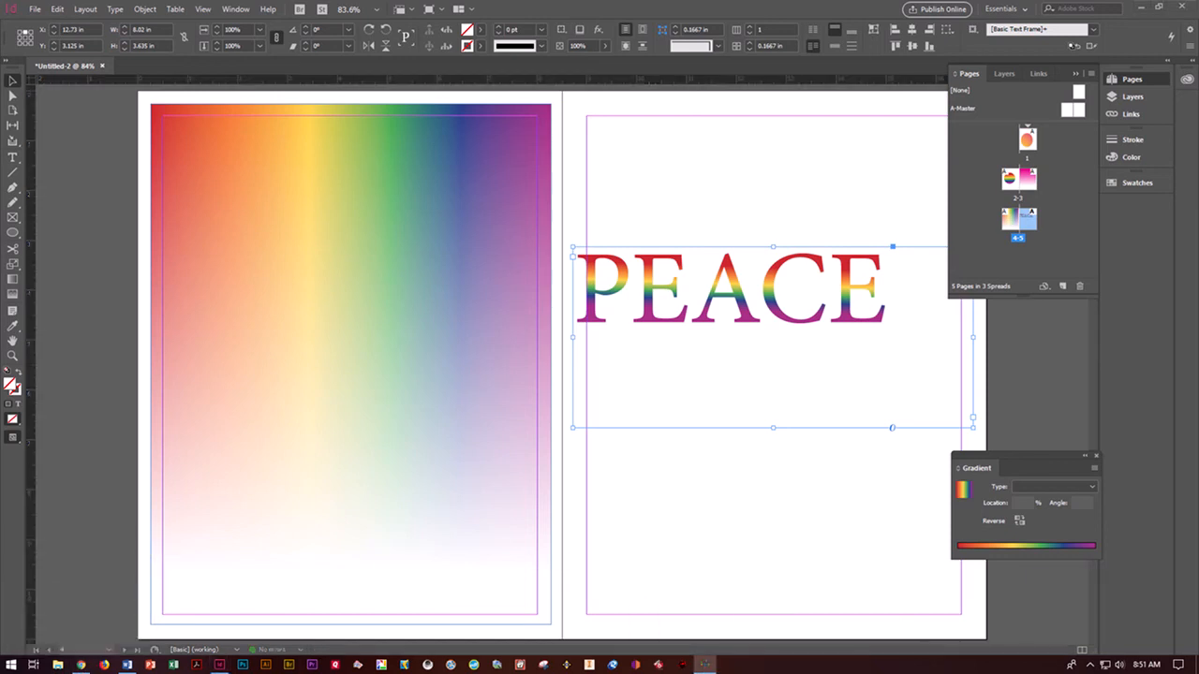